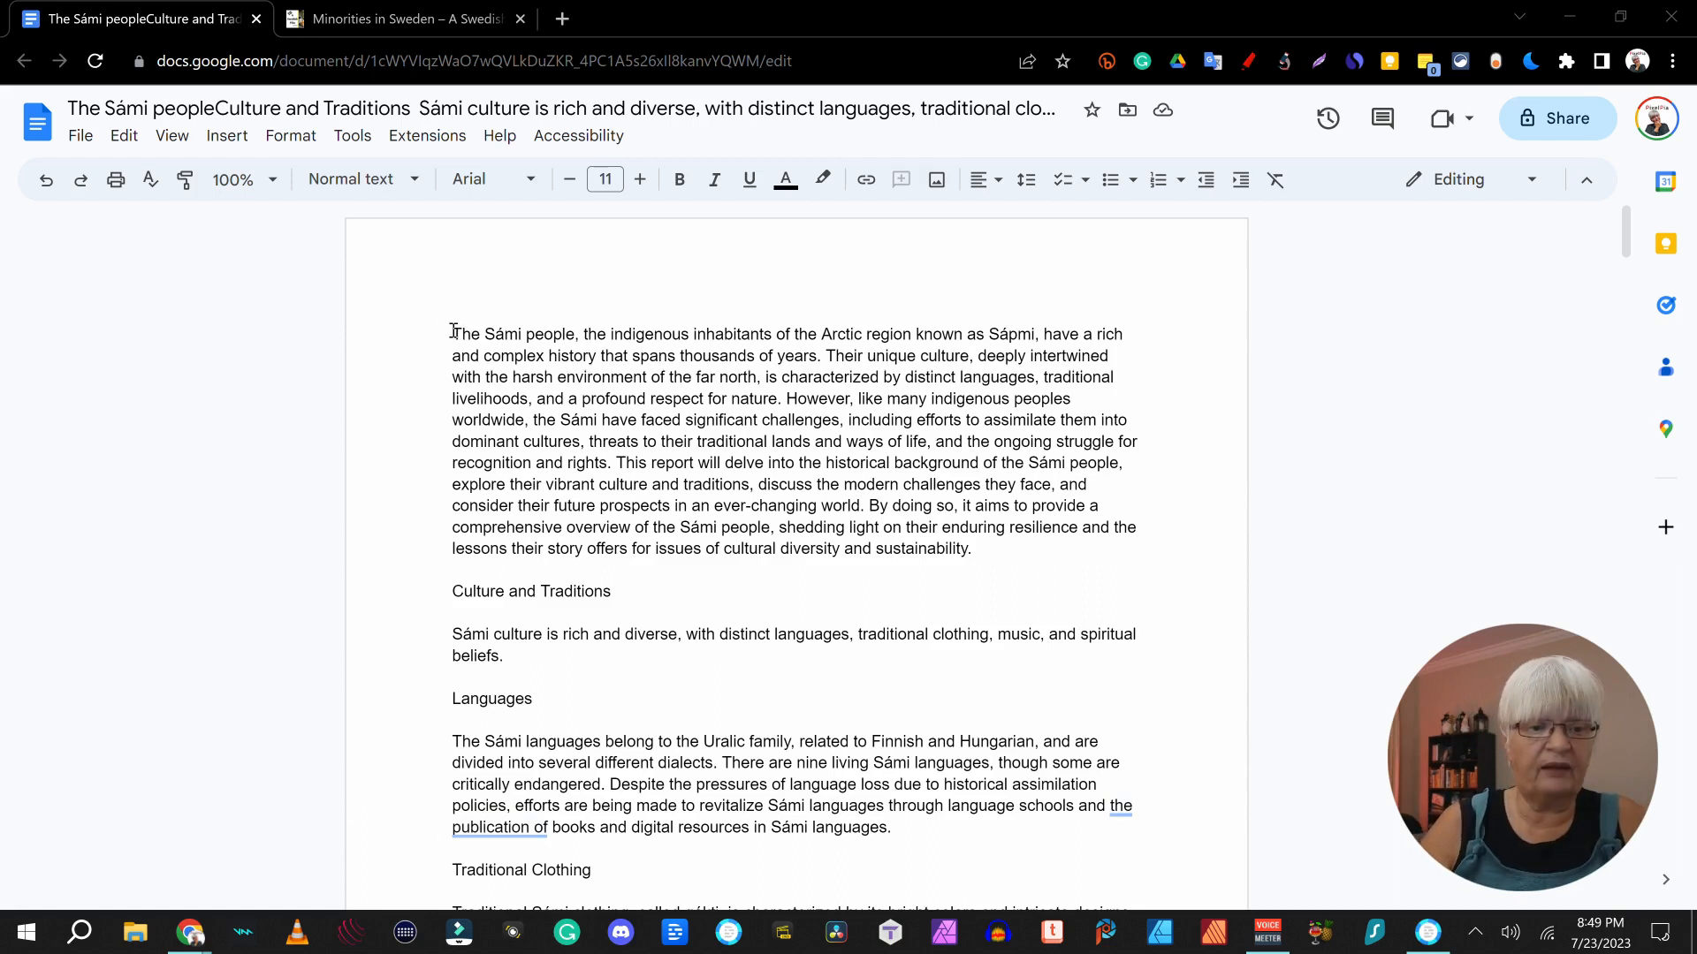
- Add the title "The Sami People" on a new line above the introductory paragraph
{"action": "left_click", "coordinate": [453, 333]}
{"action": "key", "text": "Return"}
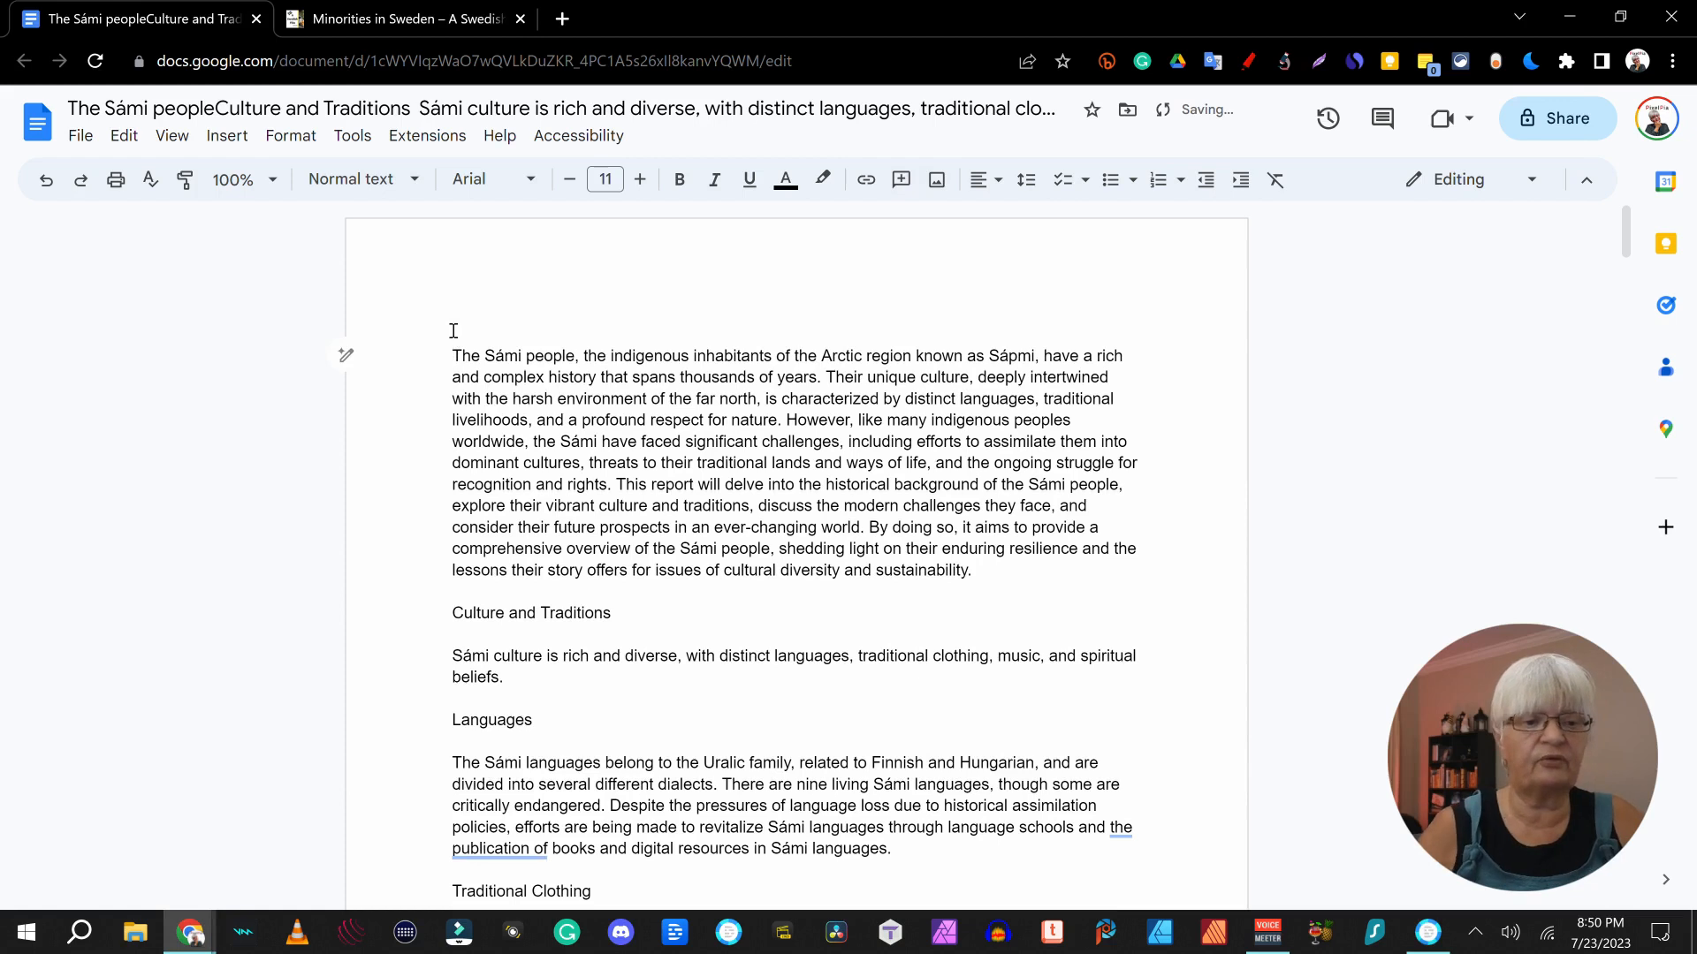
{"action": "type", "text": "The Sam"}
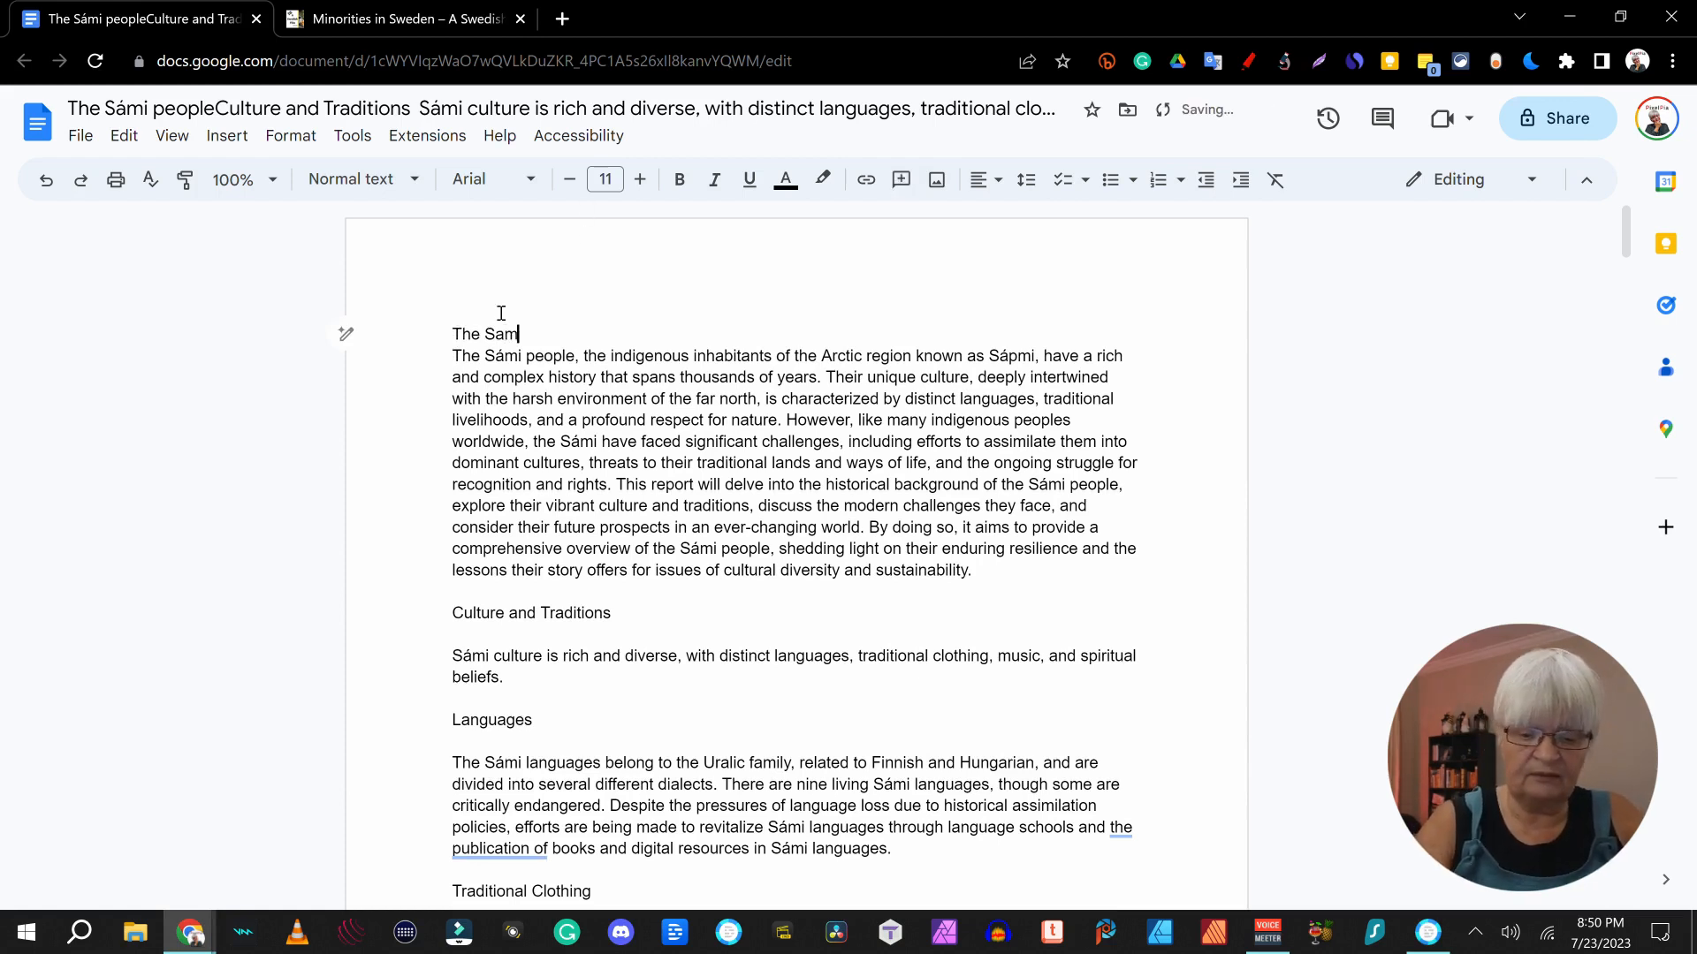
{"action": "type", "text": "i People"}
- Set the font size of the title "The Sami People" to 80
{"action": "left_click_drag", "start_coordinate": [578, 334], "coordinate": [446, 335]}
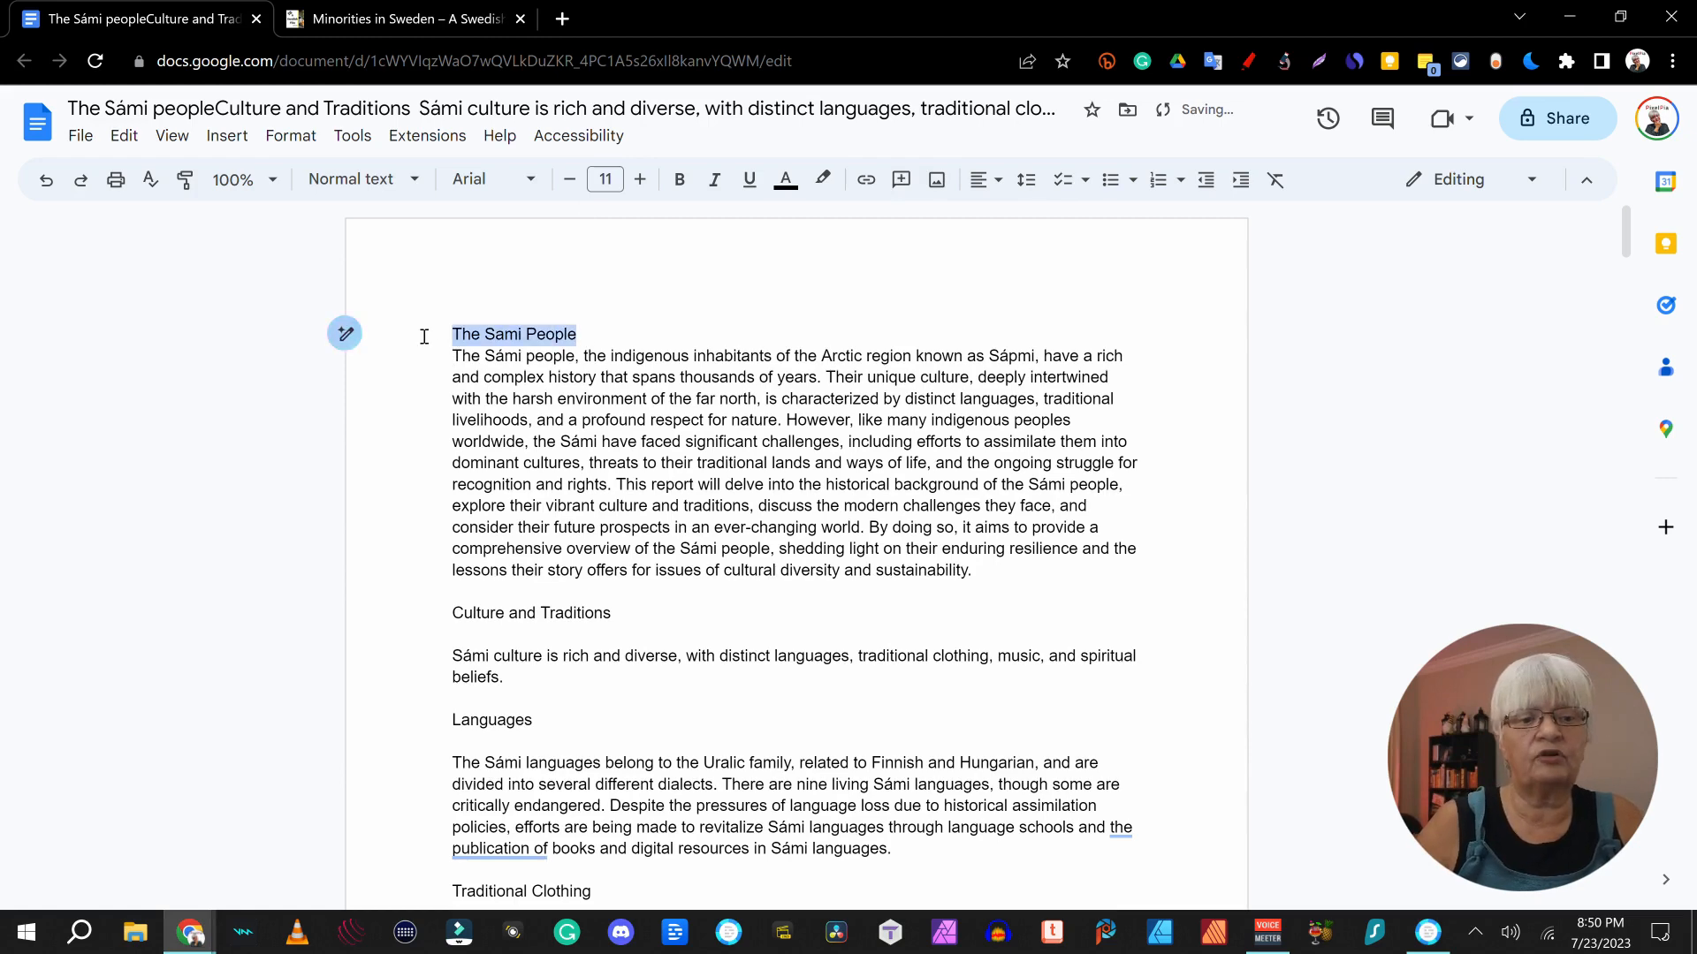
{"action": "left_click", "coordinate": [605, 180]}
{"action": "type", "text": "80"}
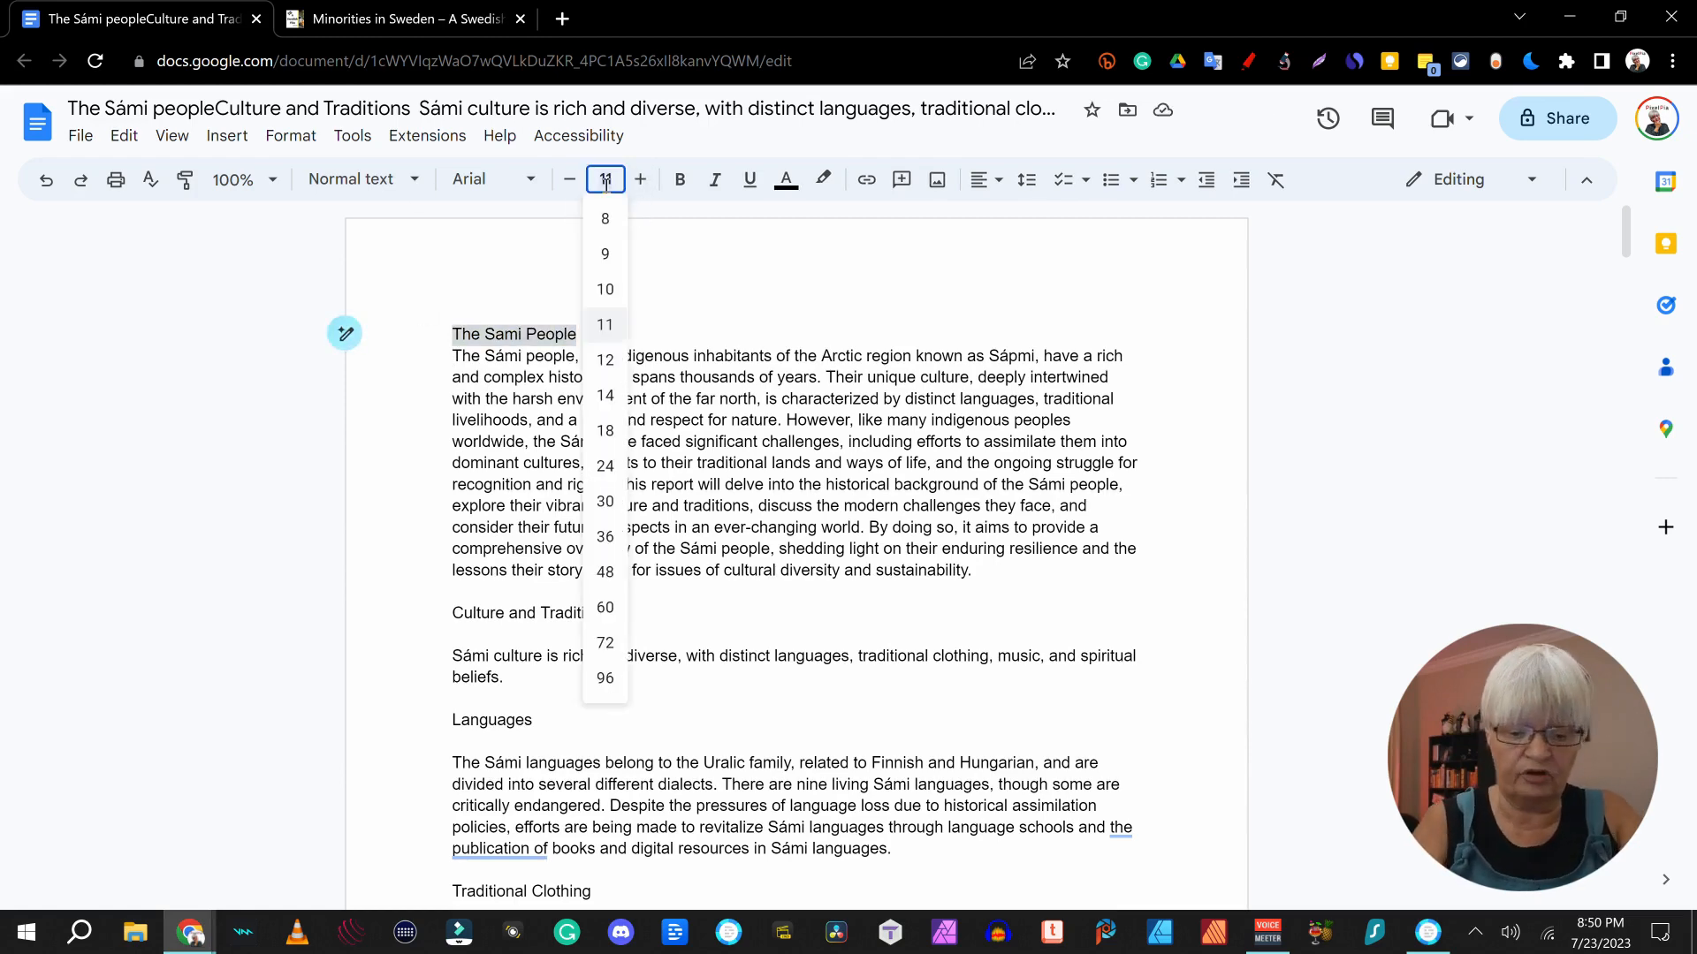
{"action": "key", "text": "Return"}
- Add a new line after the title and insert a page break to separate it from the report text
{"action": "left_click", "coordinate": [756, 550]}
{"action": "key", "text": "Return"}
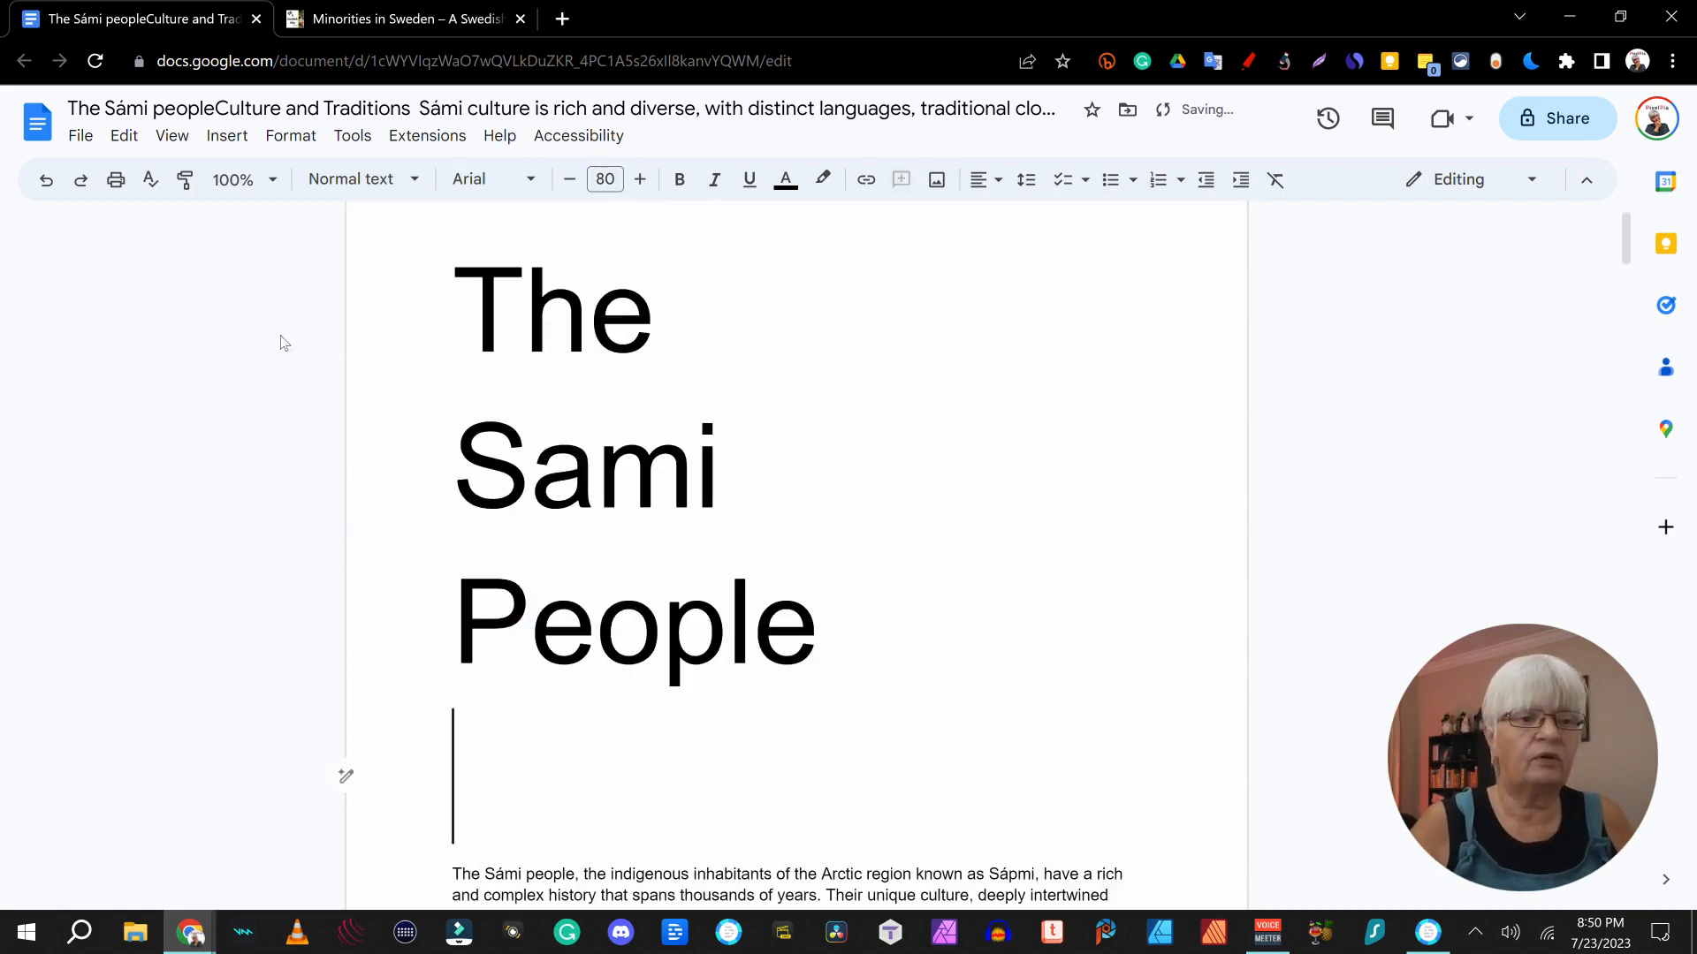
{"action": "left_click", "coordinate": [229, 139]}
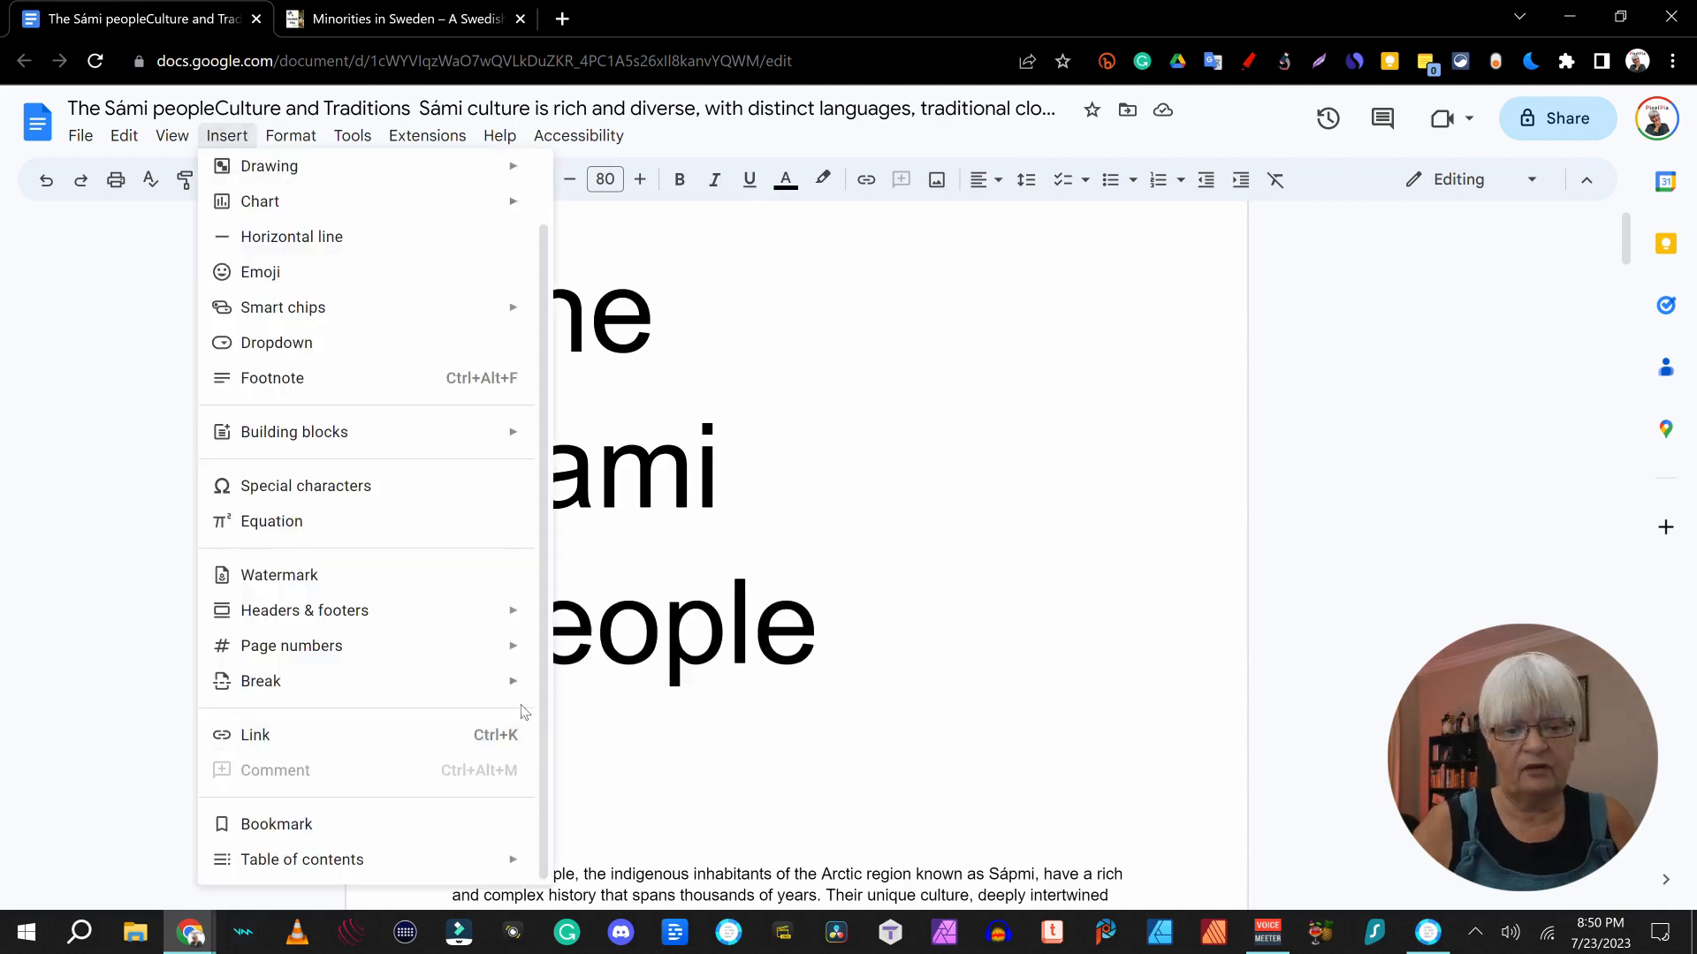
{"action": "mouse_move", "coordinate": [512, 682]}
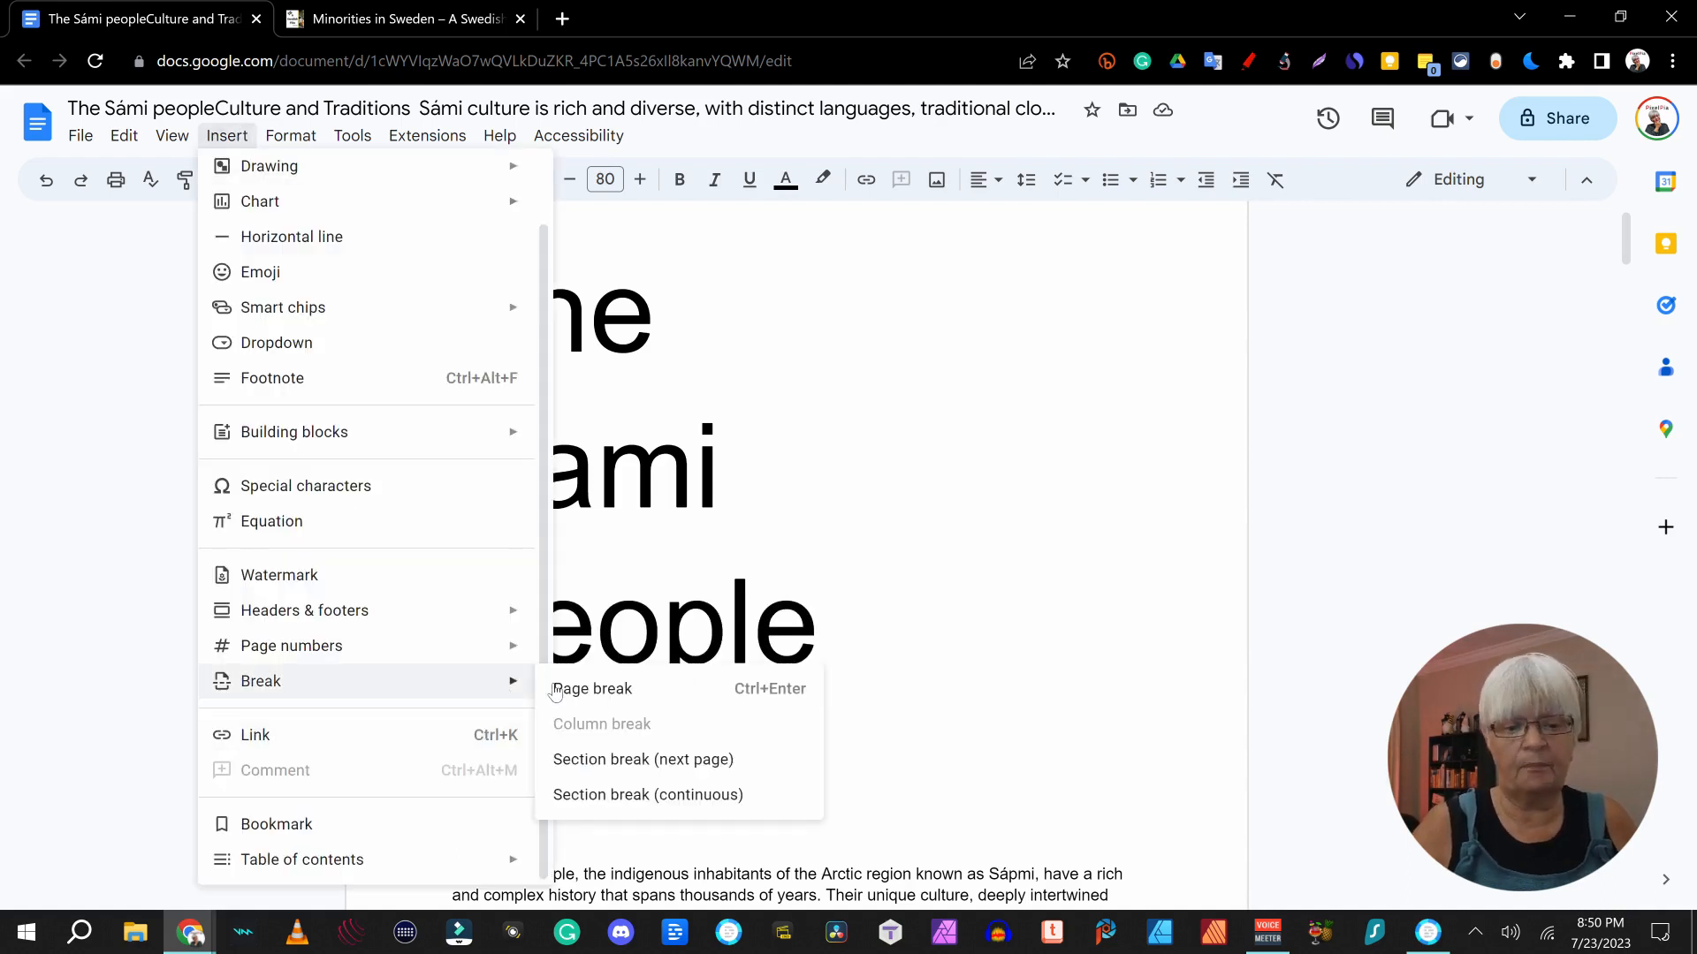
{"action": "left_click", "coordinate": [790, 685]}
{"action": "scroll", "coordinate": [789, 733], "scroll_direction": "up", "scroll_amount": 5}
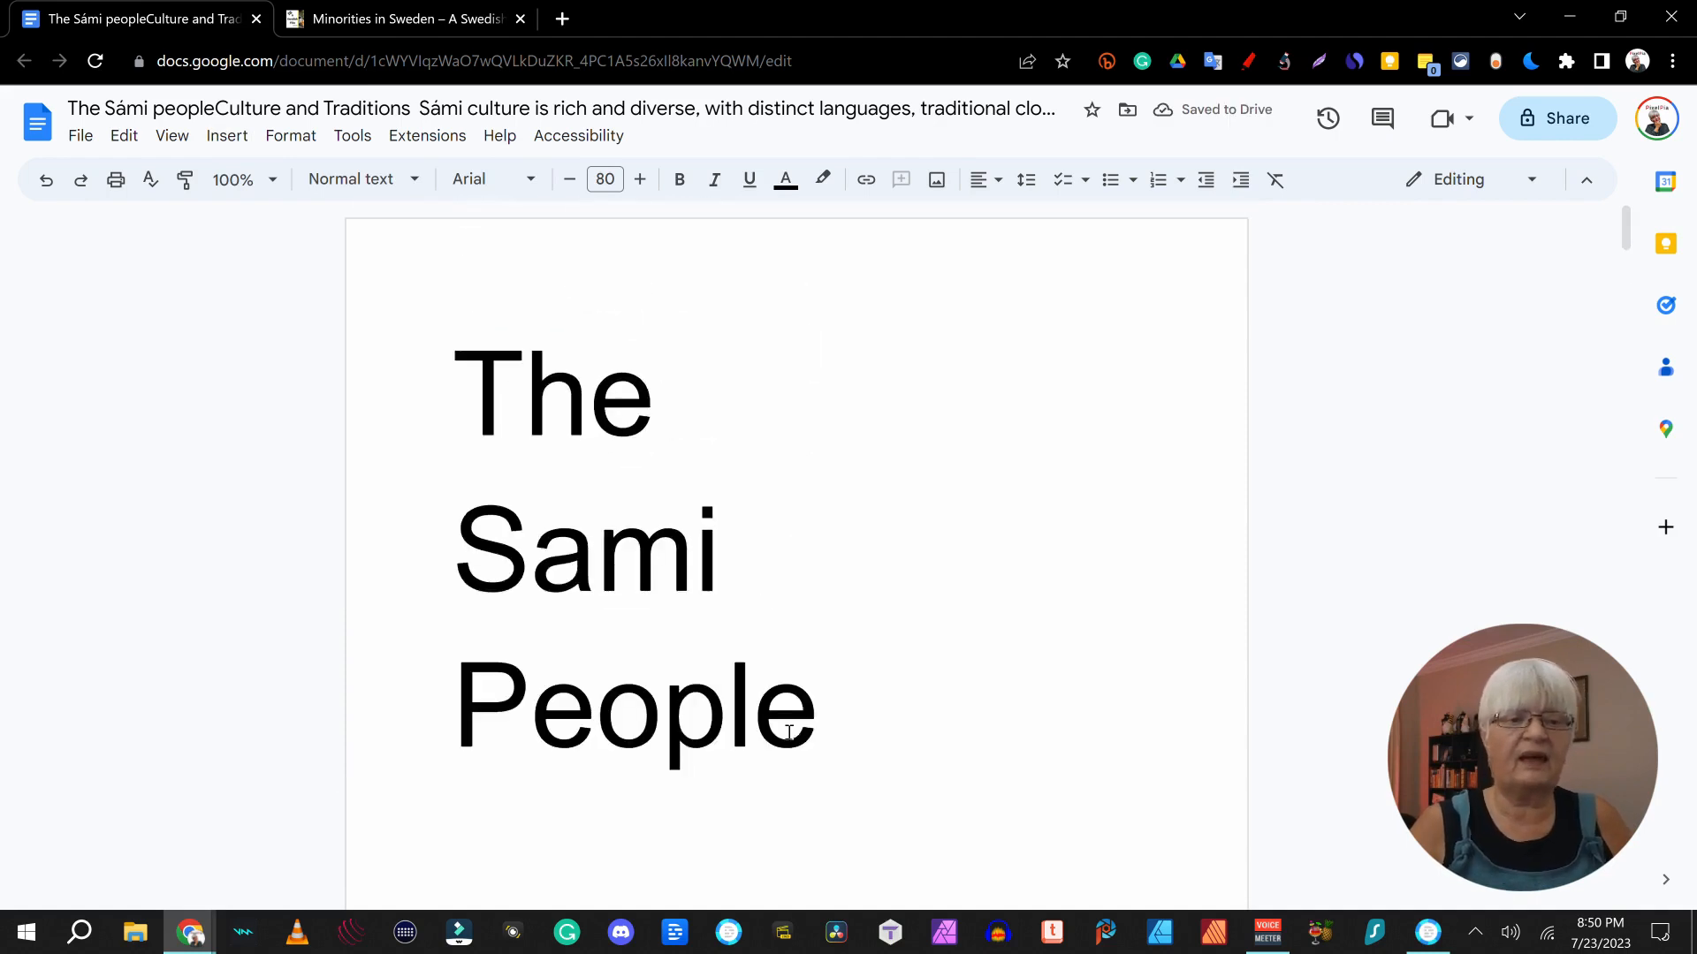
- Add two blank lines above the title and center the title horizontally on the cover page
{"action": "left_click", "coordinate": [452, 391]}
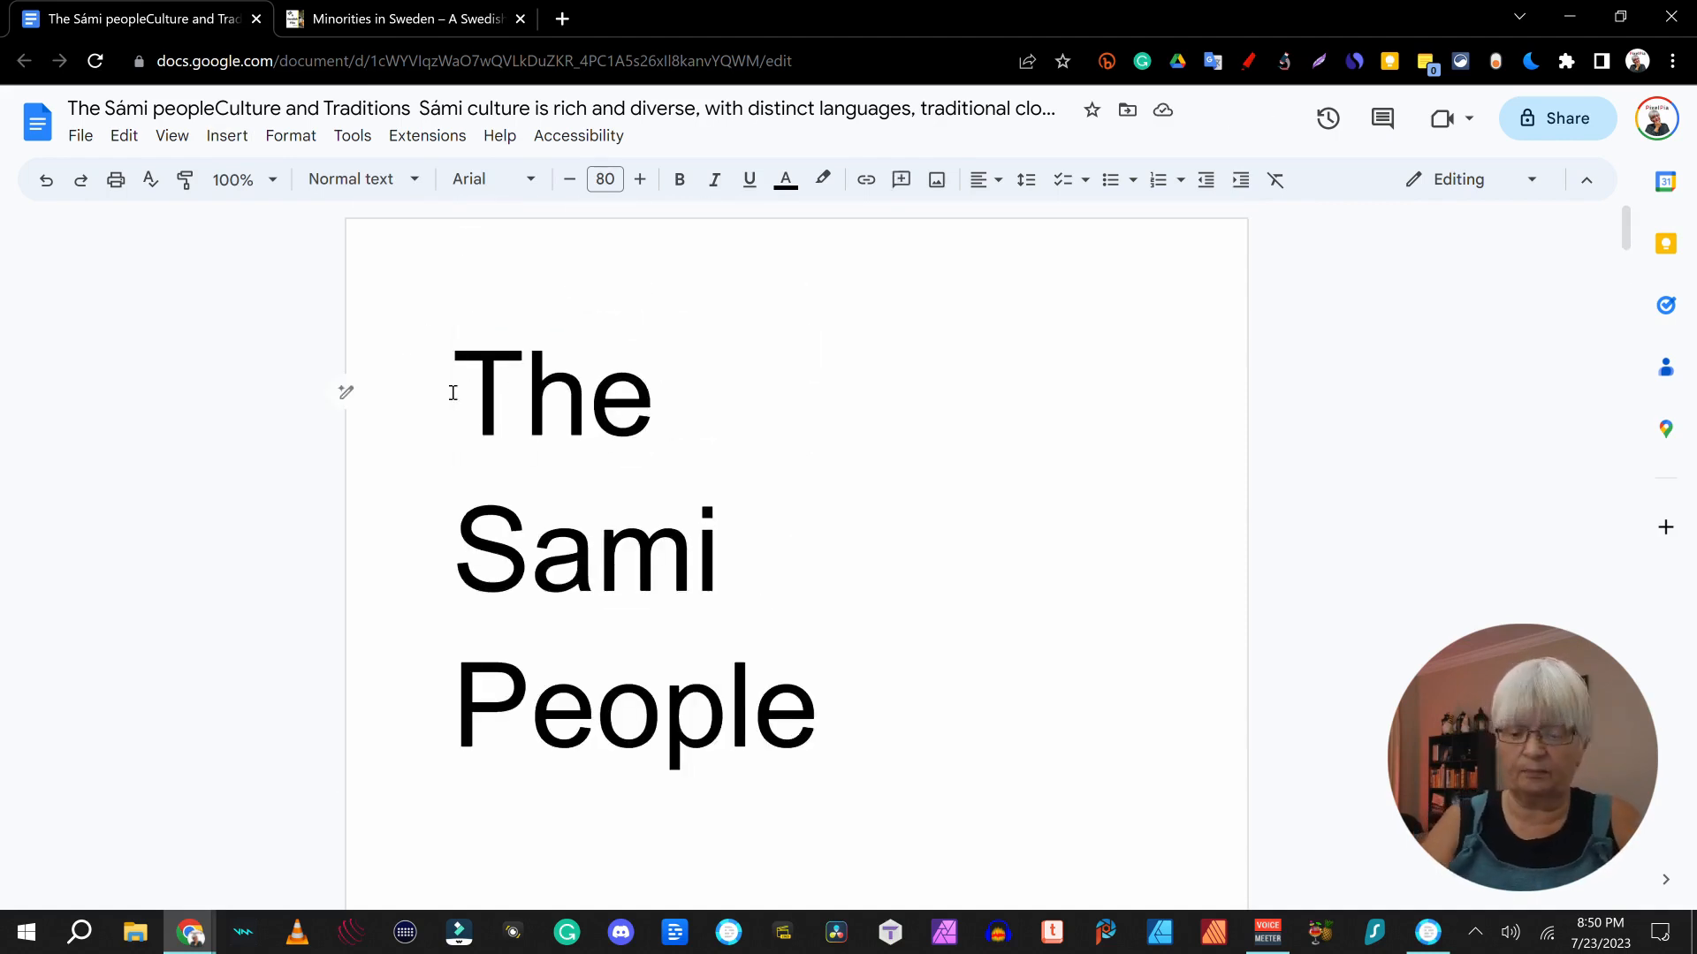
{"action": "key", "text": "Return"}
{"action": "key", "text": "Return"}
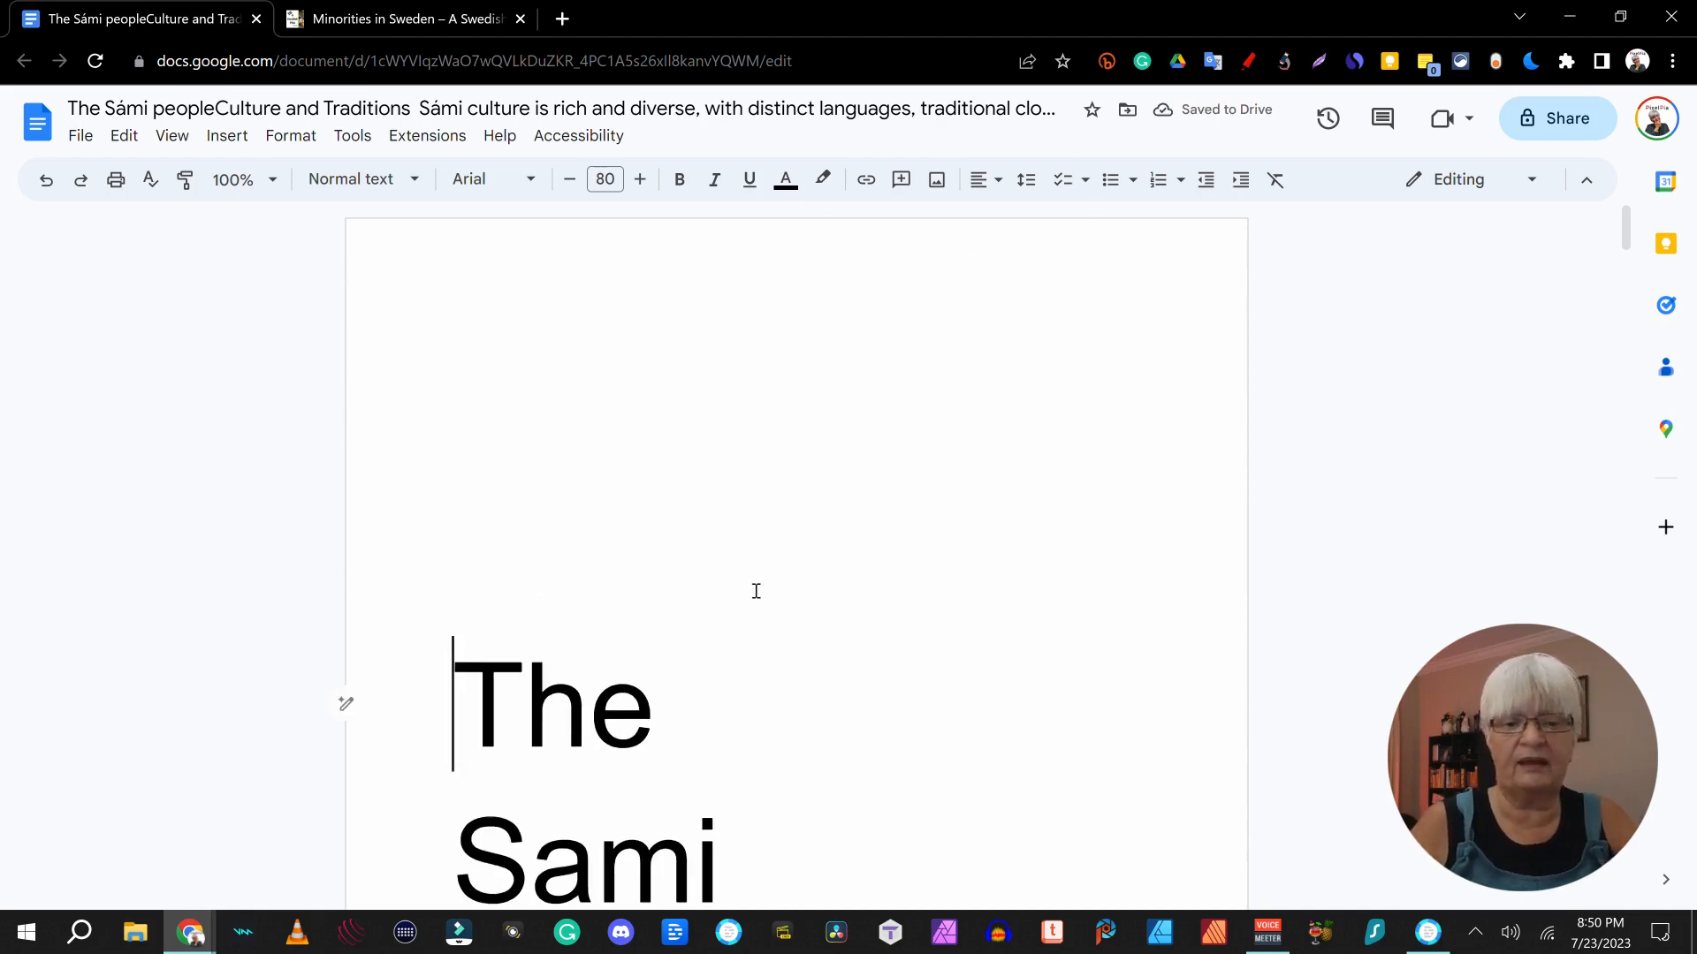
{"action": "scroll", "coordinate": [839, 704], "scroll_direction": "down", "scroll_amount": 4}
{"action": "left_click_drag", "start_coordinate": [839, 704], "coordinate": [1149, 197]}
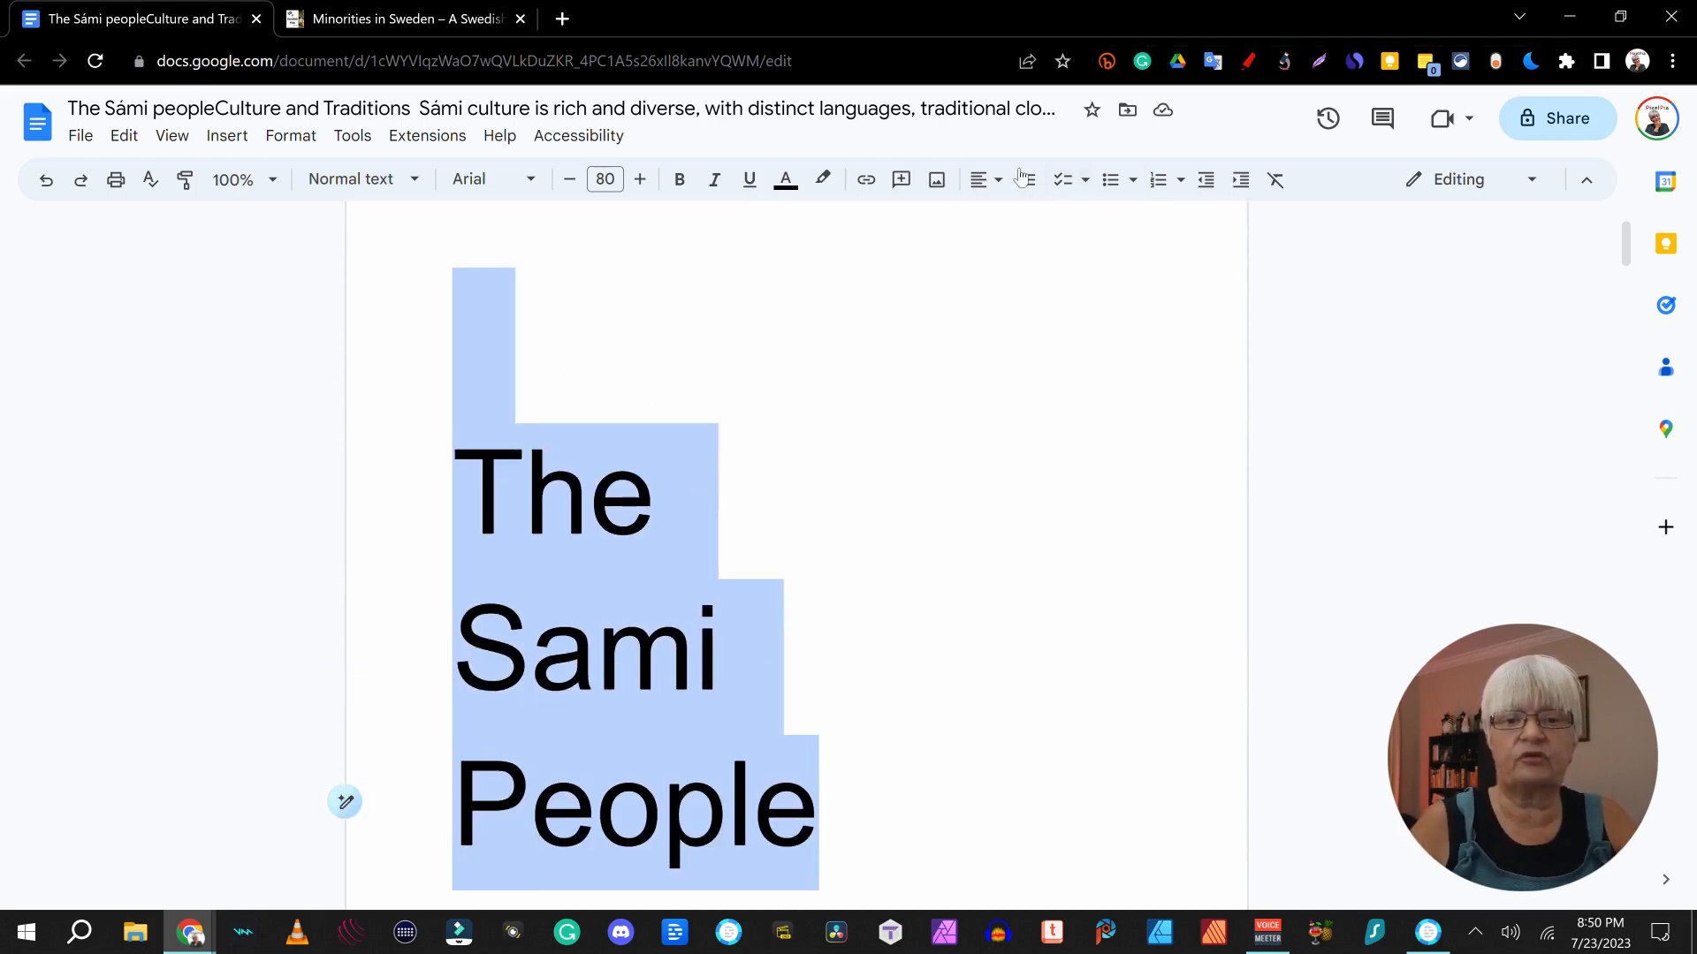
{"action": "left_click", "coordinate": [988, 180]}
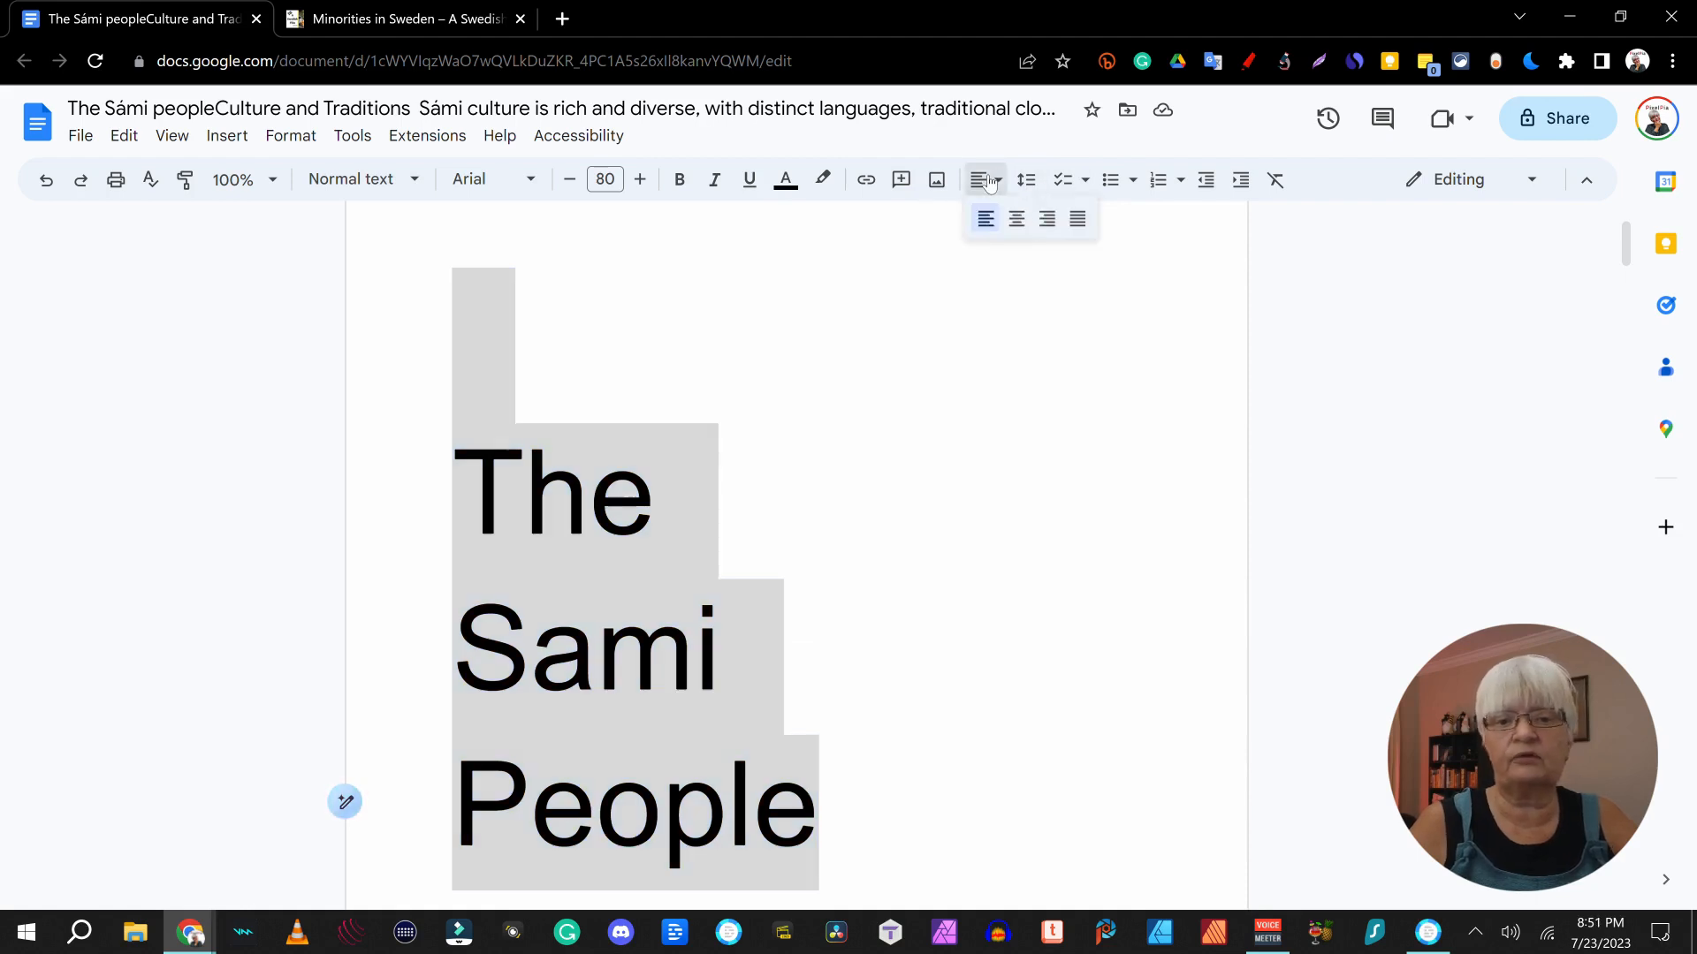
{"action": "left_click", "coordinate": [1017, 218]}
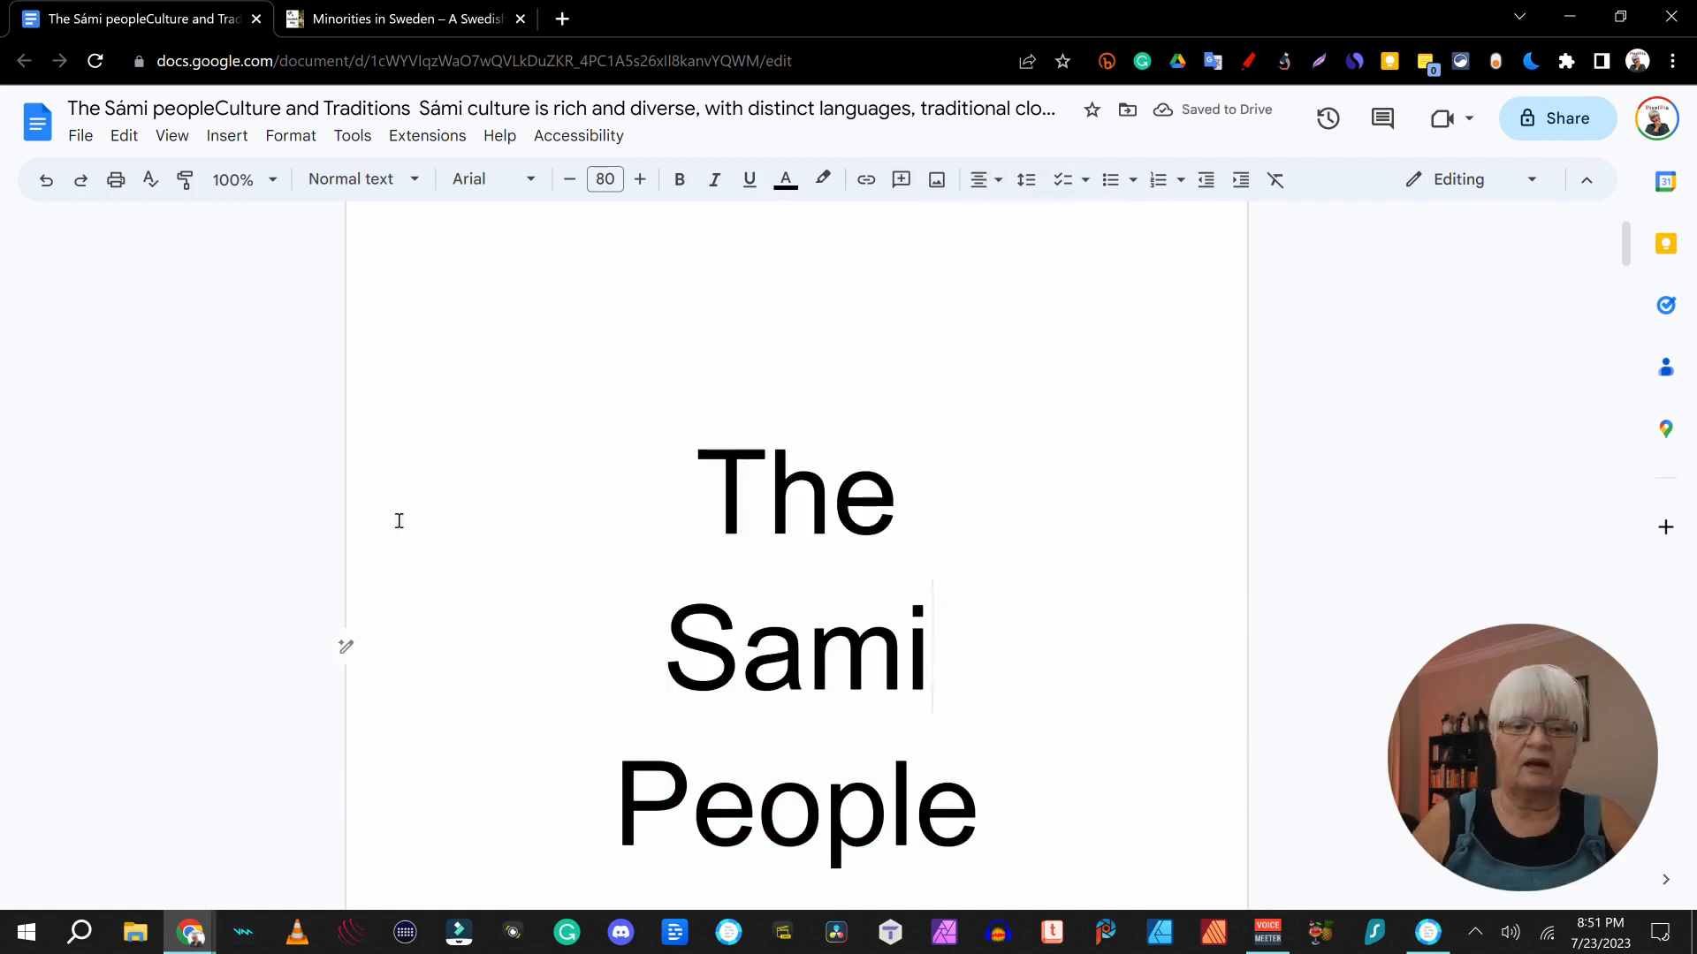
- Change the title's font to Passion One, adding it from the Display category of the additional fonts
{"action": "left_click_drag", "start_coordinate": [654, 478], "coordinate": [1064, 830]}
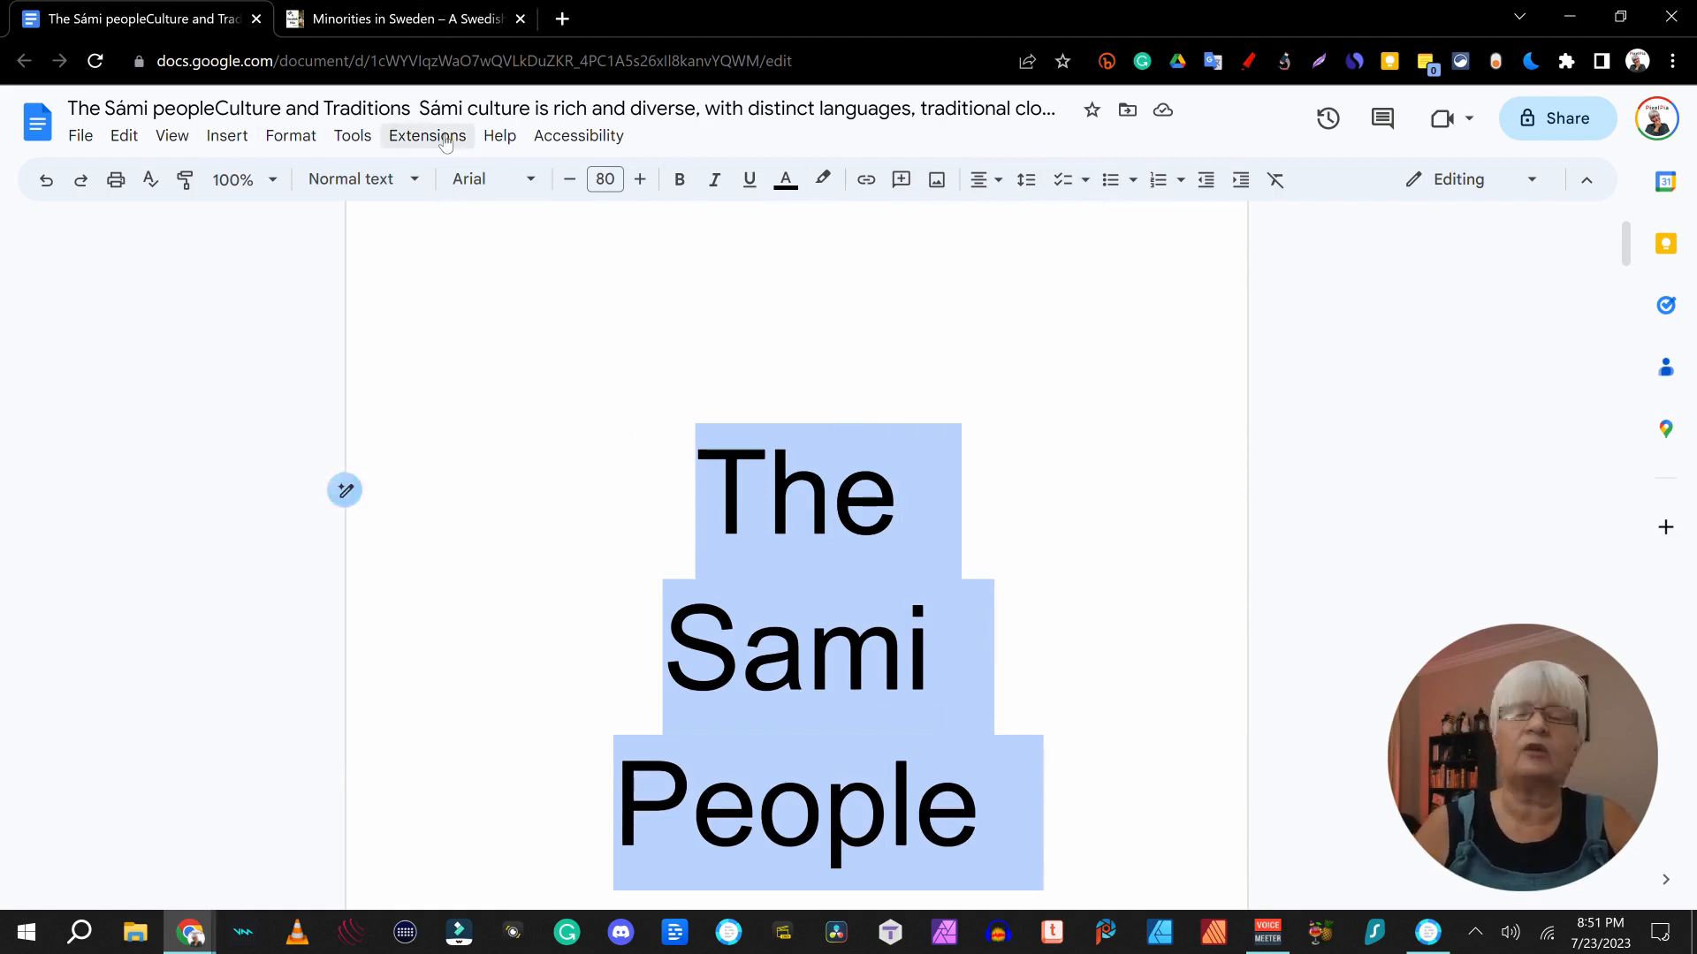
{"action": "key", "text": "Up"}
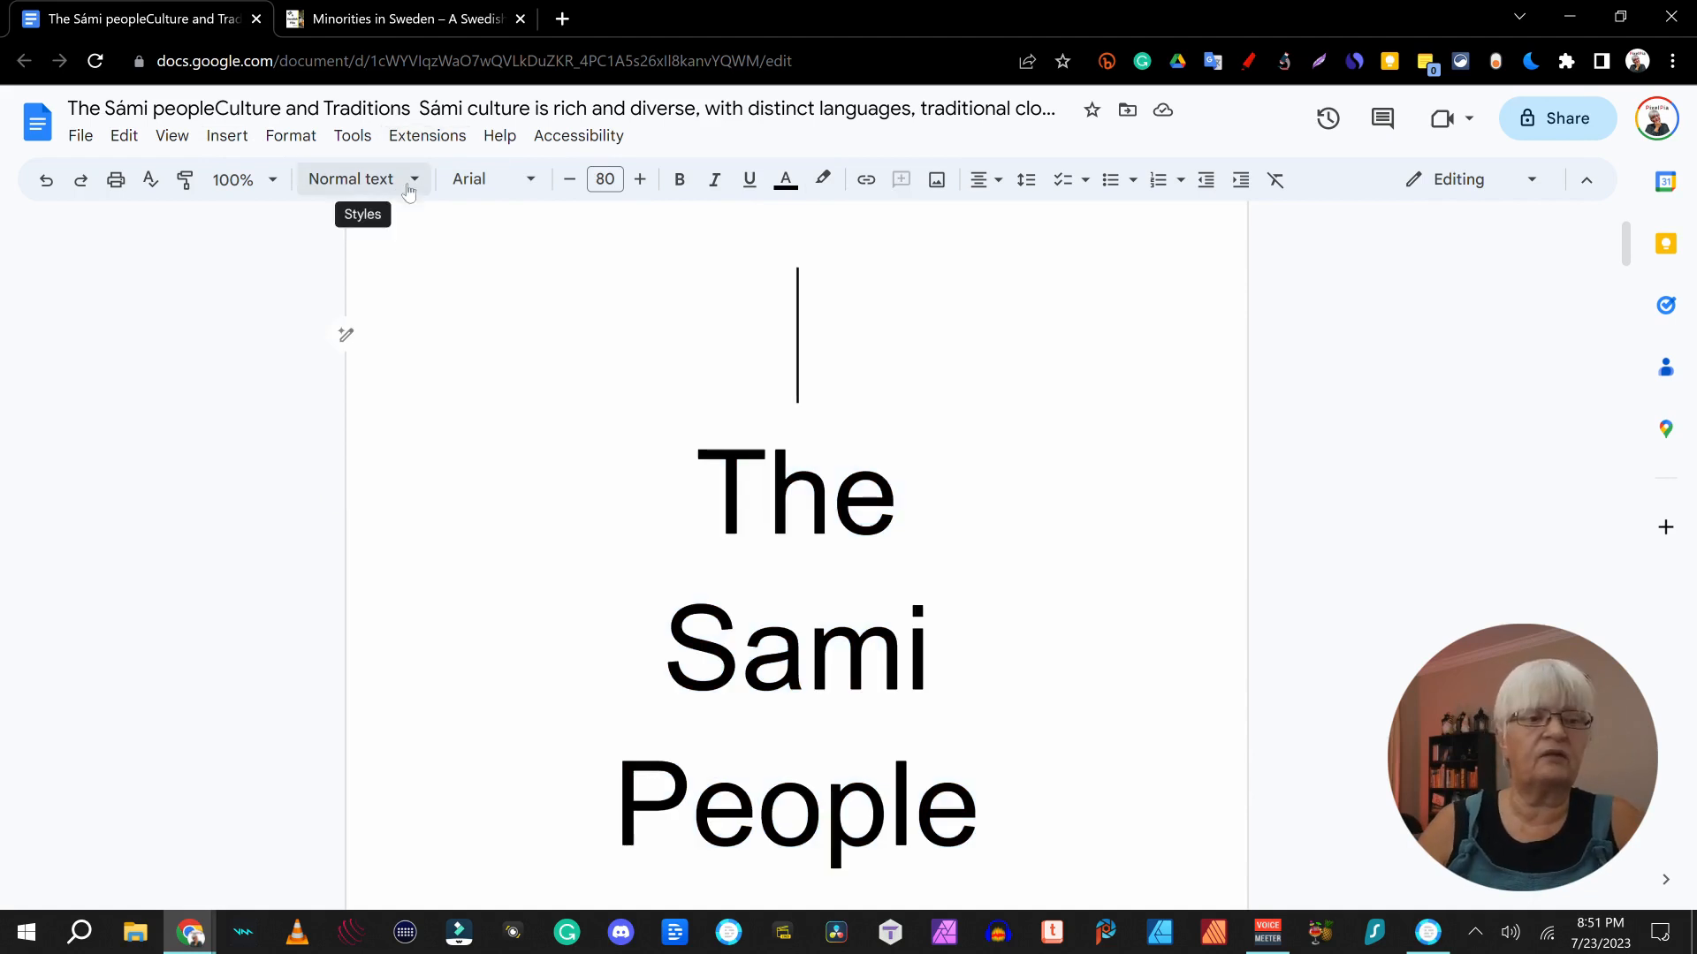
{"action": "left_click", "coordinate": [528, 181]}
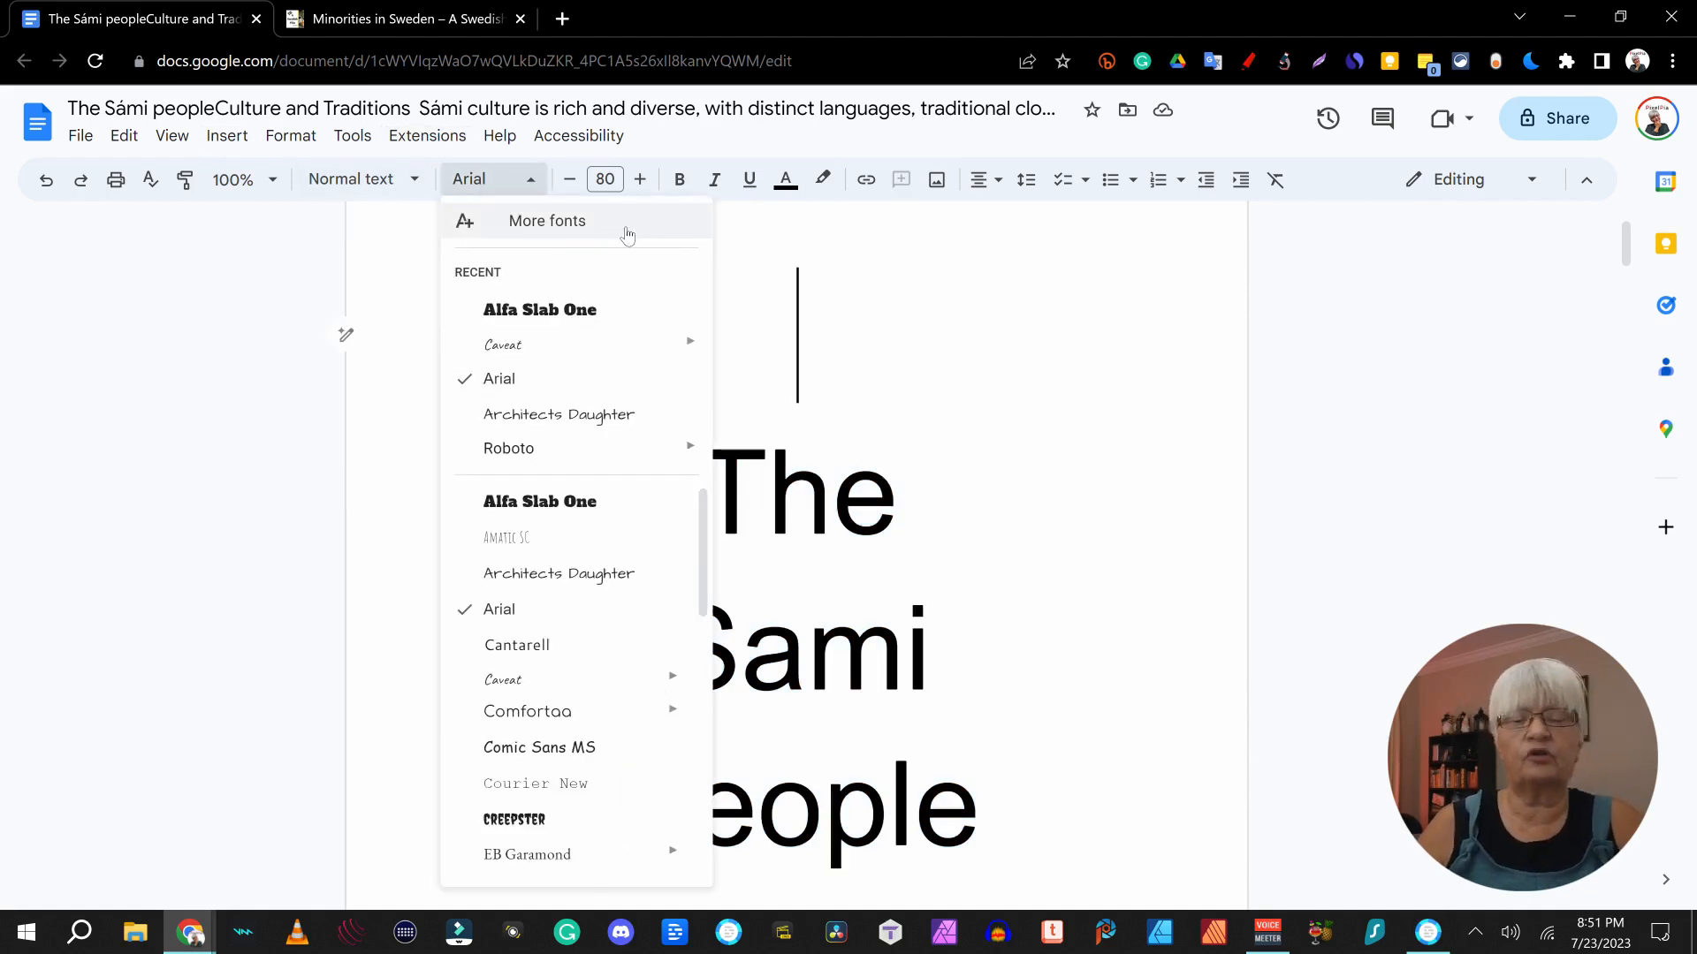
{"action": "left_click", "coordinate": [626, 228]}
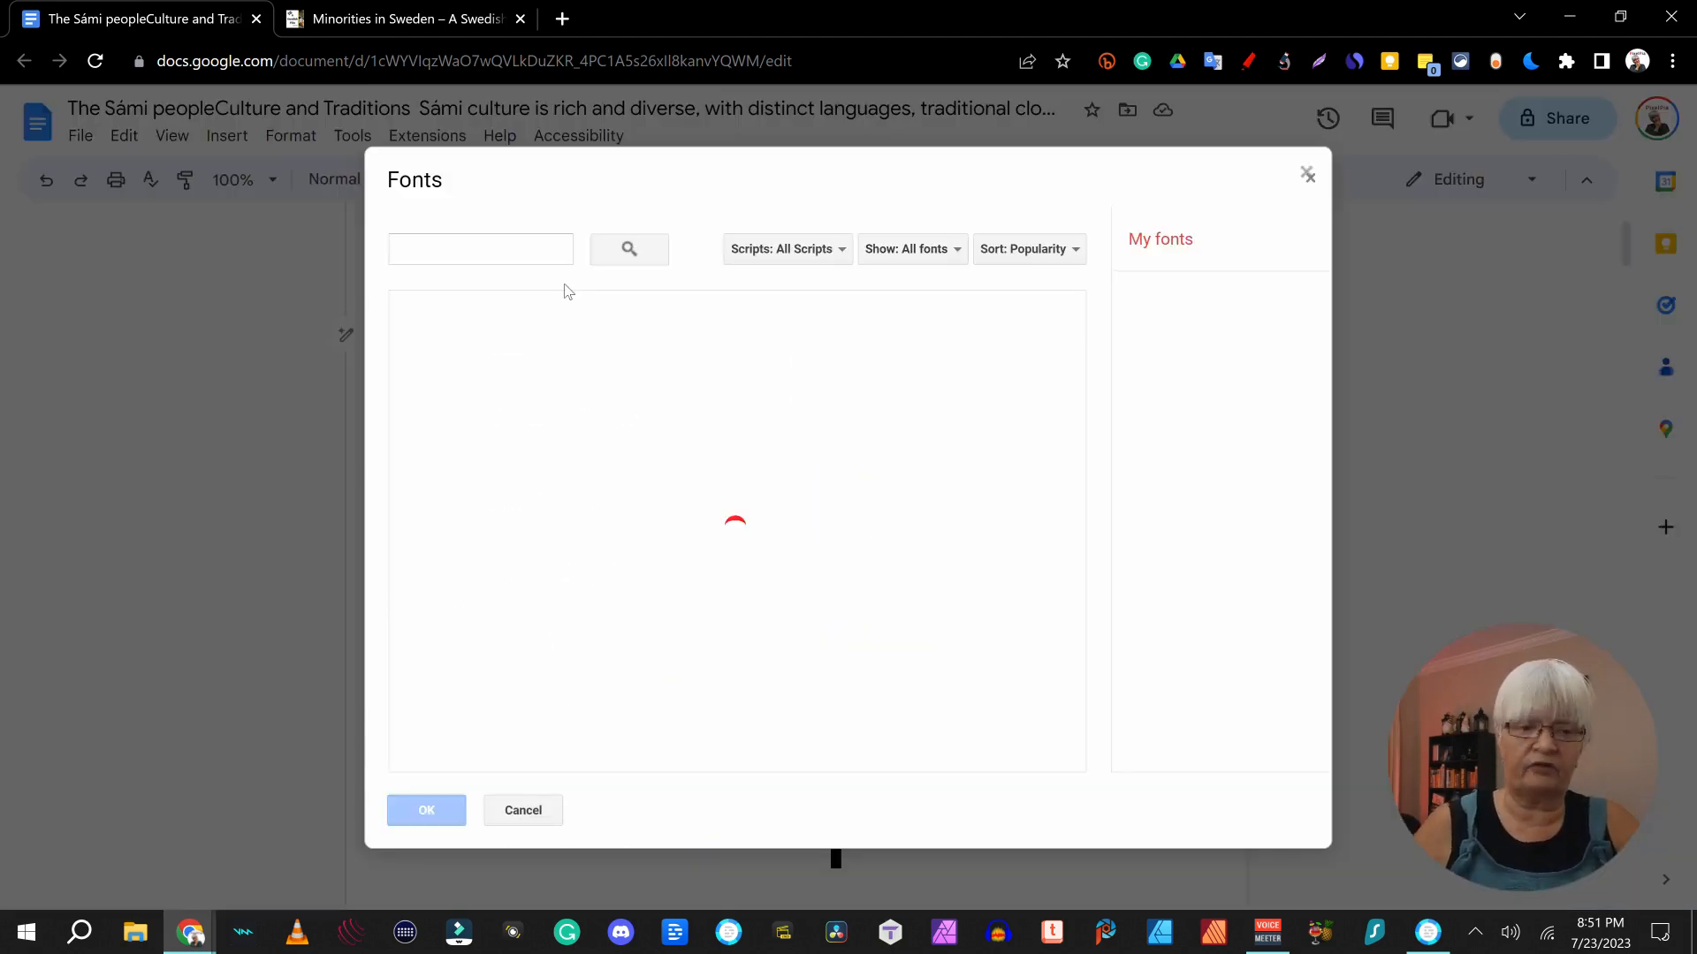
{"action": "left_click", "coordinate": [943, 251]}
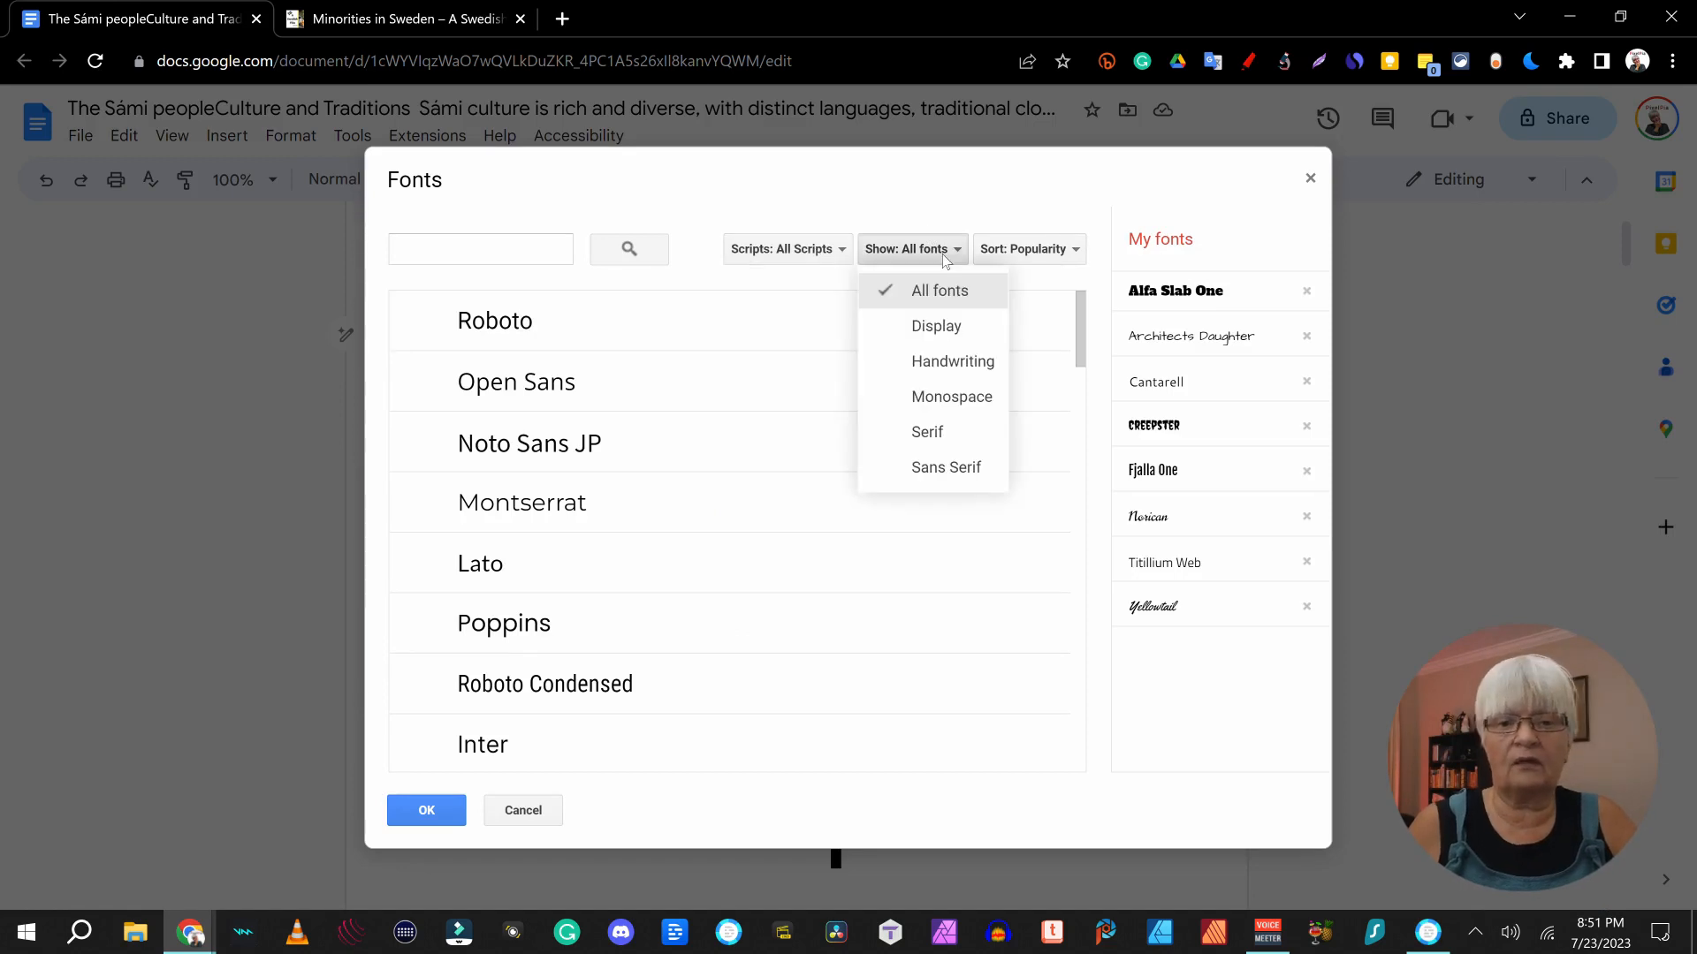
{"action": "left_click", "coordinate": [945, 326]}
{"action": "scroll", "coordinate": [958, 451], "scroll_direction": "down", "scroll_amount": 3}
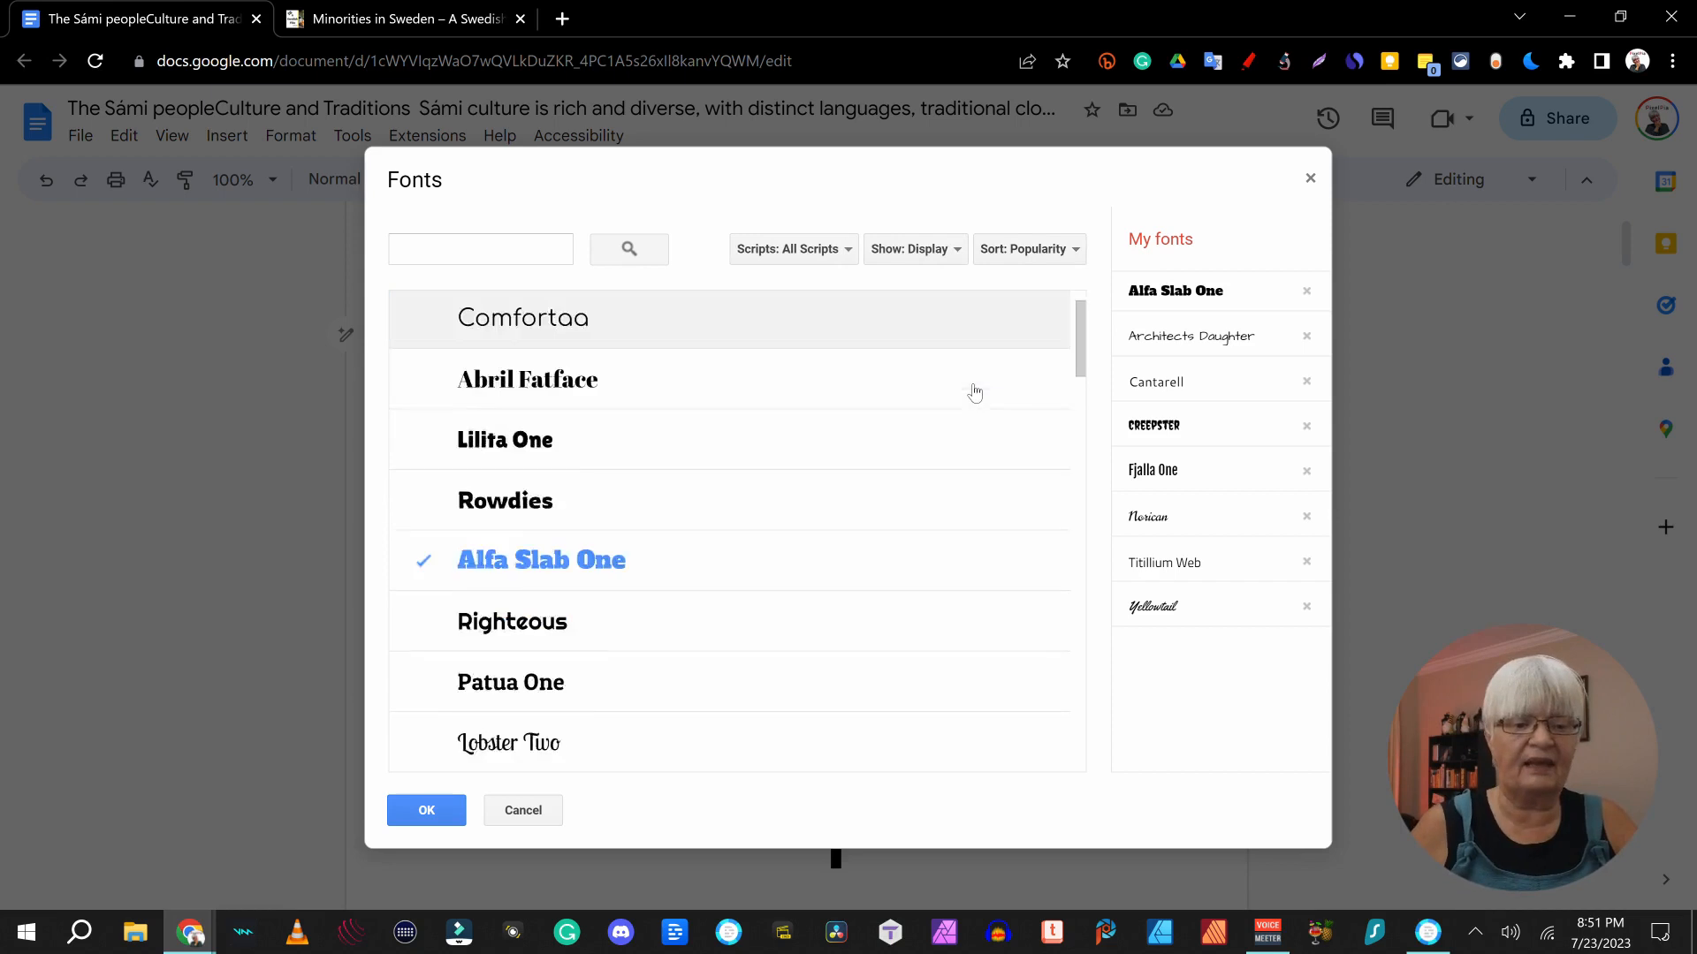
{"action": "scroll", "coordinate": [750, 383], "scroll_direction": "down", "scroll_amount": 5}
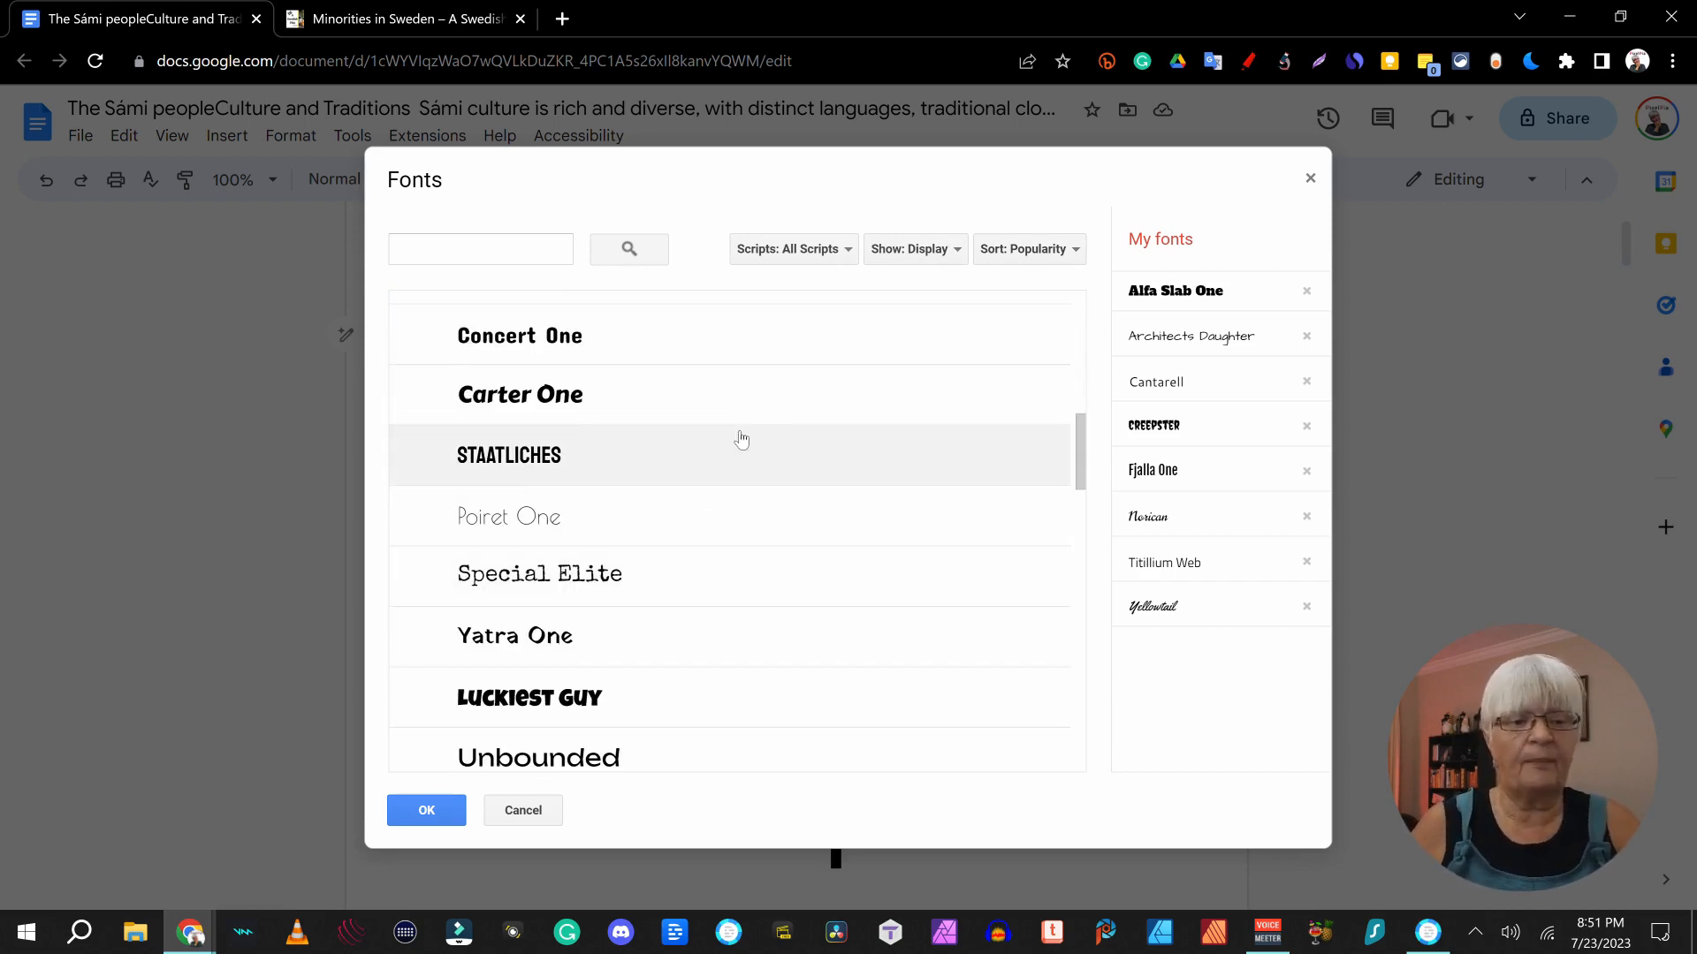
{"action": "scroll", "coordinate": [646, 416], "scroll_direction": "down", "scroll_amount": 3}
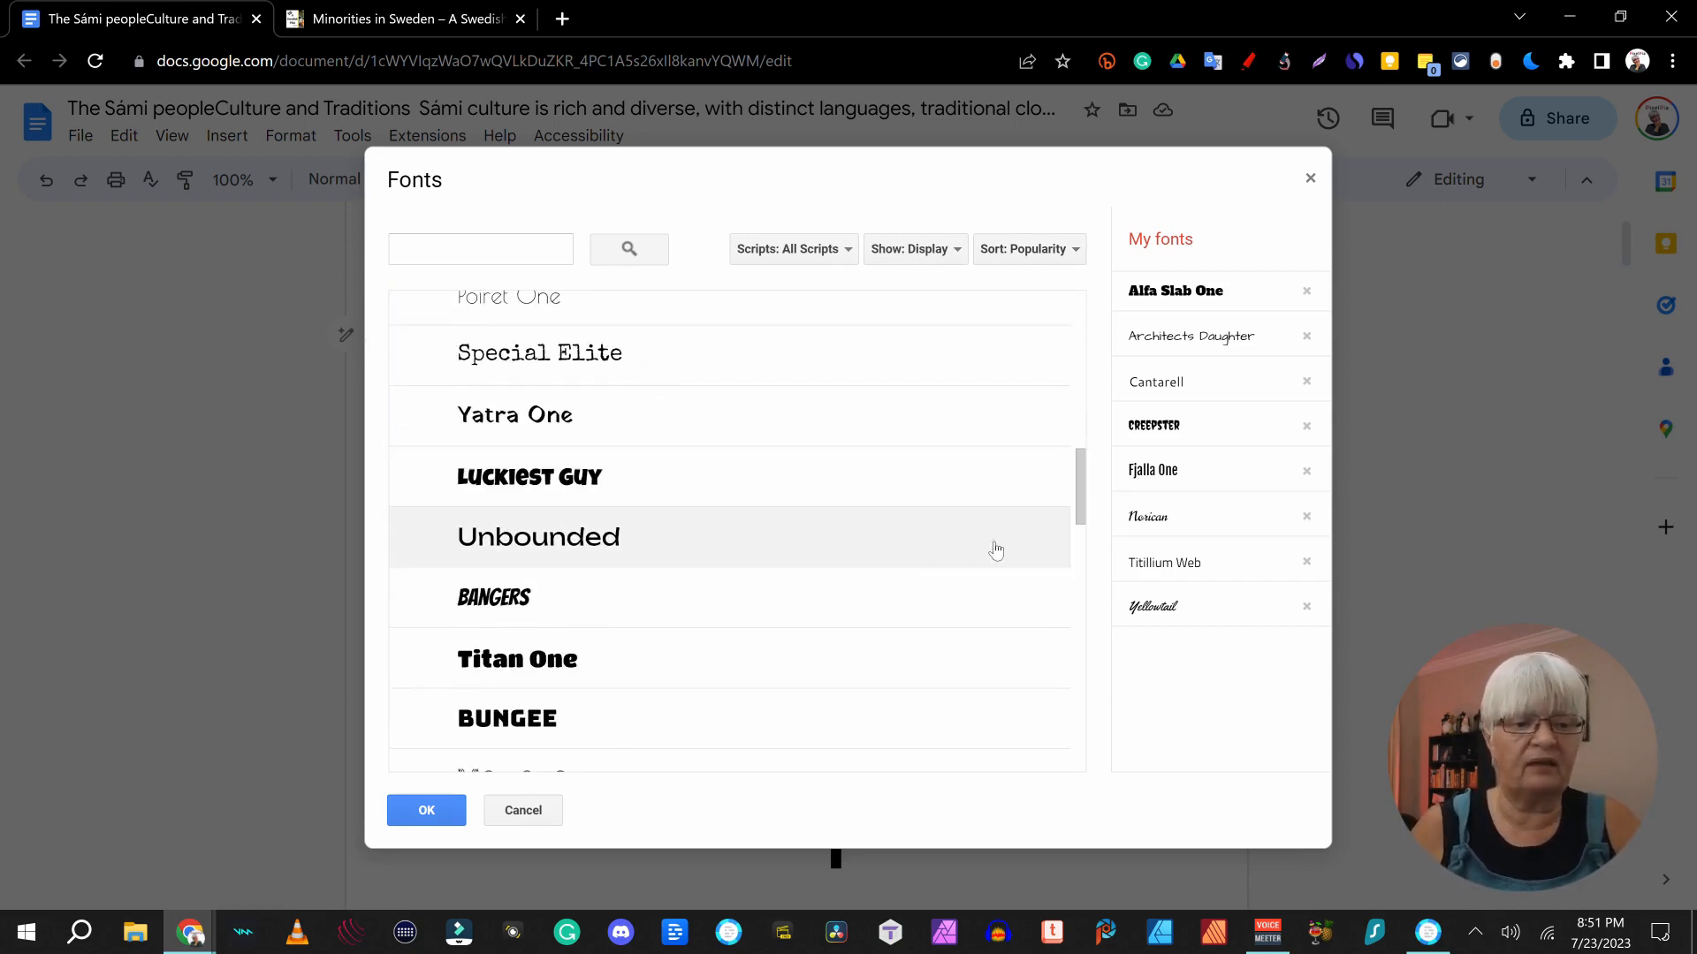
{"action": "scroll", "coordinate": [932, 556], "scroll_direction": "down", "scroll_amount": 3}
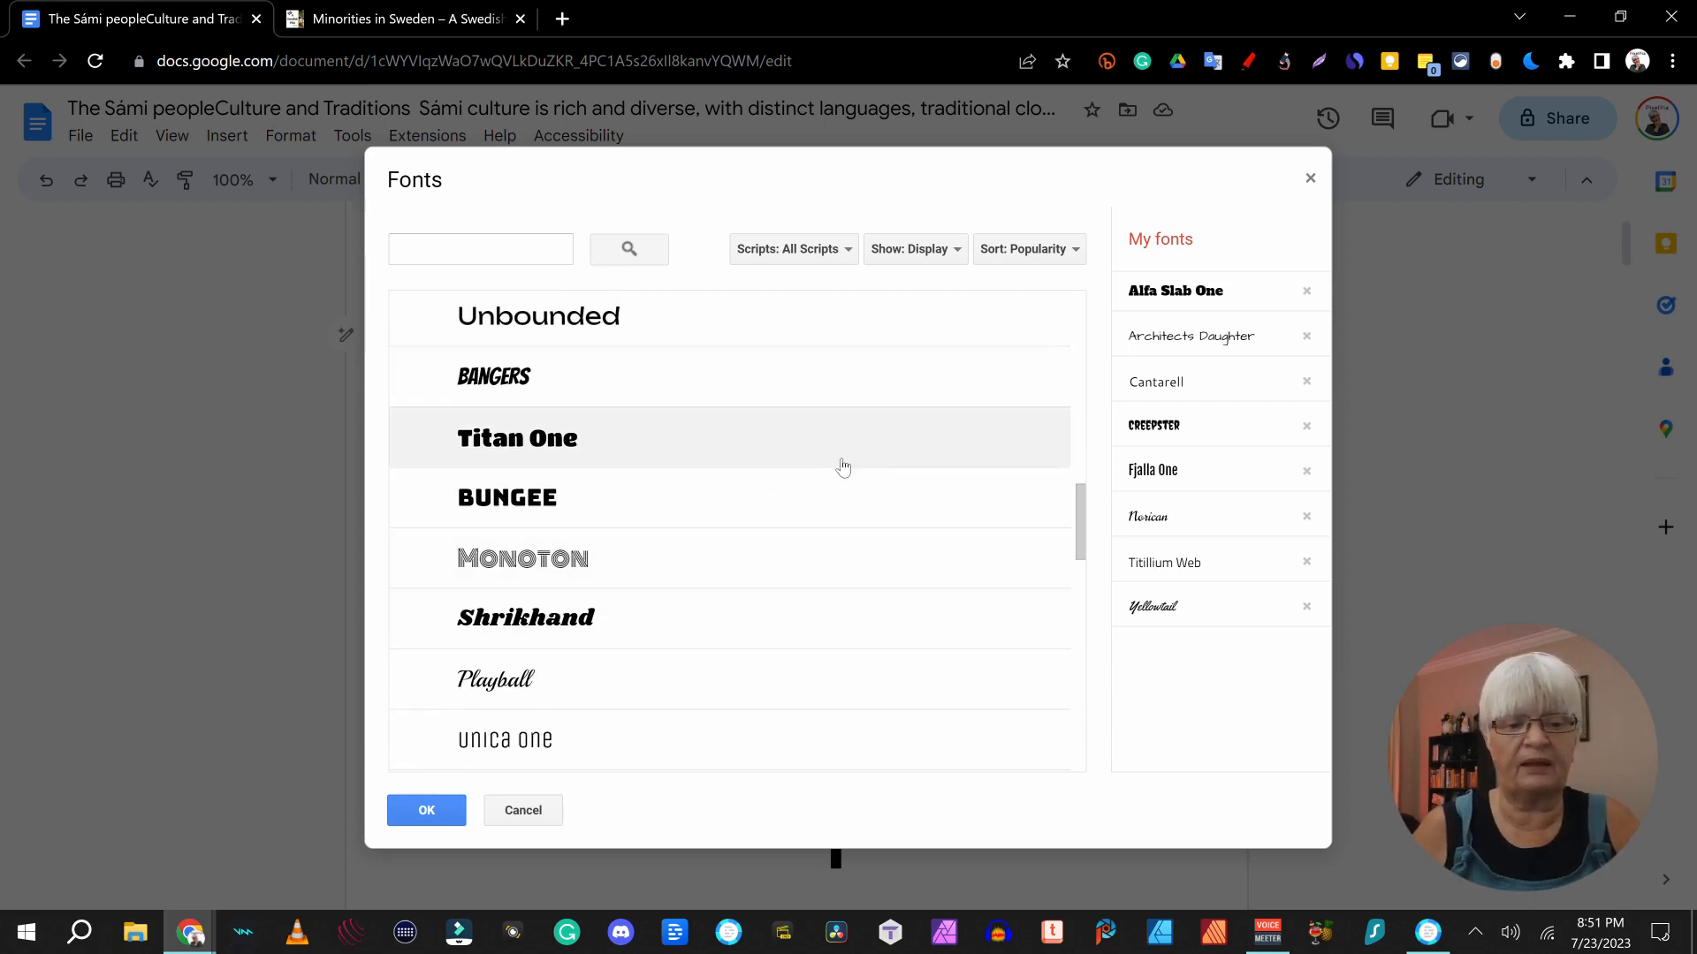
{"action": "scroll", "coordinate": [840, 469], "scroll_direction": "up", "scroll_amount": 7}
{"action": "scroll", "coordinate": [618, 430], "scroll_direction": "up", "scroll_amount": 3}
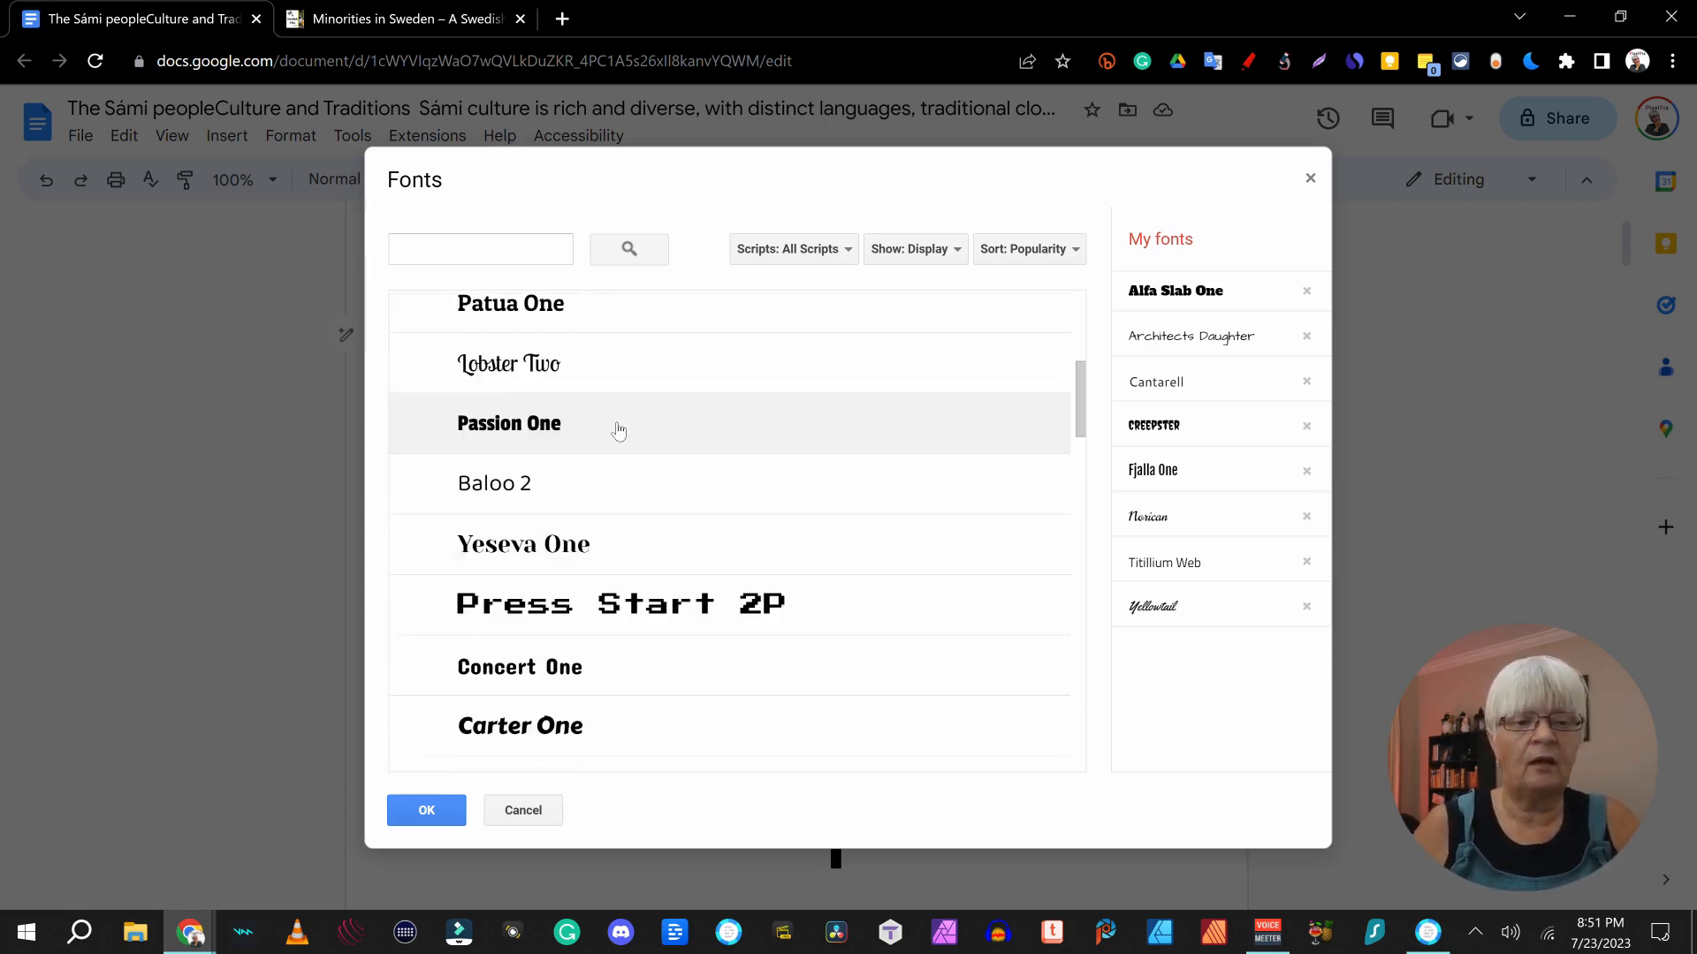
{"action": "left_click", "coordinate": [619, 430]}
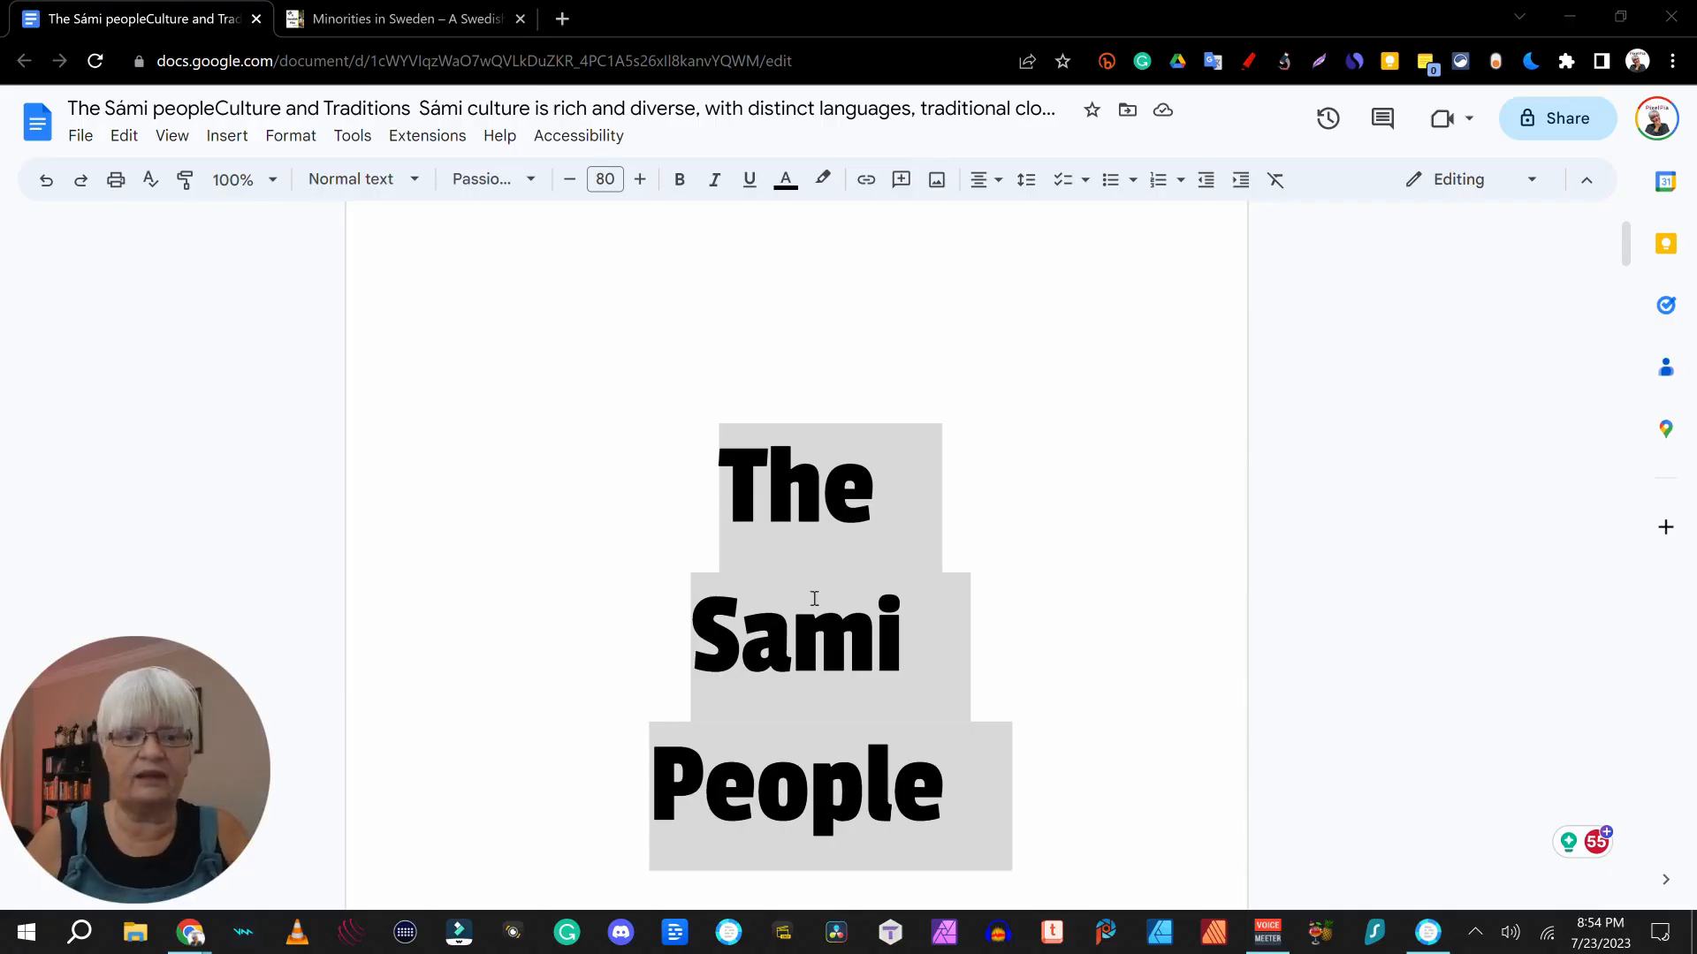
- Set the document zoom to 50% to view the whole cover page
{"action": "scroll", "coordinate": [1174, 340], "scroll_direction": "down", "scroll_amount": 3}
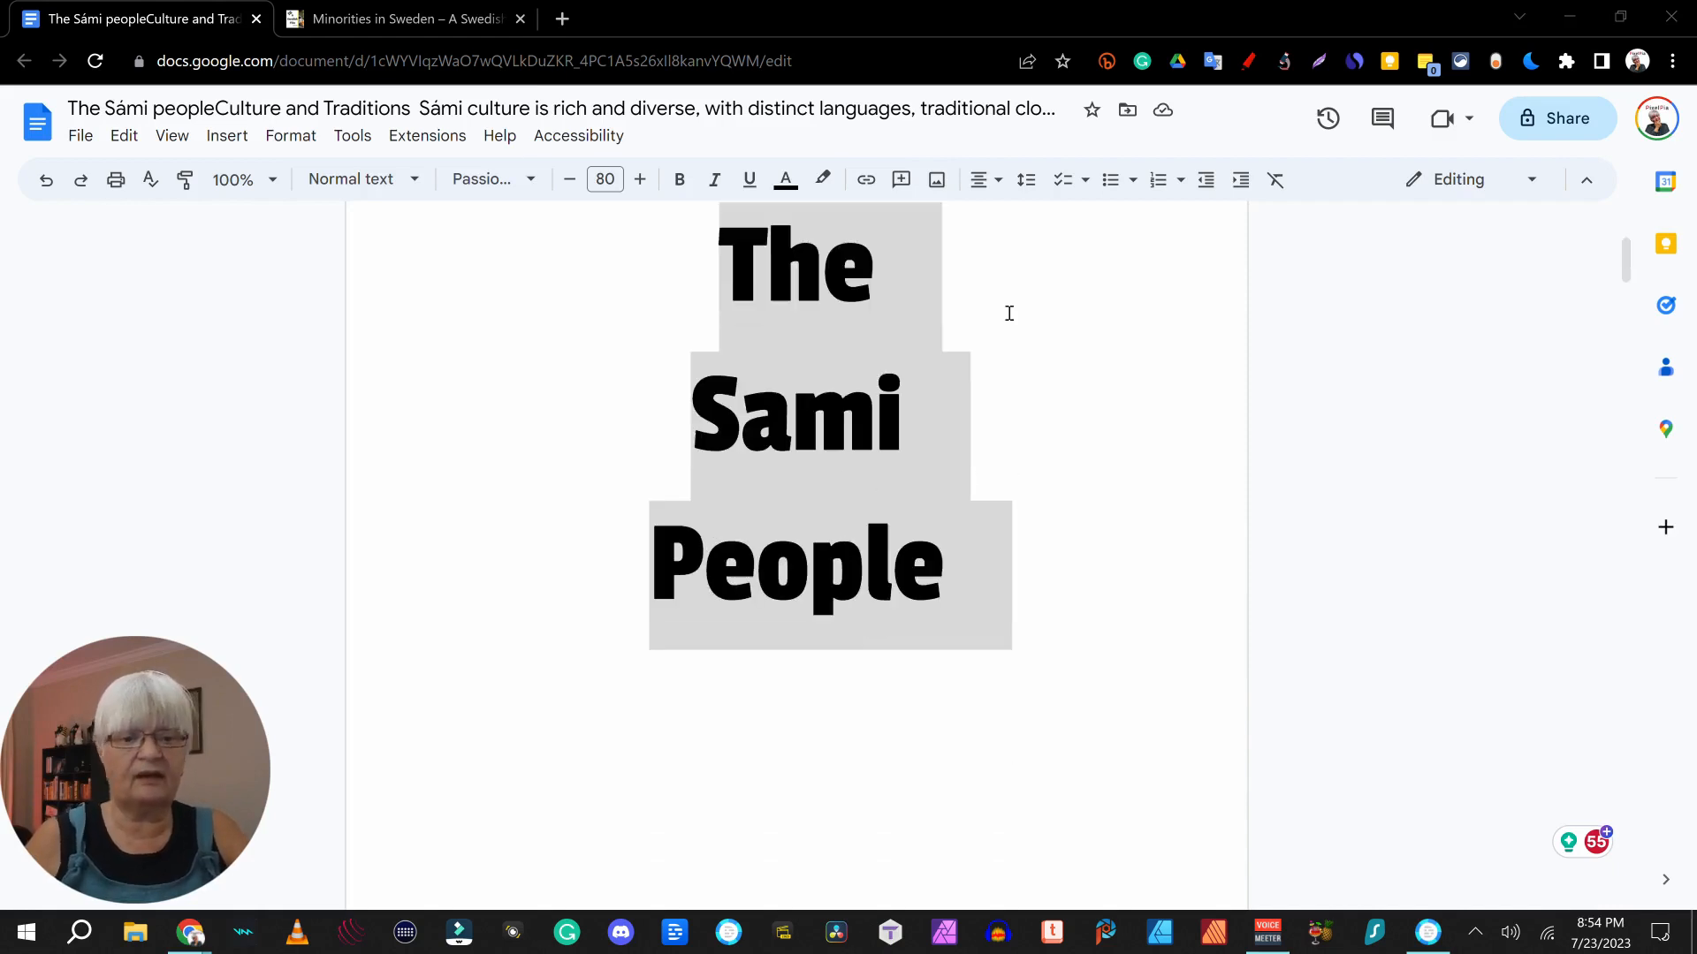
{"action": "left_click", "coordinate": [272, 181]}
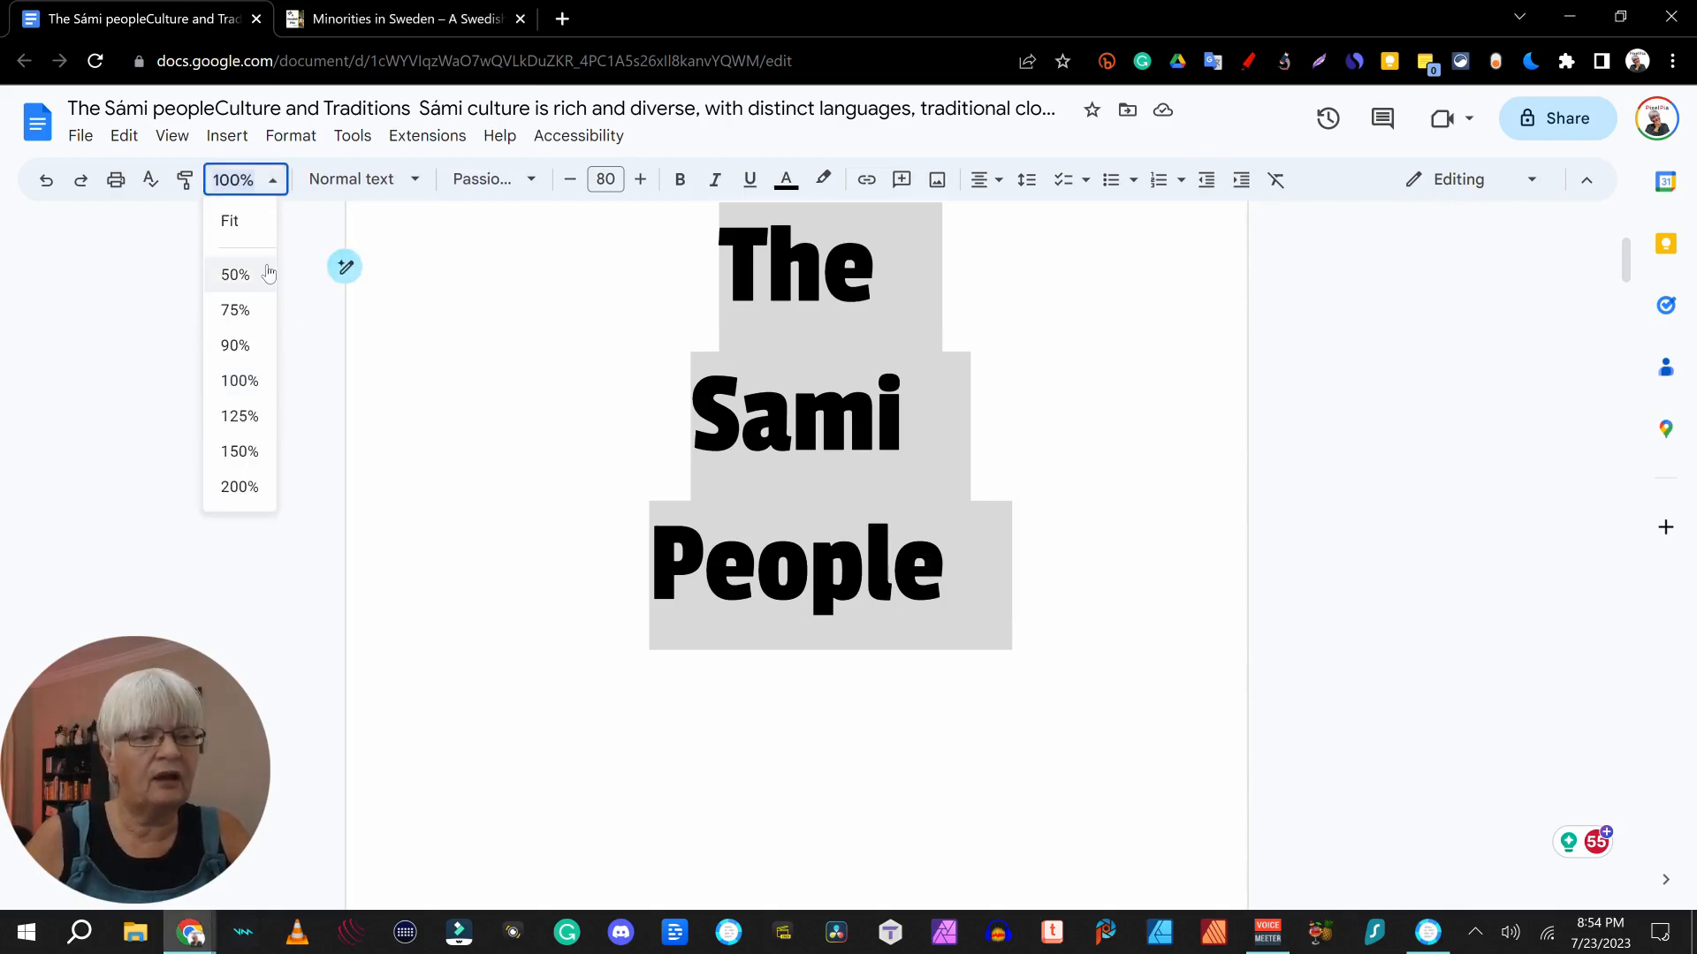
{"action": "left_click", "coordinate": [235, 276]}
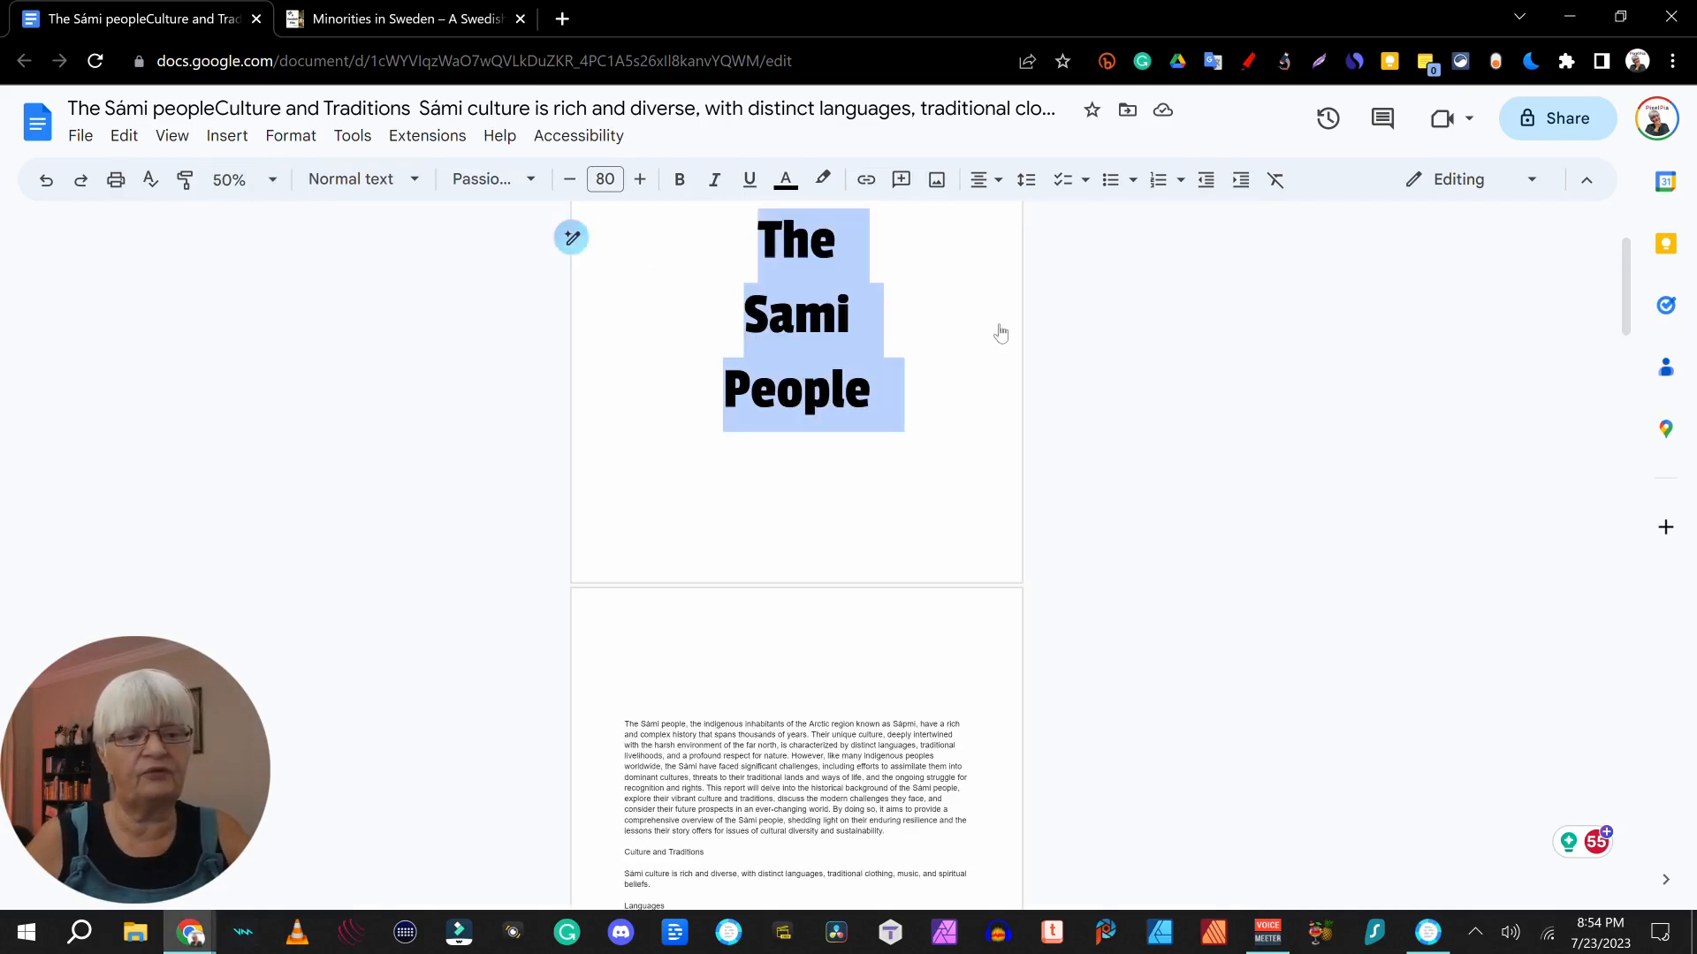
{"action": "scroll", "coordinate": [982, 580], "scroll_direction": "up", "scroll_amount": 3}
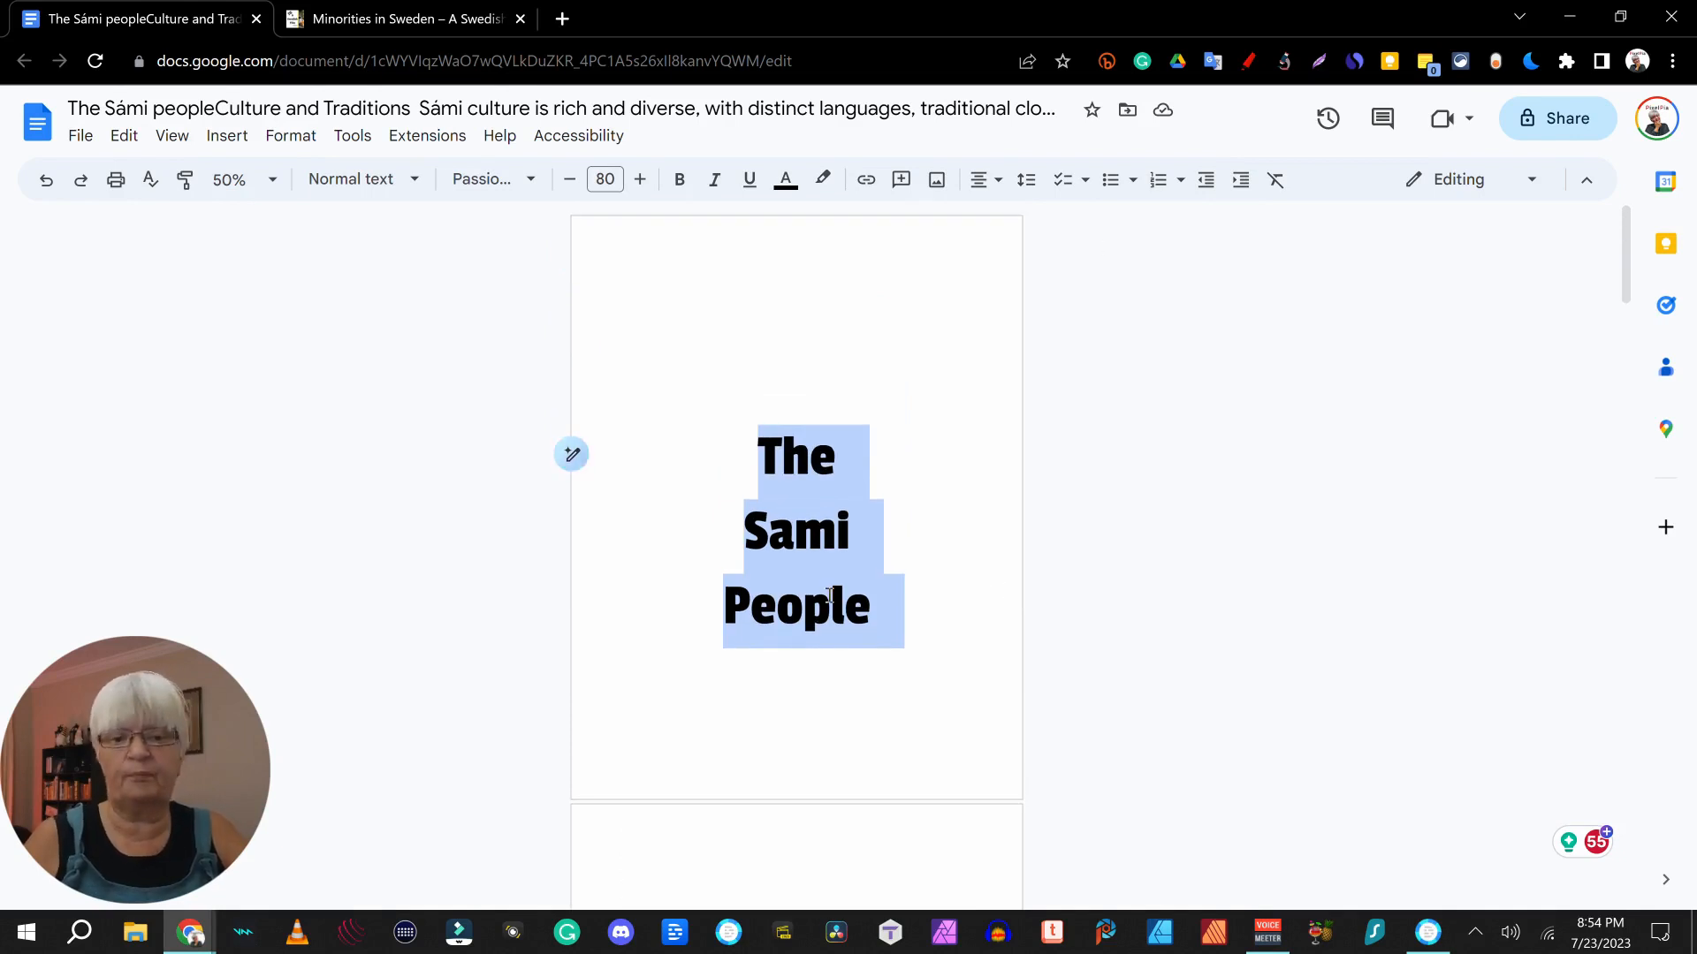
- Remove one blank line above the title, keeping the title centered
{"action": "left_click", "coordinate": [765, 455]}
{"action": "key", "text": "BackSpace"}
{"action": "key", "text": "BackSpace"}
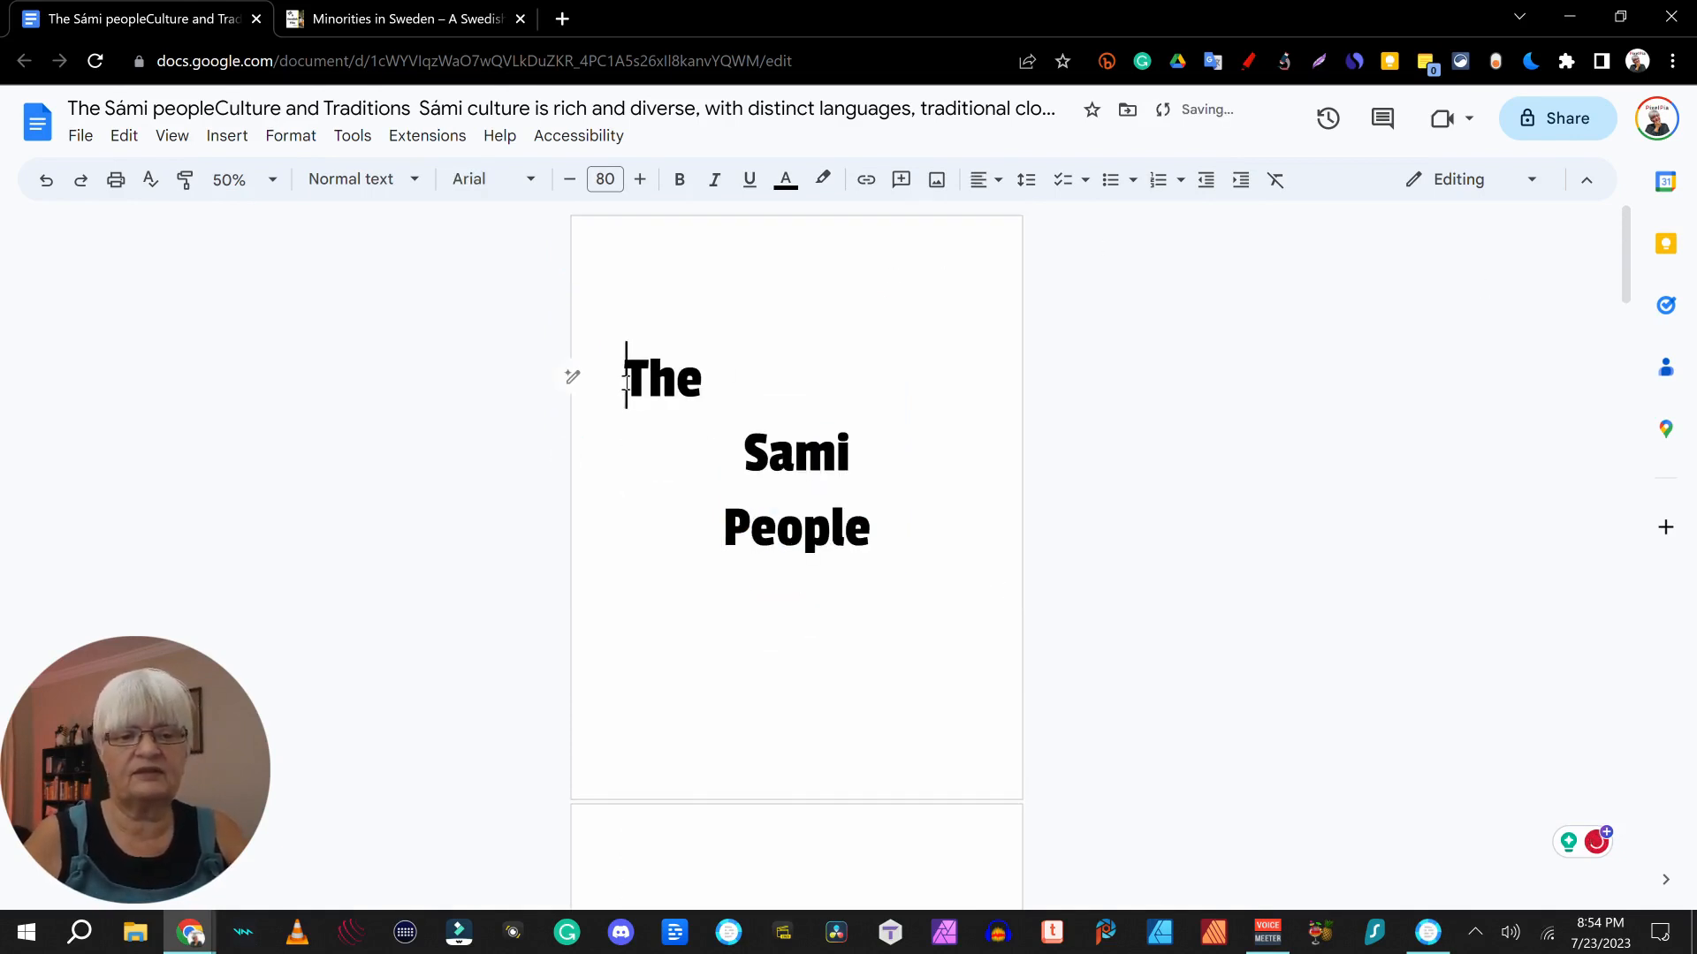
{"action": "key", "text": "ctrl+z"}
{"action": "key", "text": "ctrl+z"}
- Increase the font size of the title "The Sami People" to 96
{"action": "left_click_drag", "start_coordinate": [756, 380], "coordinate": [905, 543]}
{"action": "left_click", "coordinate": [905, 542]}
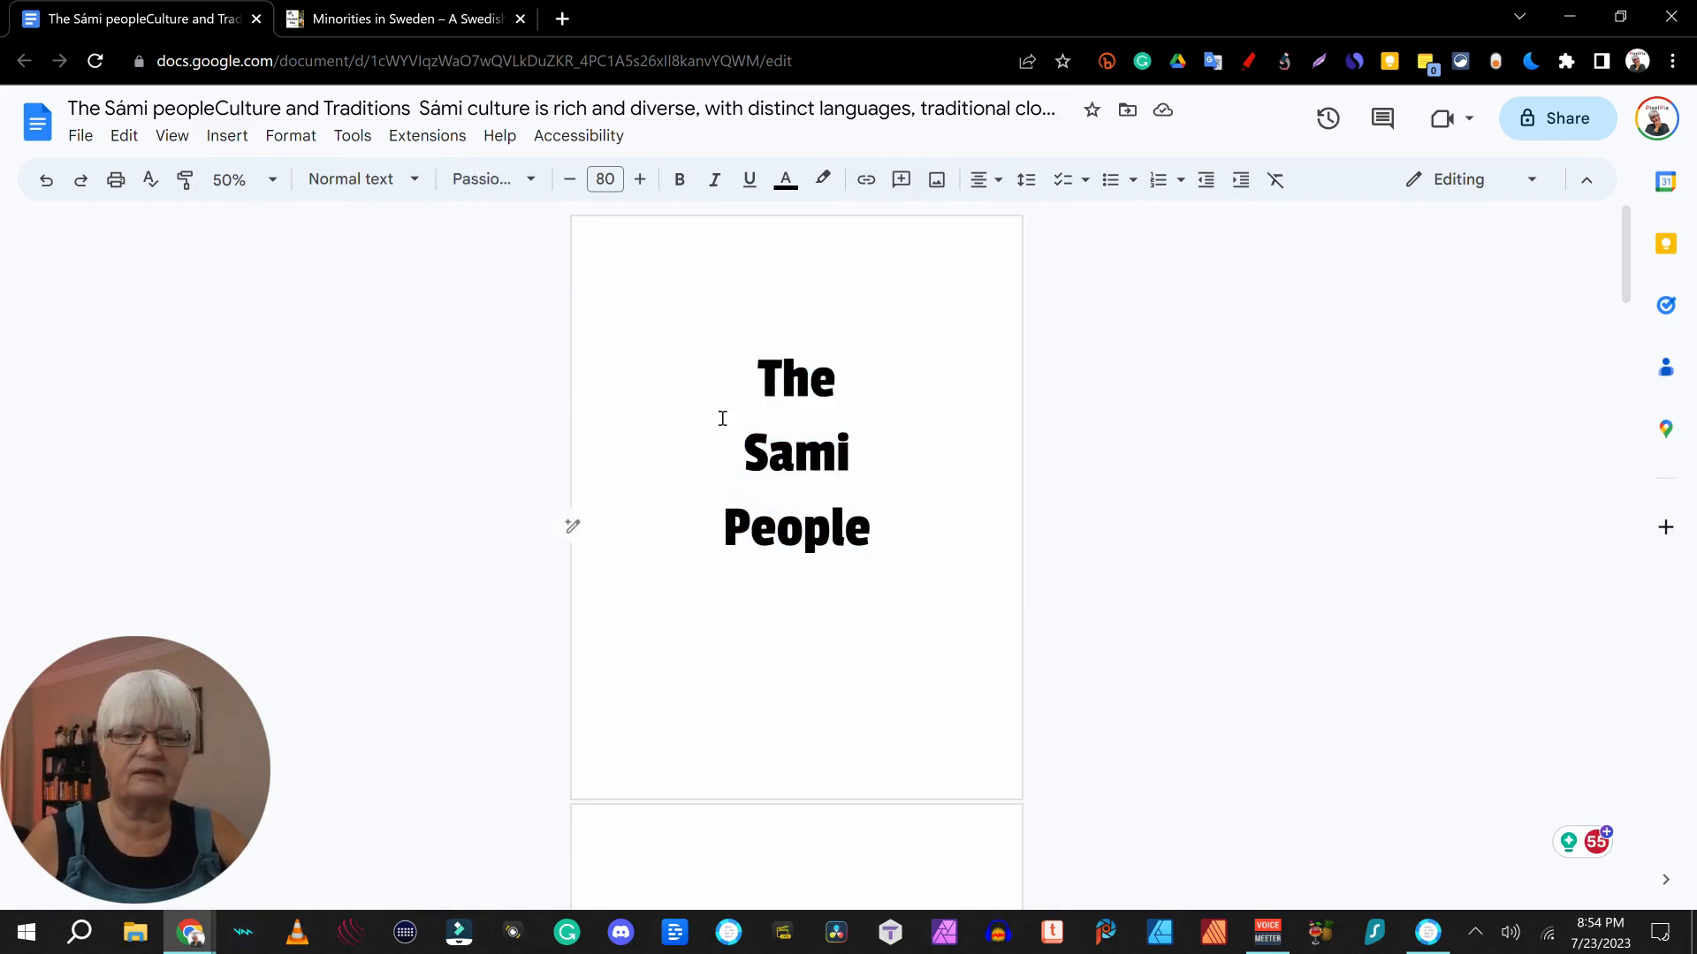
{"action": "left_click_drag", "start_coordinate": [882, 530], "coordinate": [727, 345]}
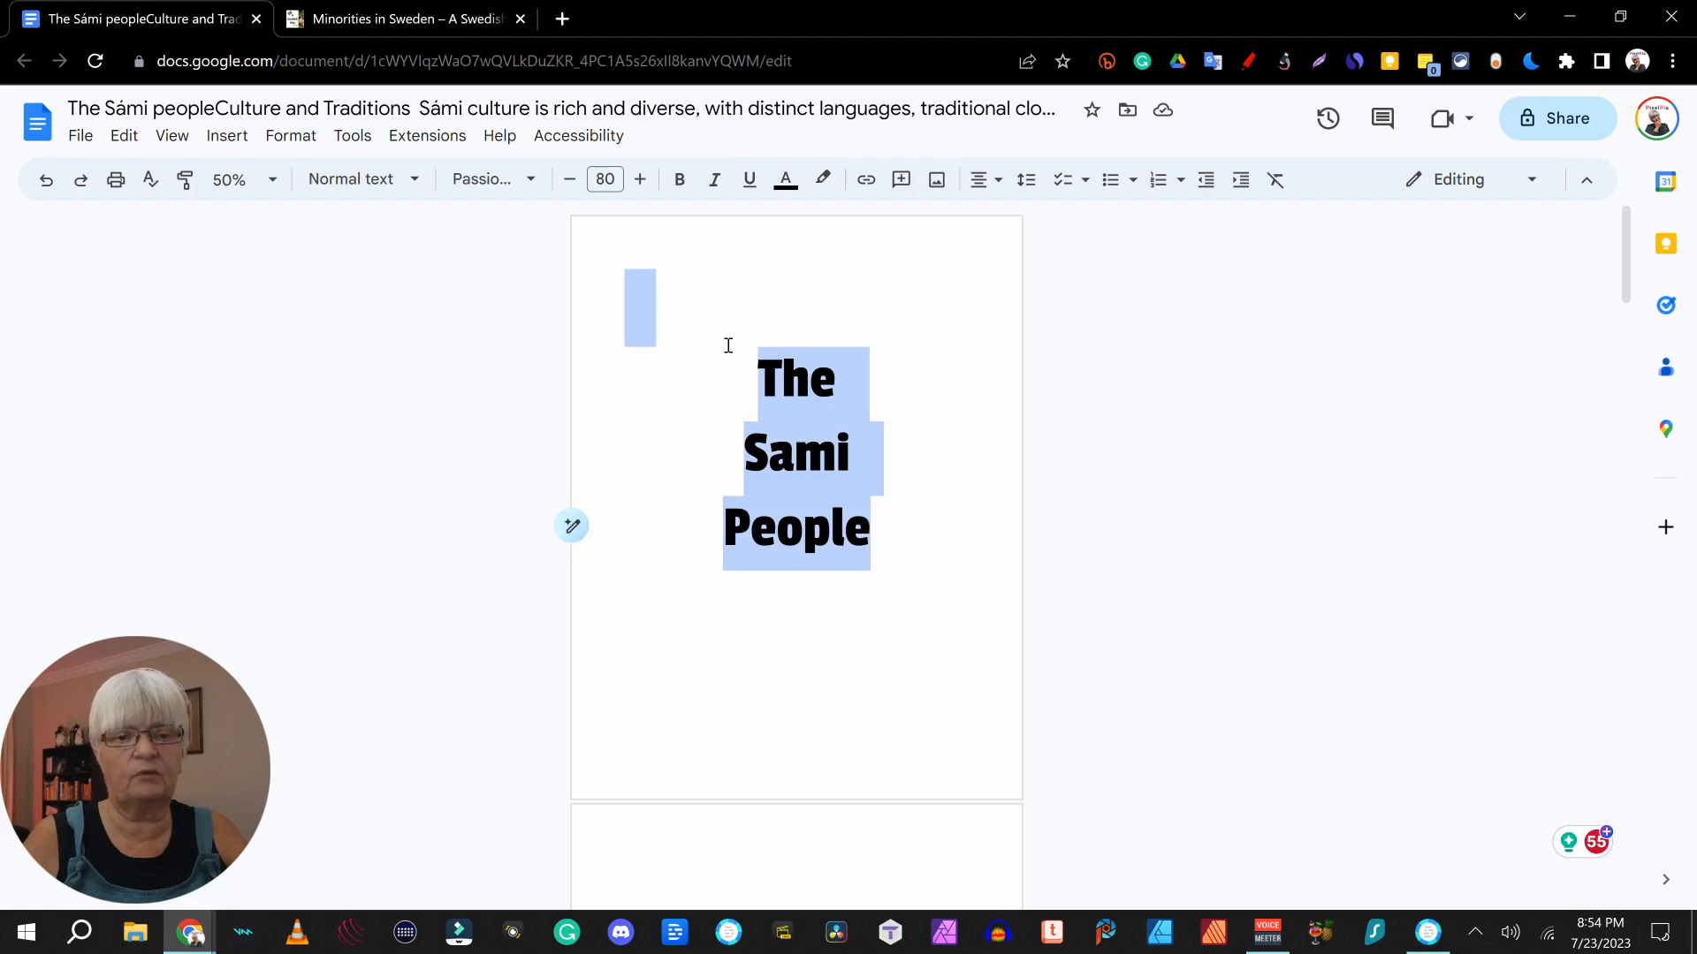
{"action": "left_click", "coordinate": [606, 179]}
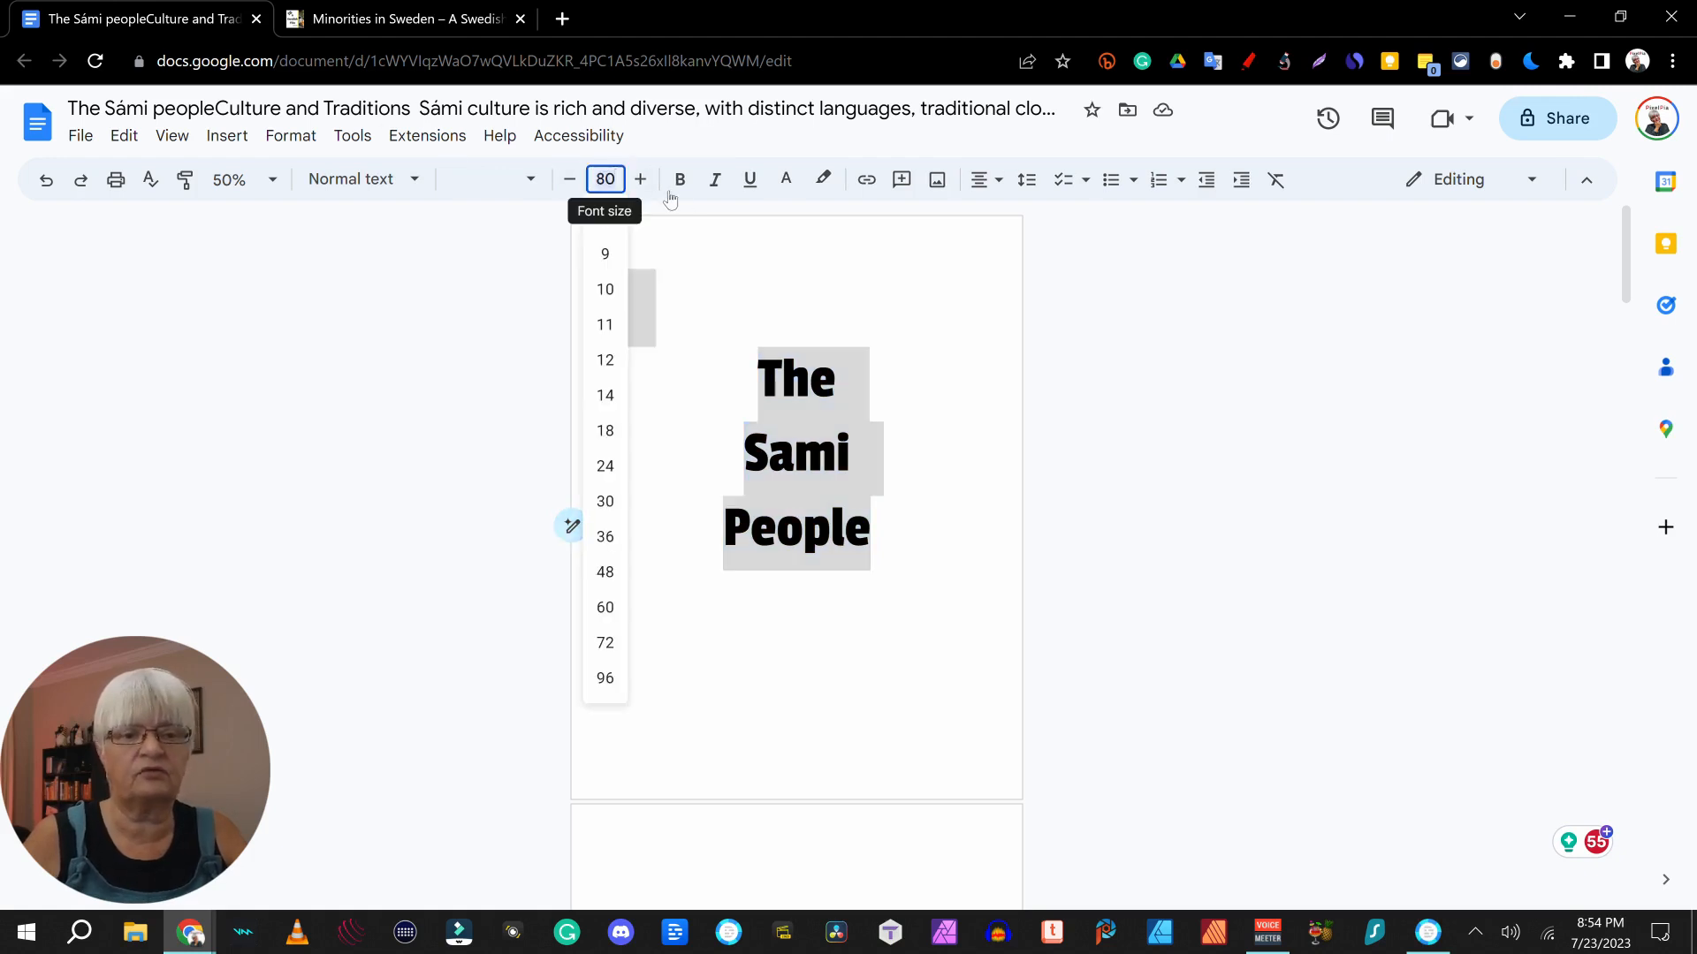
{"action": "left_click", "coordinate": [610, 695]}
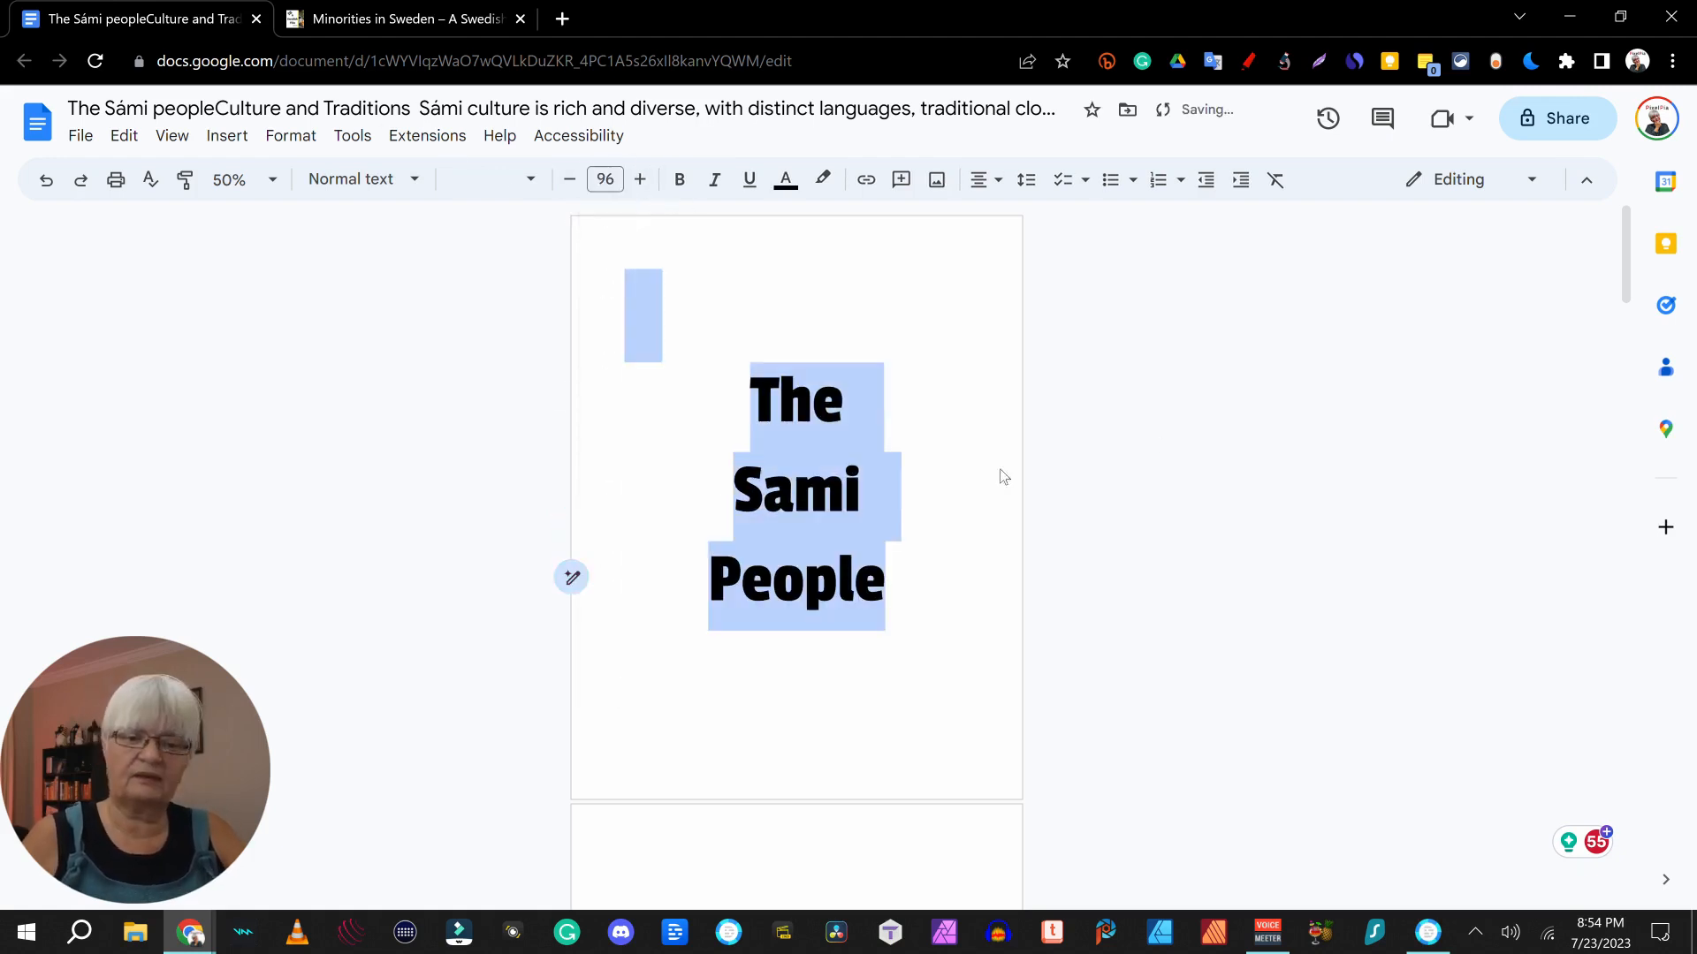
{"action": "left_click", "coordinate": [959, 435]}
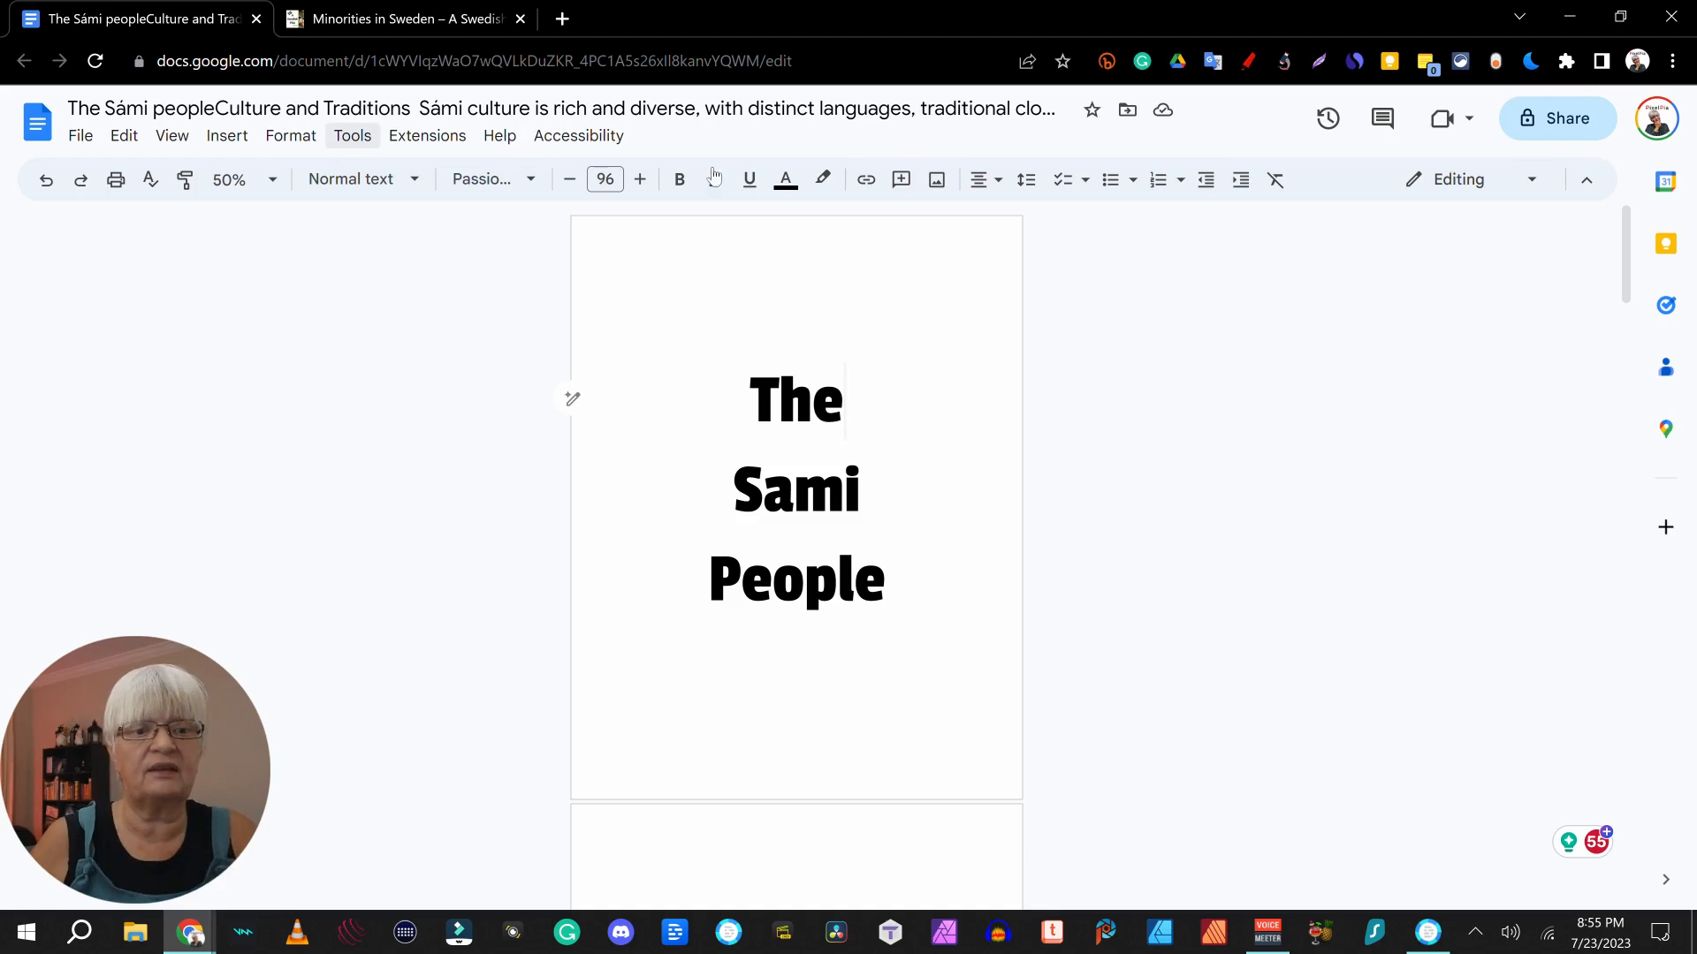
- Search the web for "sami" images and insert the picture of people in red traditional clothing above the title
{"action": "left_click", "coordinate": [935, 188]}
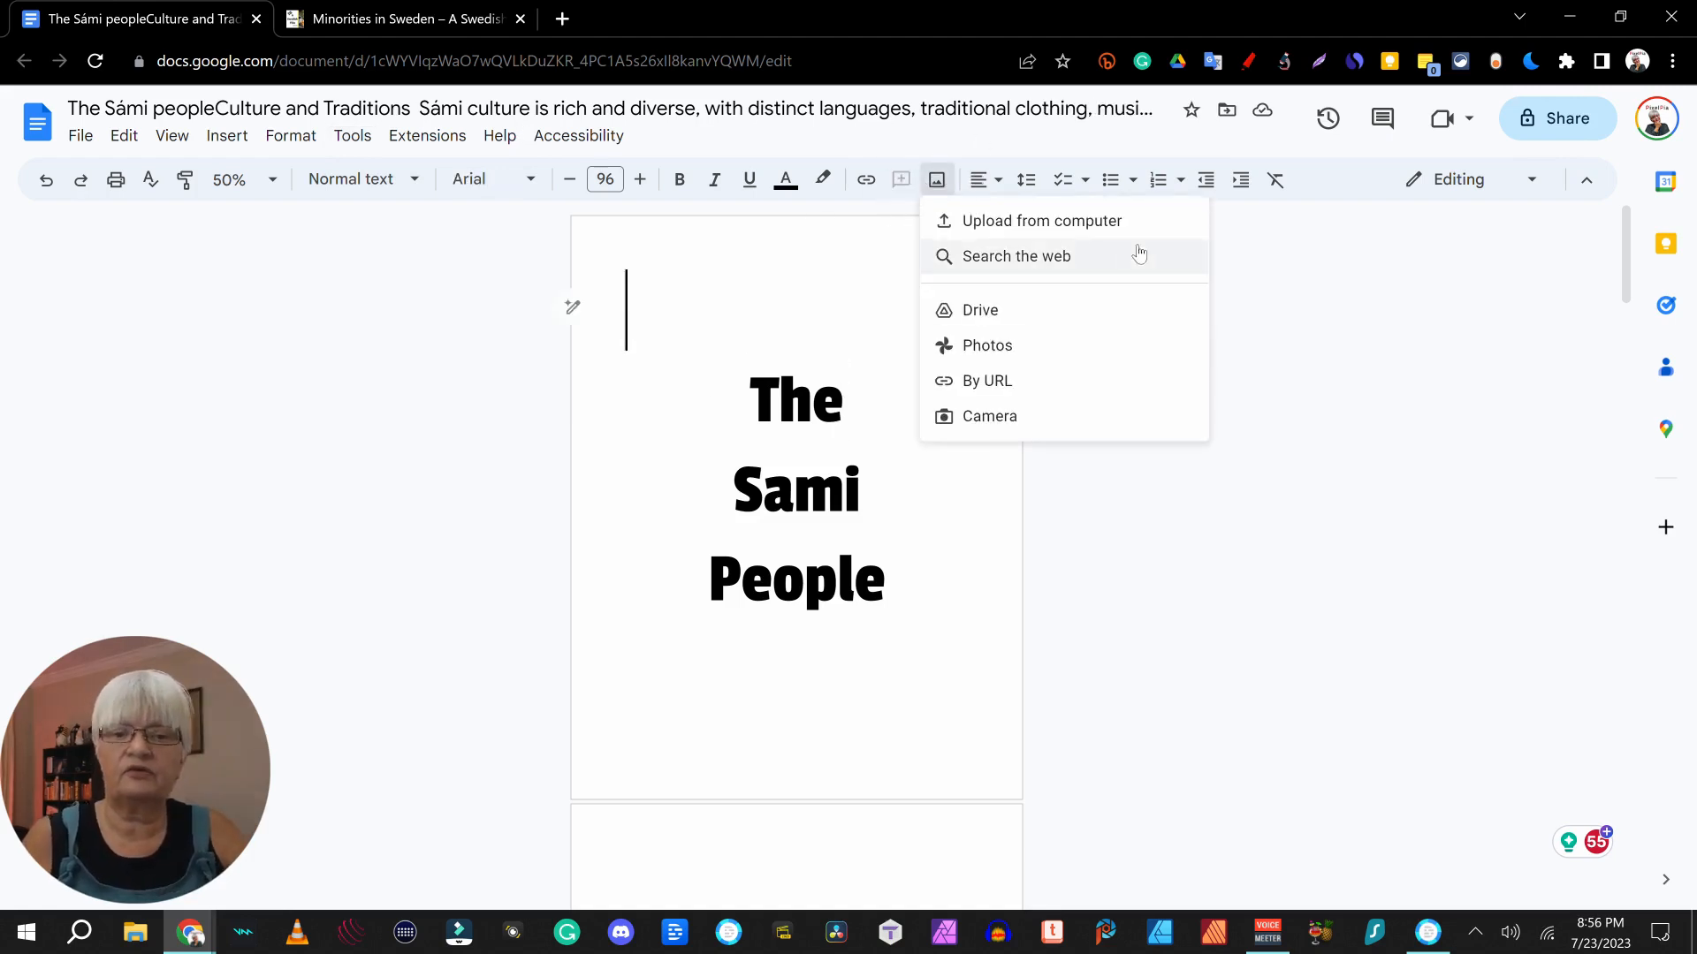
{"action": "left_click", "coordinate": [1106, 262]}
{"action": "type", "text": "sami"}
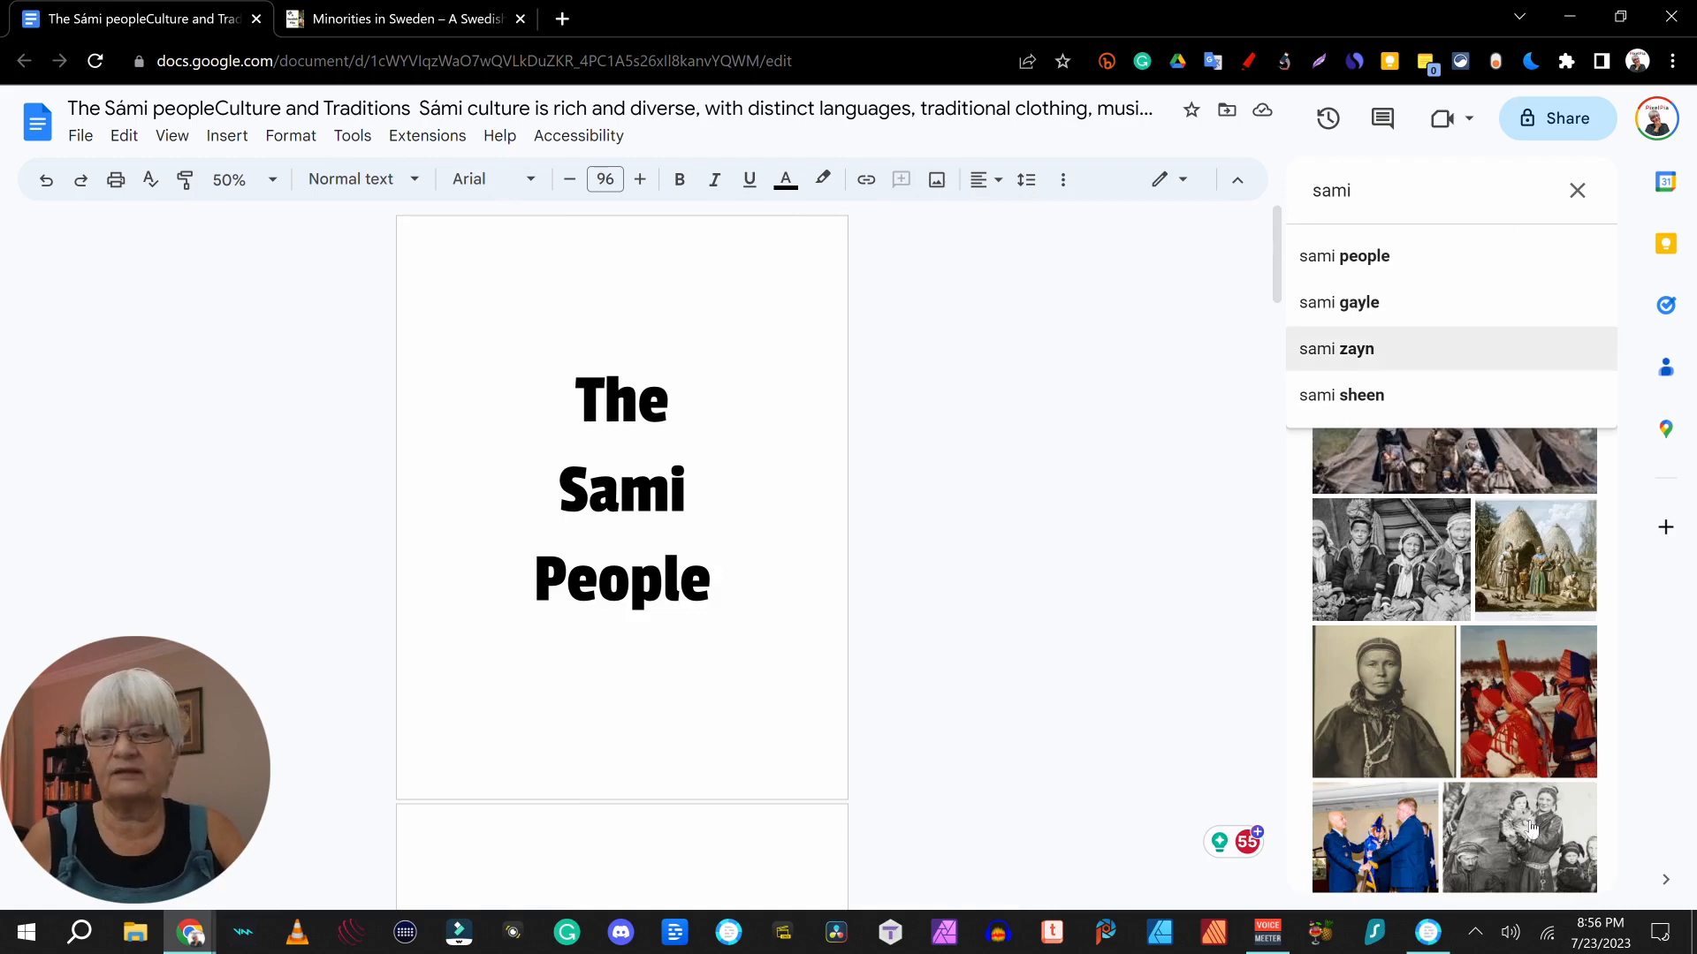
{"action": "left_click", "coordinate": [1542, 688]}
{"action": "left_click", "coordinate": [1542, 688]}
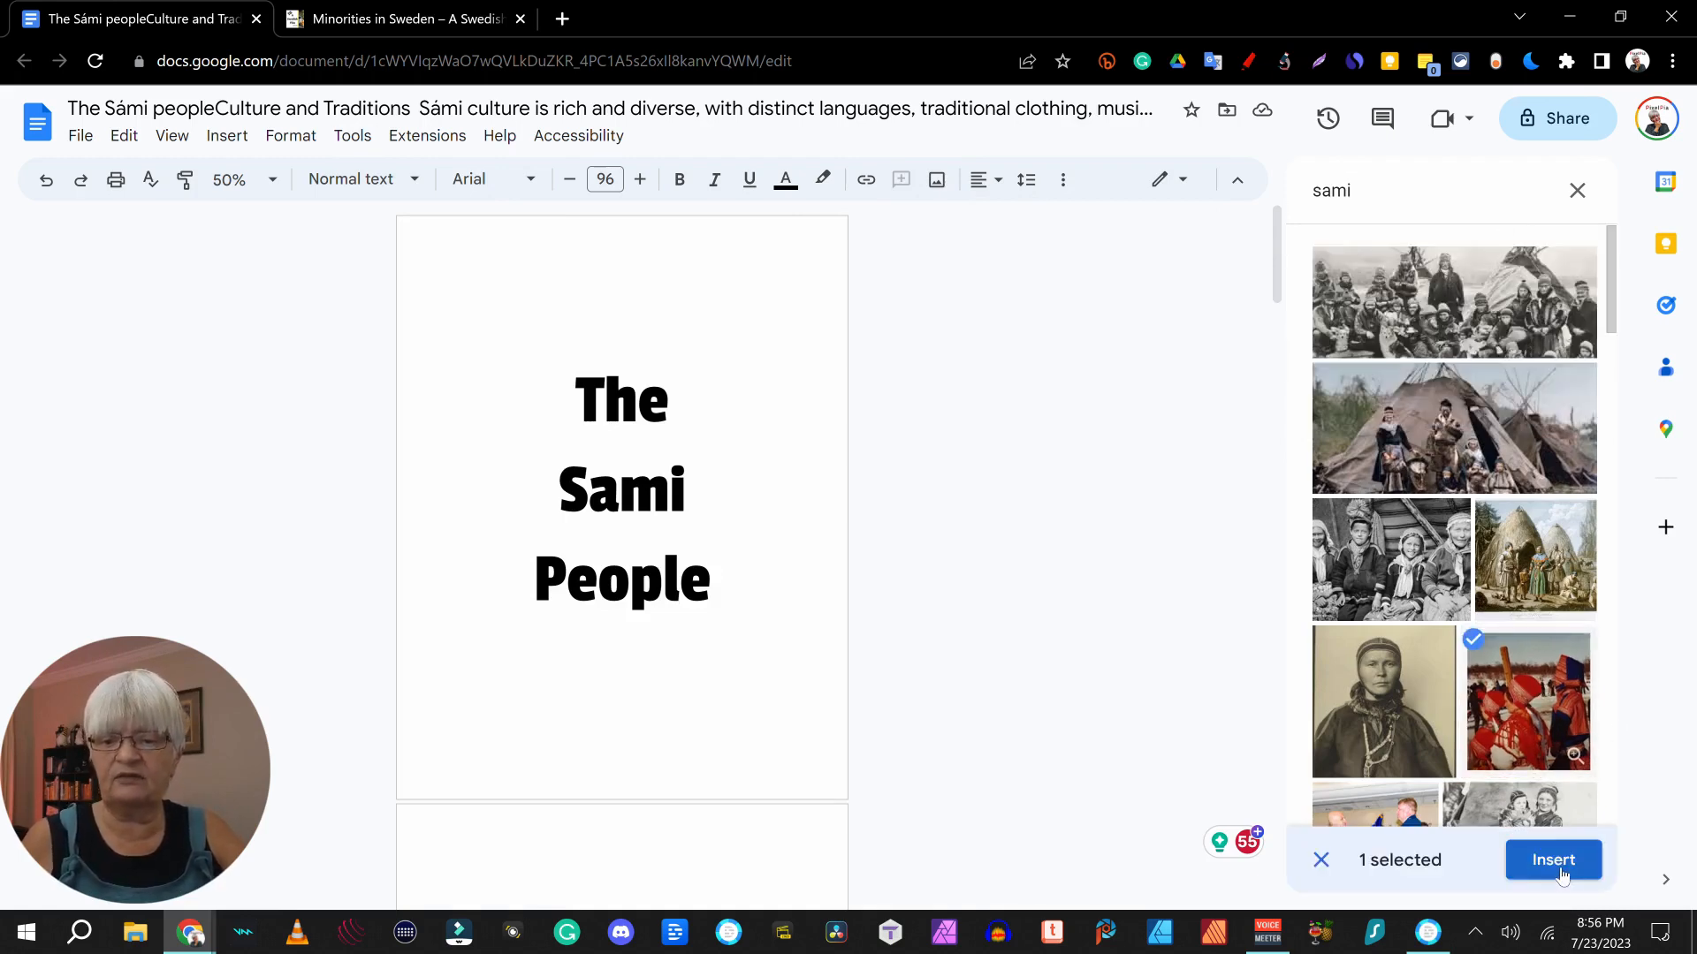
{"action": "left_click", "coordinate": [1553, 860]}
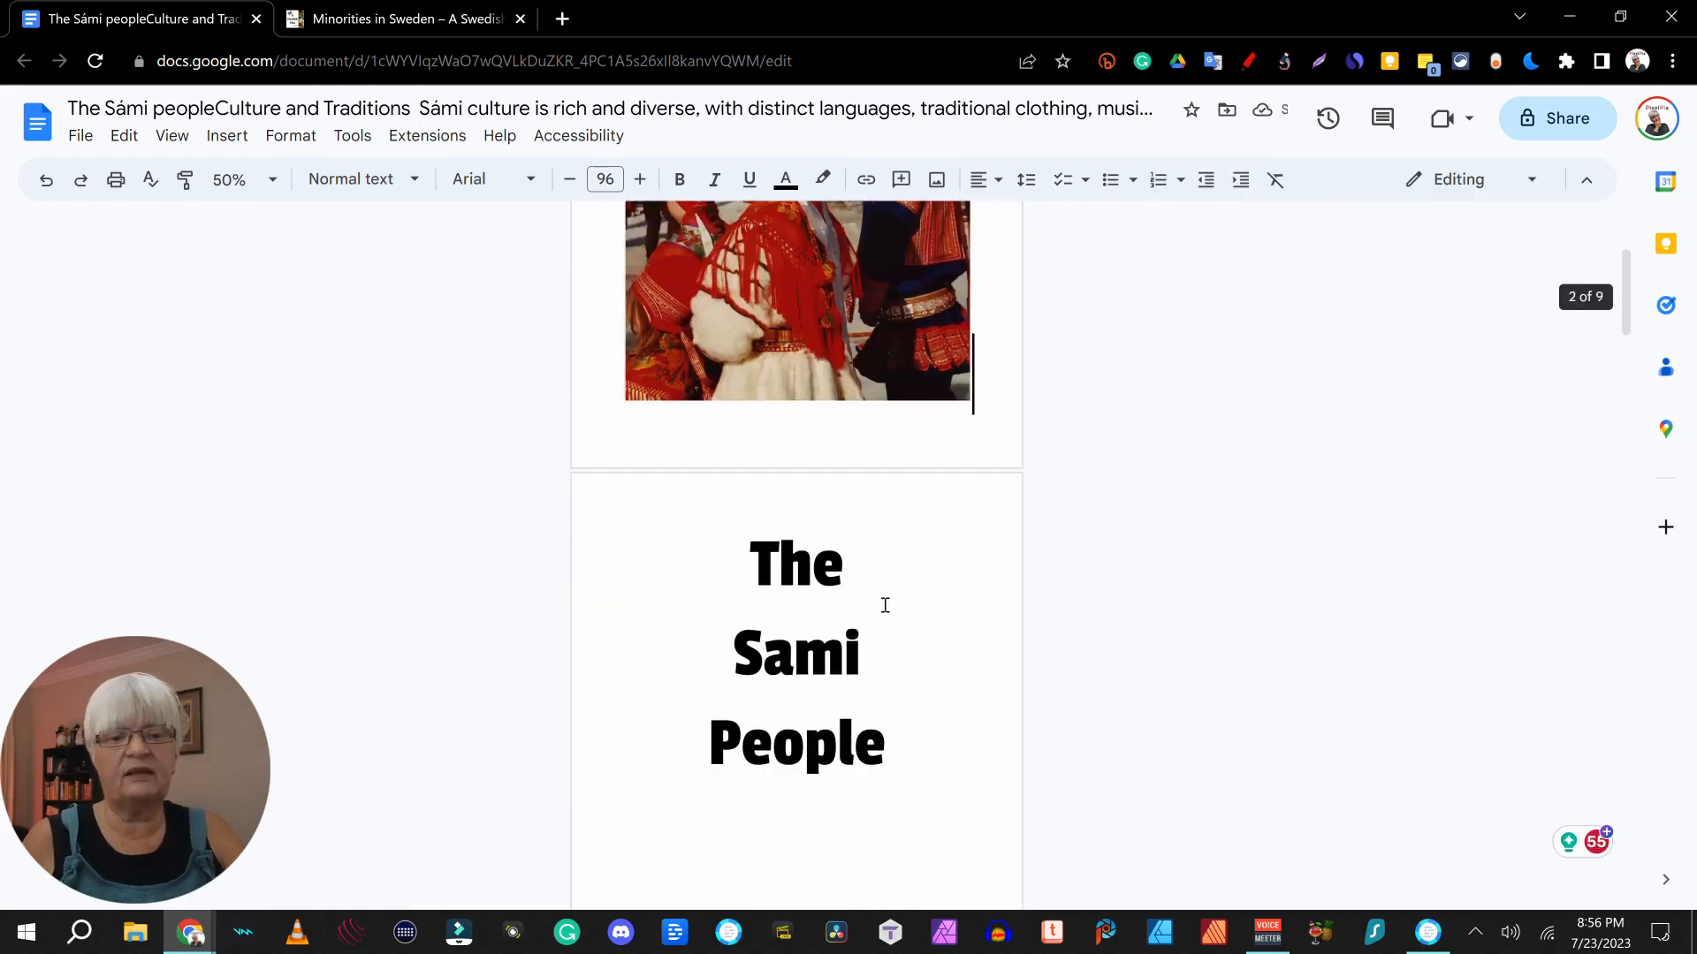
- Place the inserted cover image behind the text
{"action": "scroll", "coordinate": [804, 439], "scroll_direction": "up", "scroll_amount": 3}
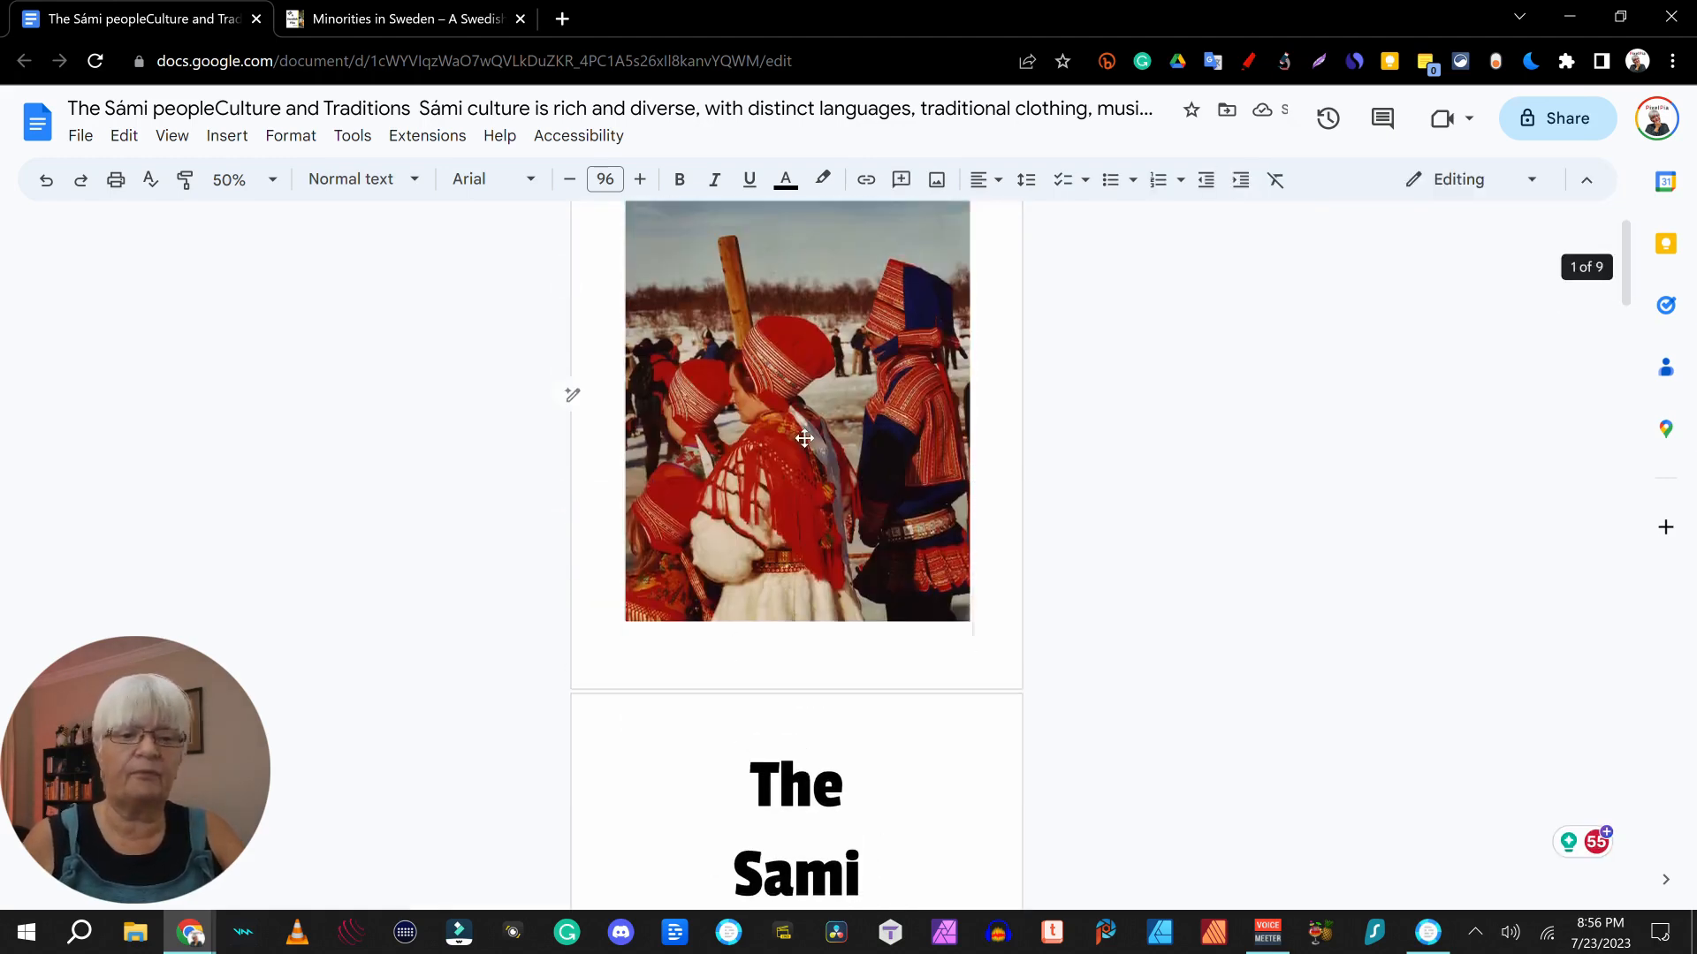
{"action": "left_click", "coordinate": [804, 438]}
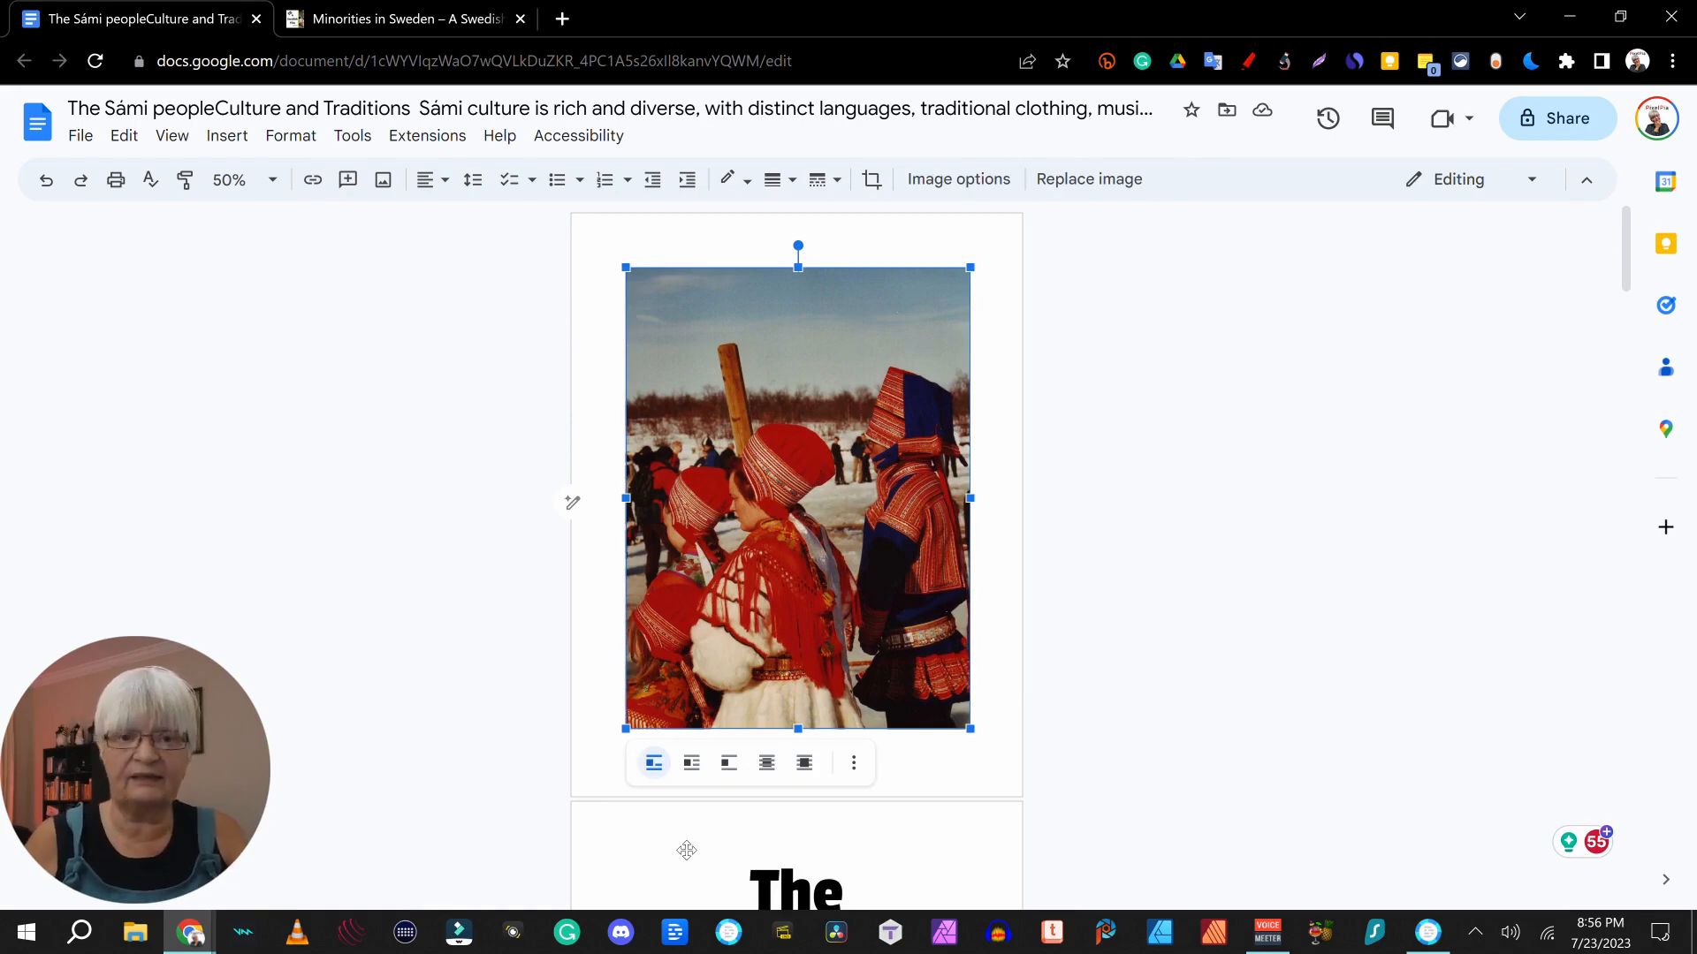
{"action": "left_click", "coordinate": [766, 765]}
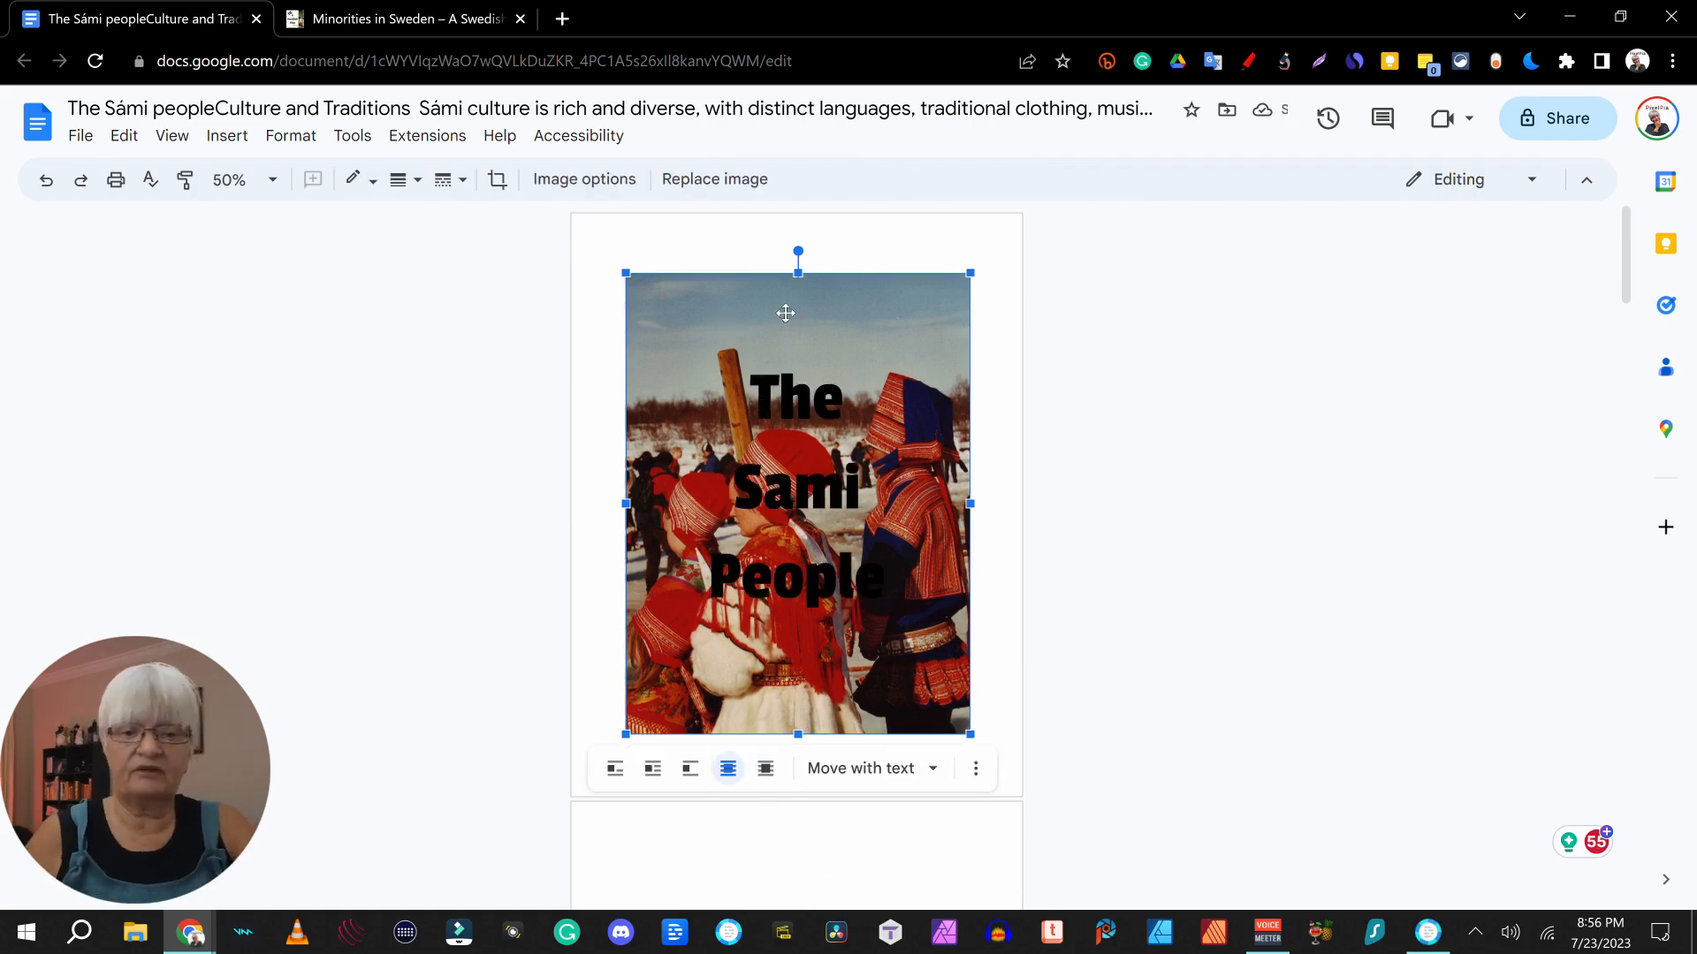
- Fix the cover image's position on the page at X 0 and Y 0 inches from the page's top left
{"action": "left_click", "coordinate": [977, 773]}
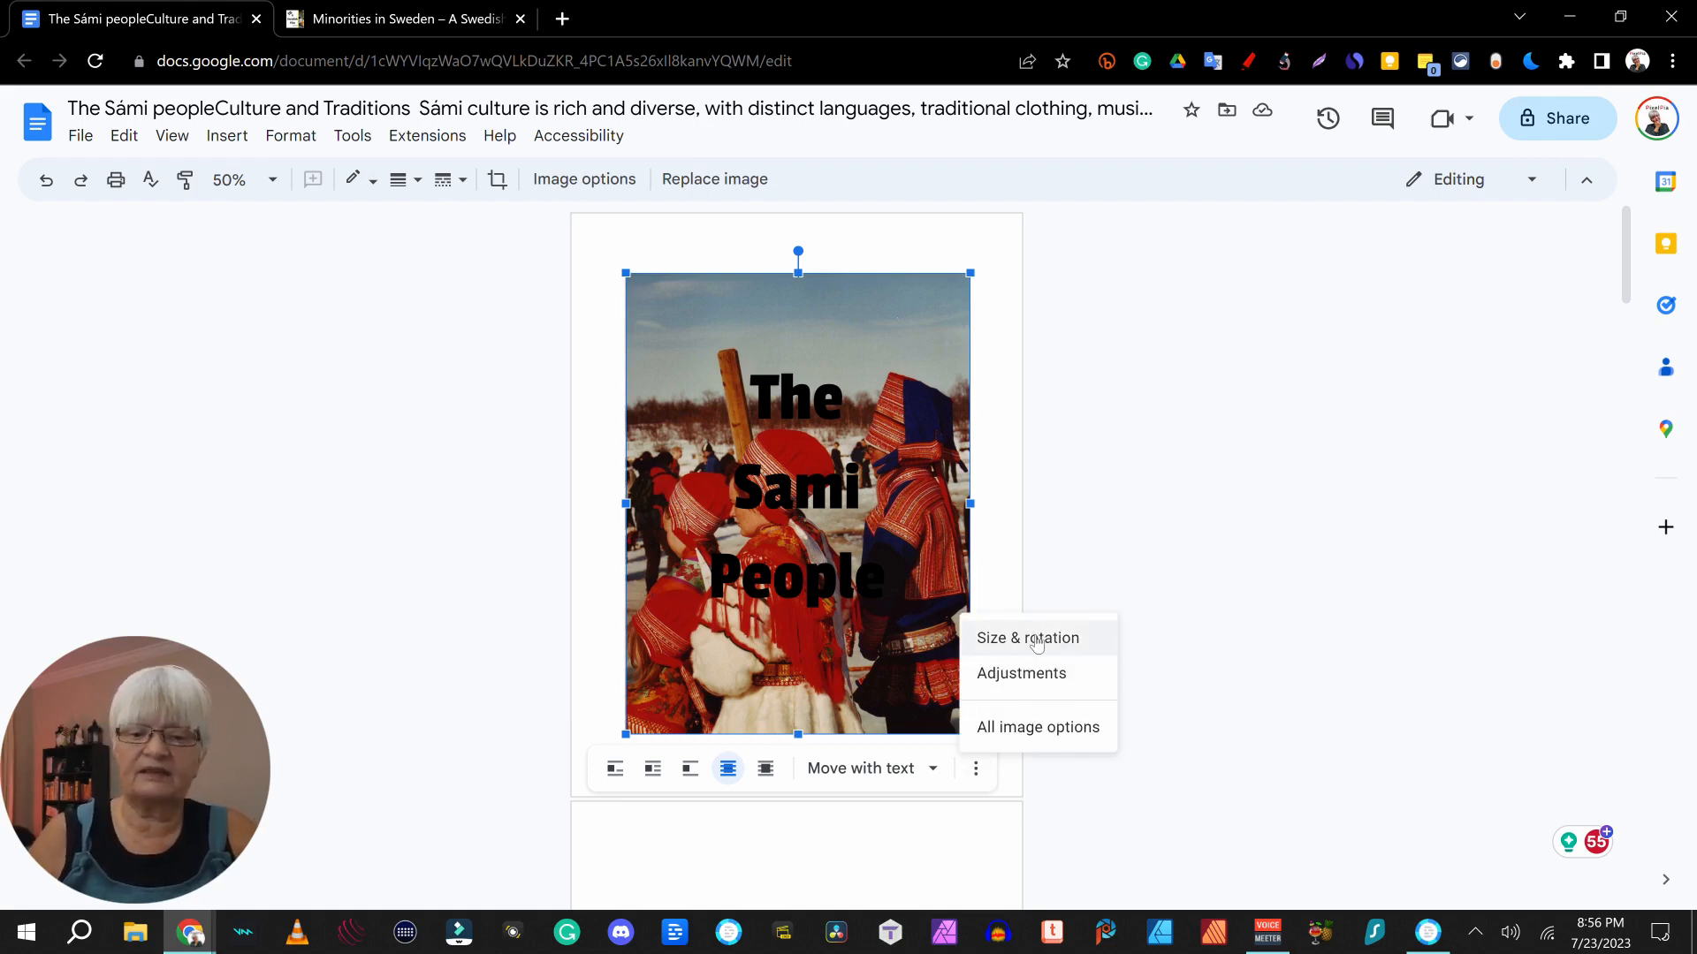
{"action": "left_click", "coordinate": [1045, 680]}
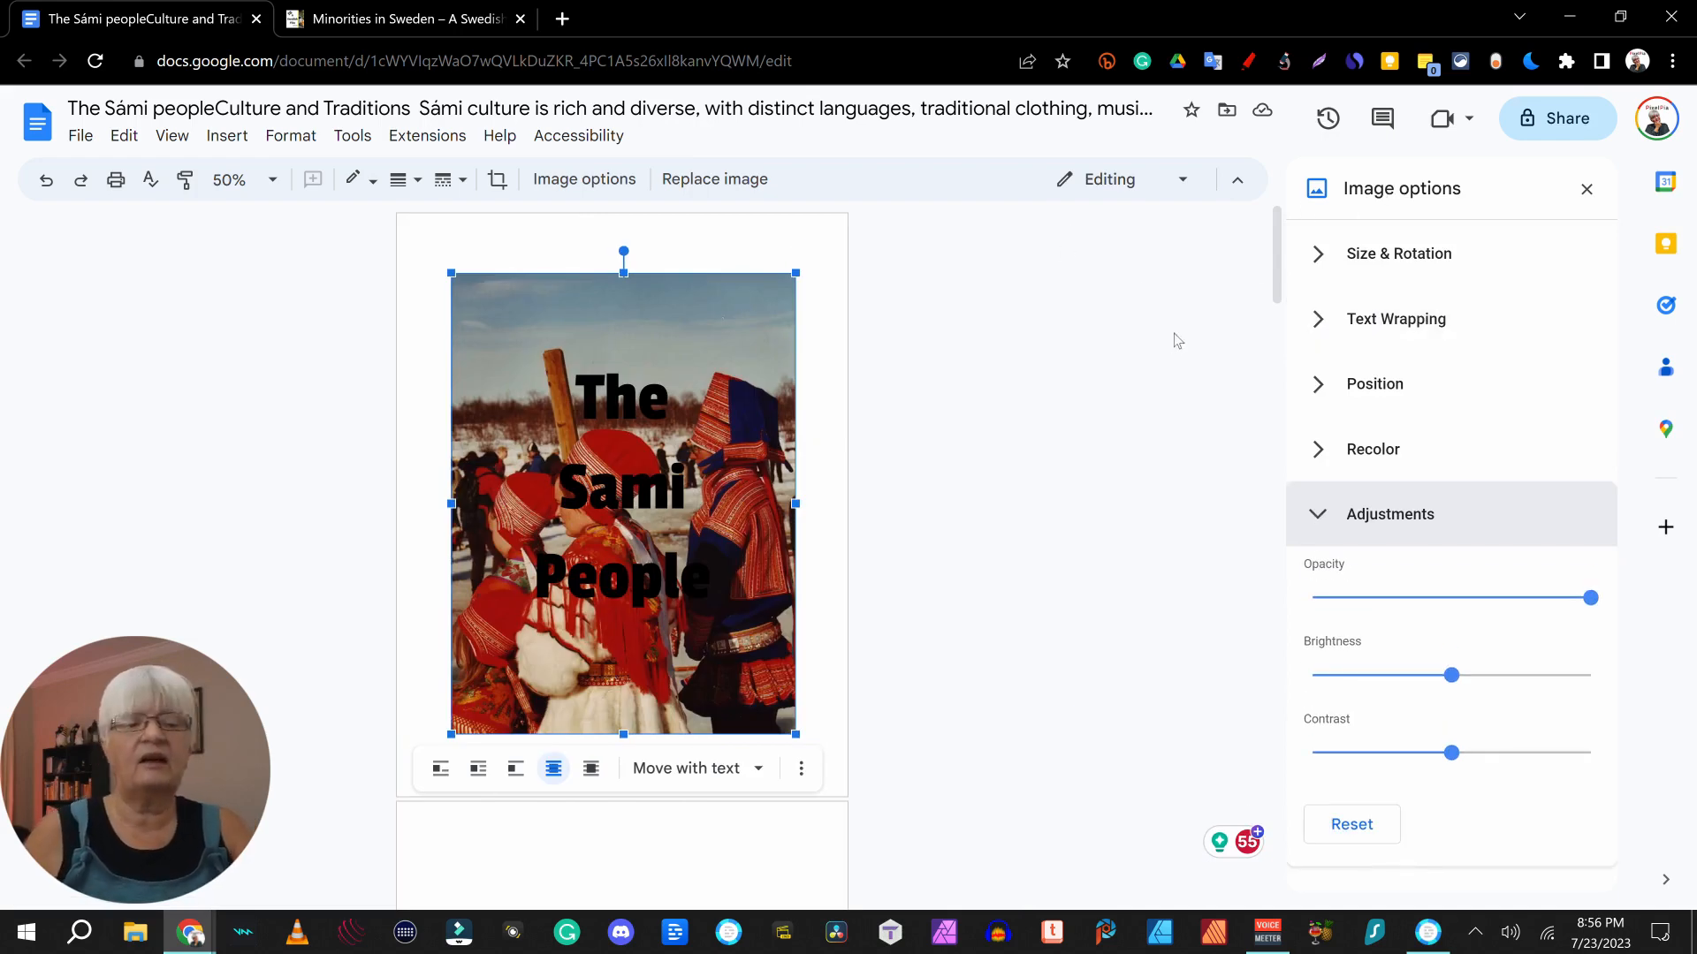
{"action": "left_click", "coordinate": [1476, 256]}
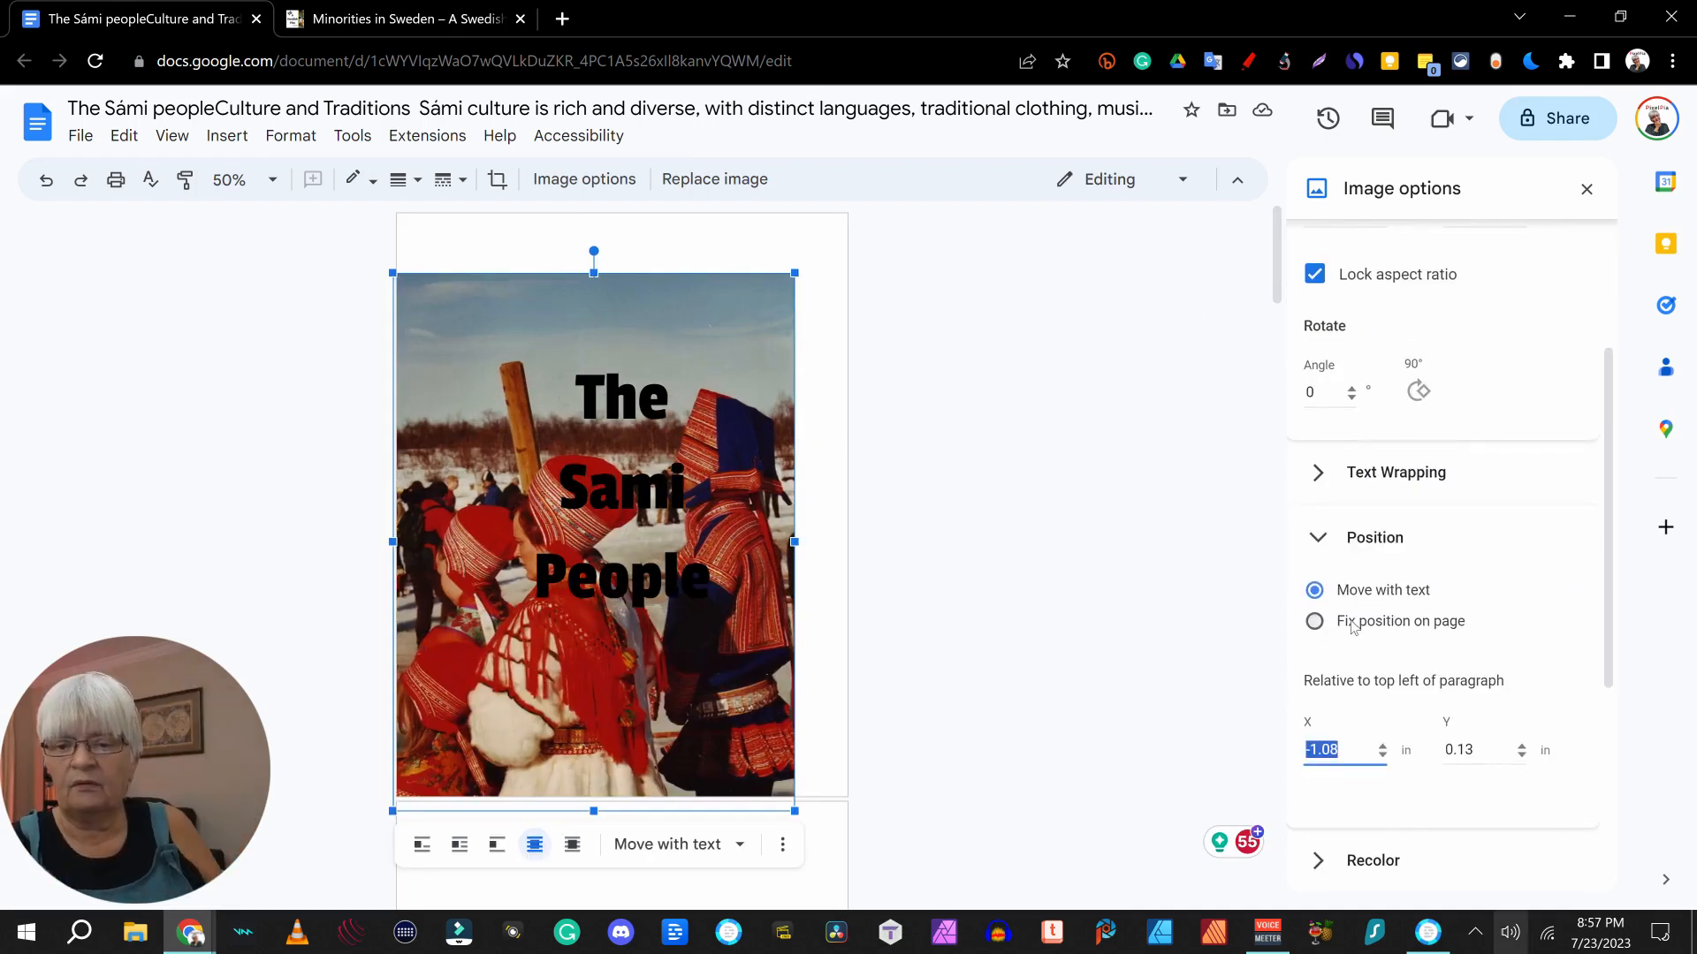
{"action": "left_click", "coordinate": [1314, 621]}
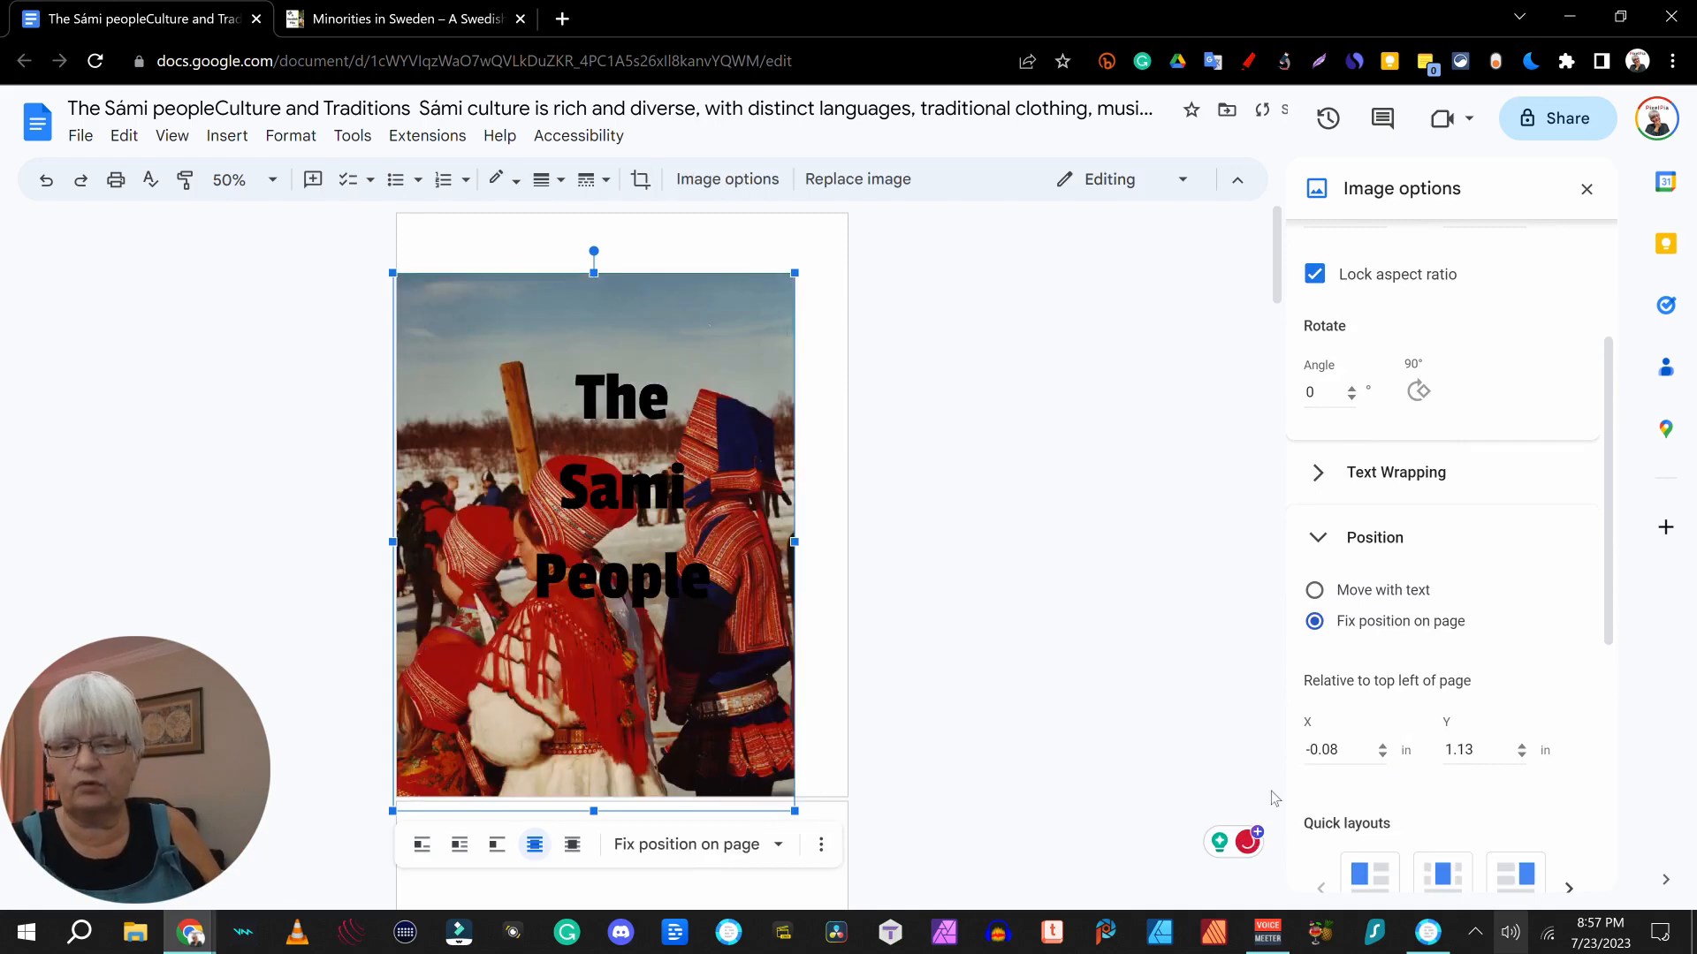
{"action": "left_click", "coordinate": [1344, 761]}
{"action": "type", "text": "0"}
{"action": "key", "text": "Tab"}
{"action": "type", "text": "0"}
{"action": "key", "text": "Tab"}
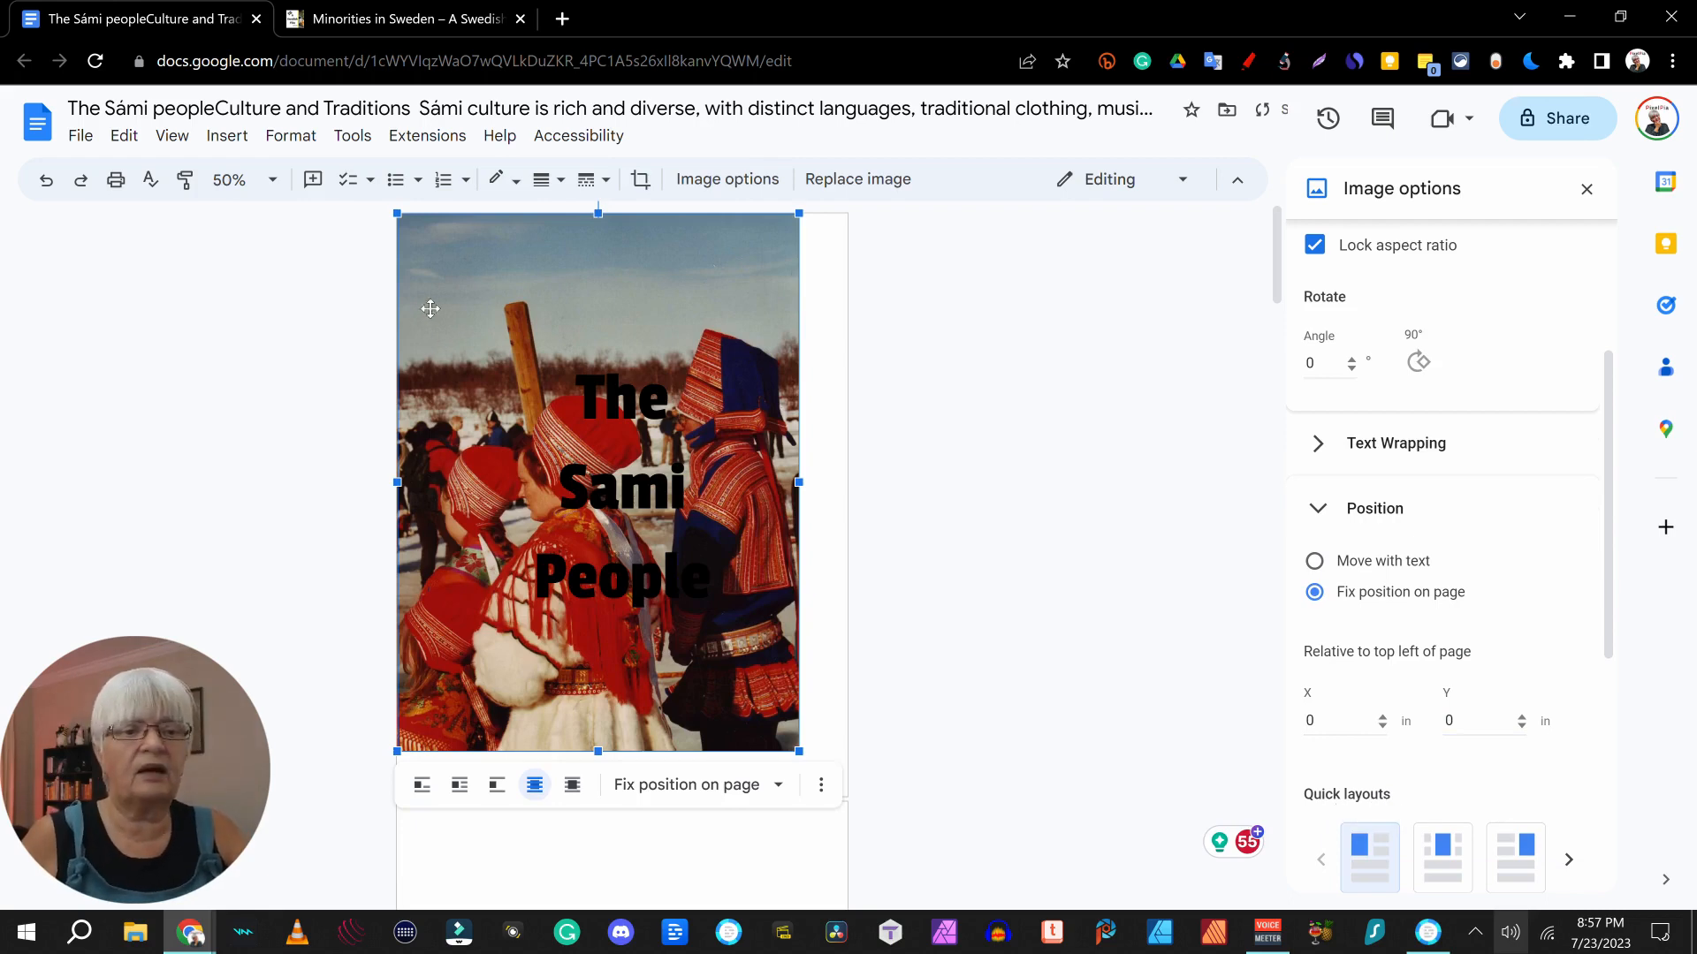
- Nudge the cover image against the top edge of the page and stretch it to cover the whole page
{"action": "mouse_move", "coordinate": [430, 251]}
{"action": "left_mouse_down"}
{"action": "mouse_move", "coordinate": [416, 247]}
{"action": "mouse_move", "coordinate": [442, 249]}
{"action": "left_mouse_up"}
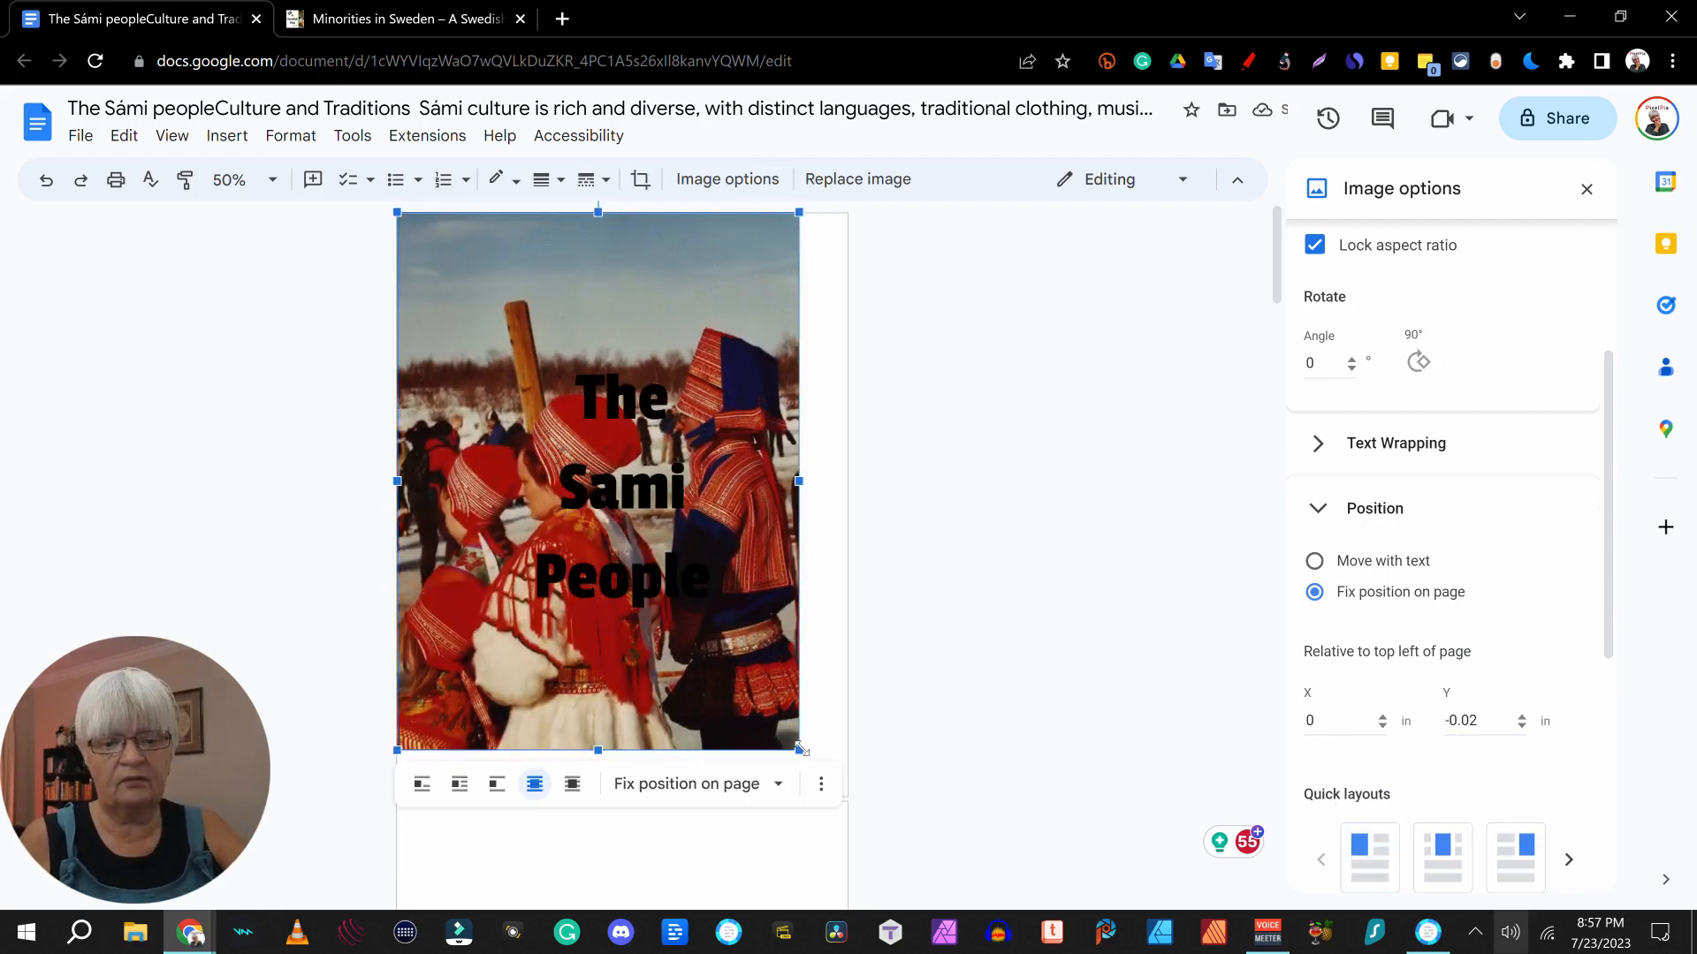
{"action": "left_click_drag", "start_coordinate": [798, 749], "coordinate": [844, 776]}
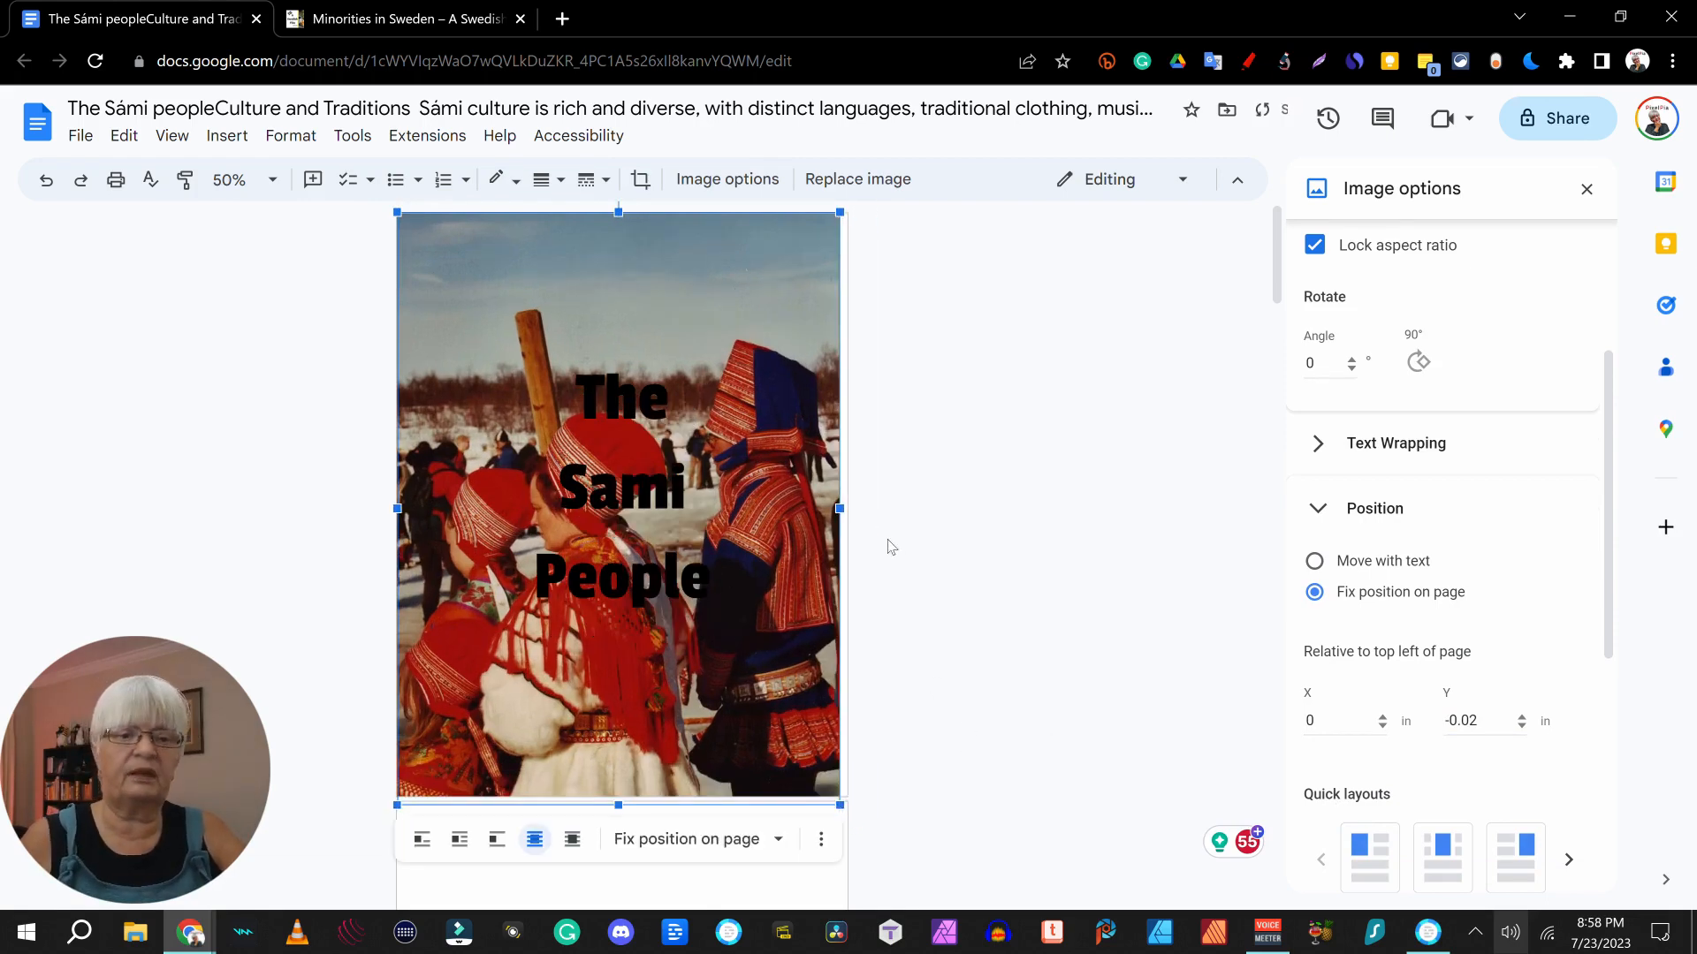
{"action": "left_click_drag", "start_coordinate": [838, 509], "coordinate": [852, 510]}
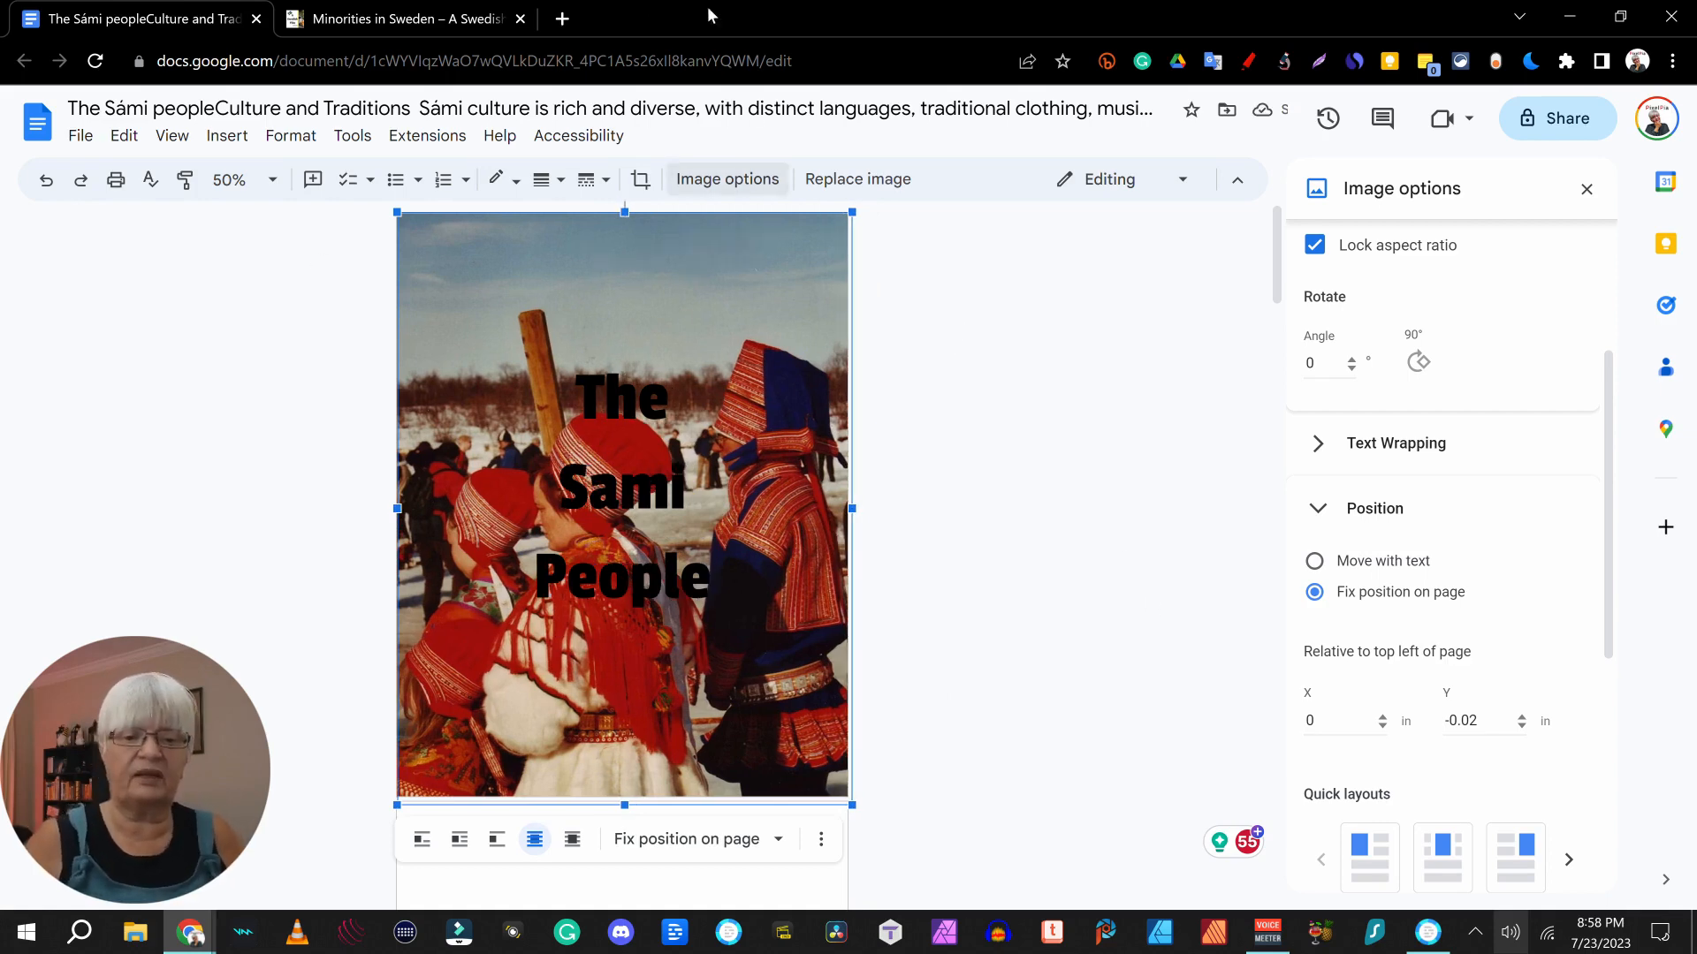
- Lower the cover image's opacity to about a quarter so that the title stands out, and deselect the image
{"action": "scroll", "coordinate": [1572, 459], "scroll_direction": "down", "scroll_amount": 5}
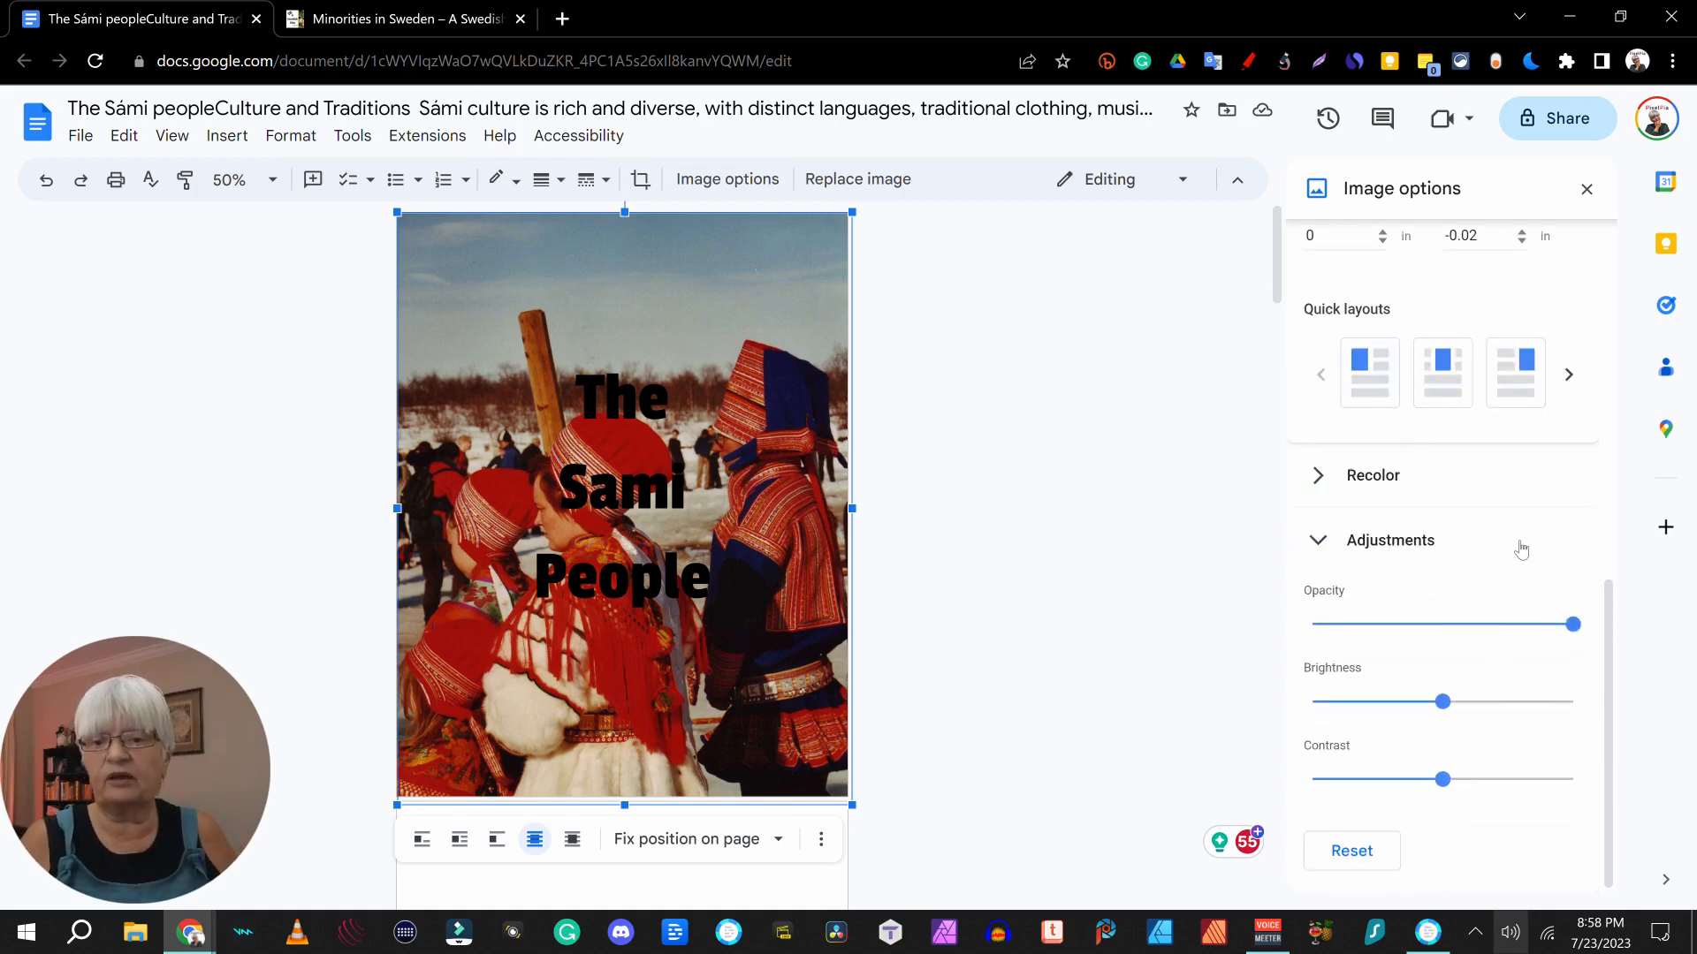
{"action": "left_click_drag", "start_coordinate": [1574, 634], "coordinate": [1376, 654]}
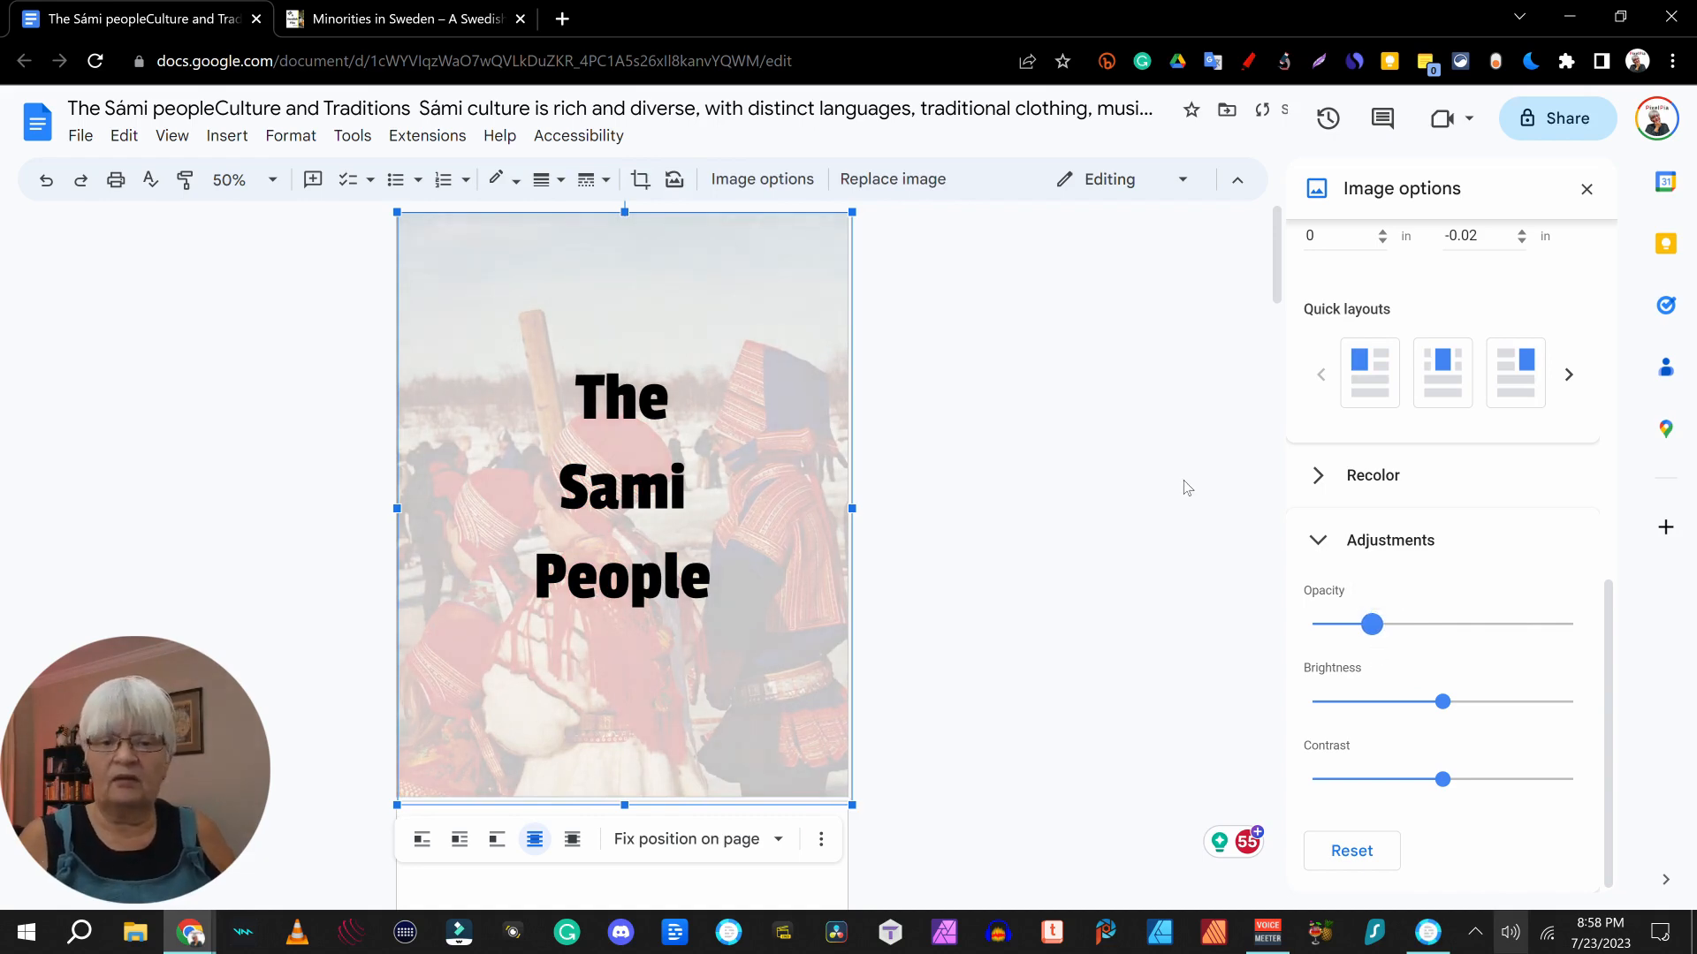
{"action": "left_click", "coordinate": [1209, 497]}
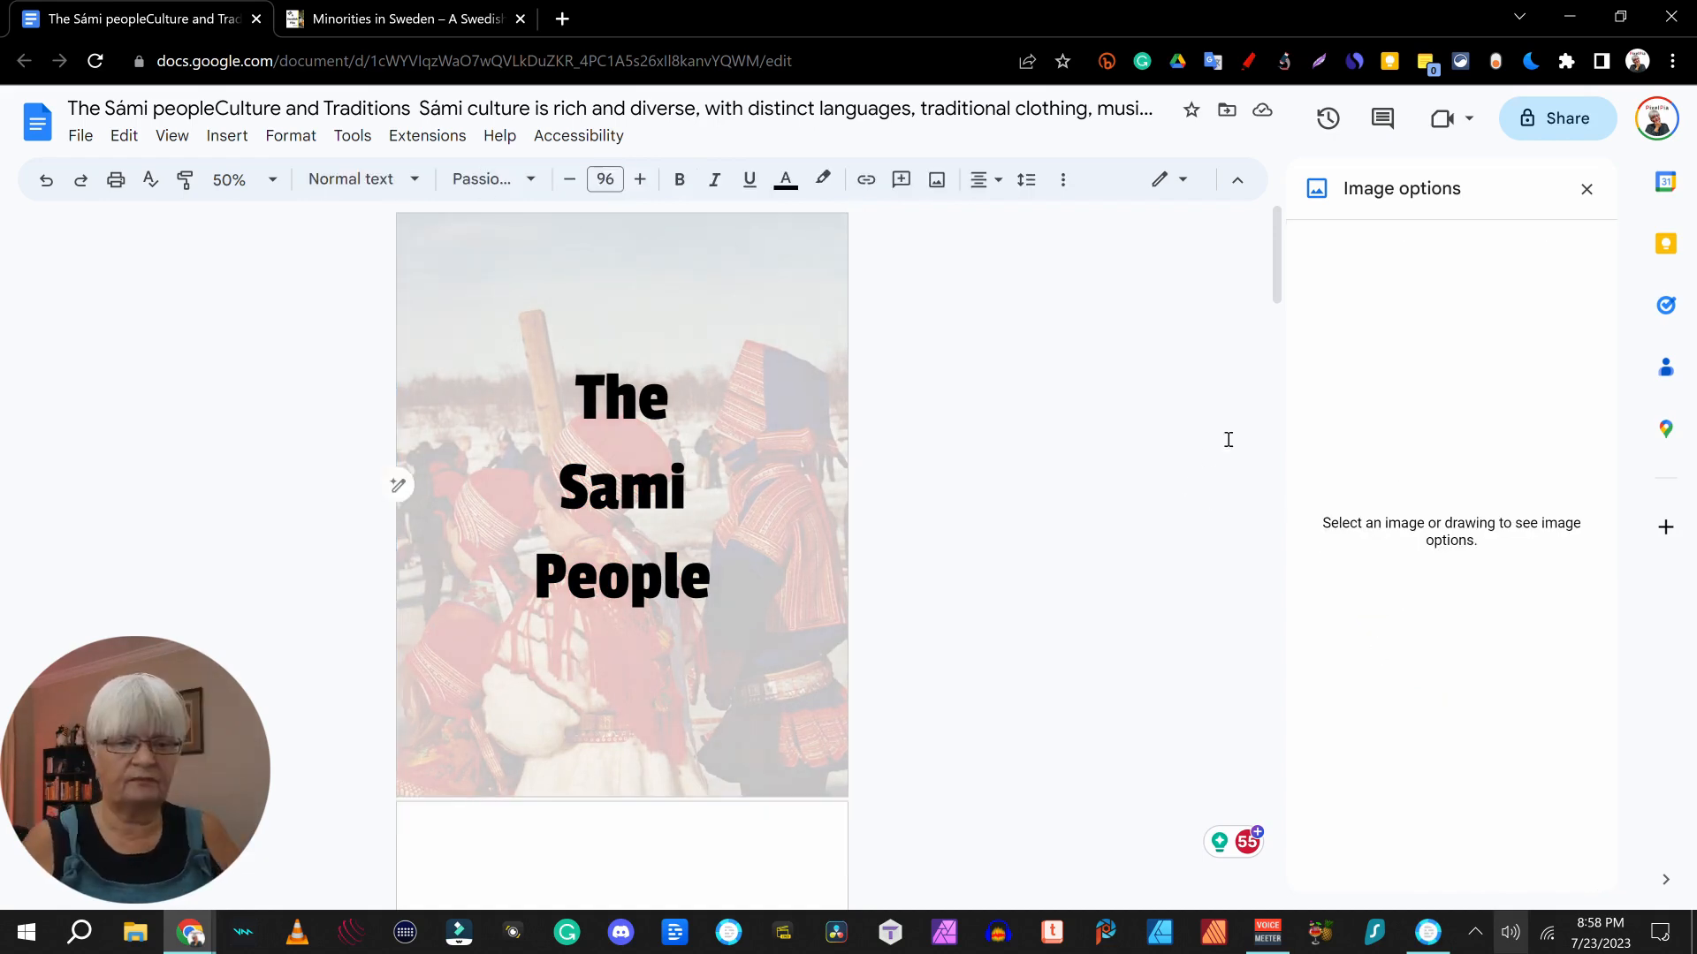
- Set the document zoom to 100% for working on the report text after the cover page
{"action": "scroll", "coordinate": [1208, 465], "scroll_direction": "down", "scroll_amount": 5}
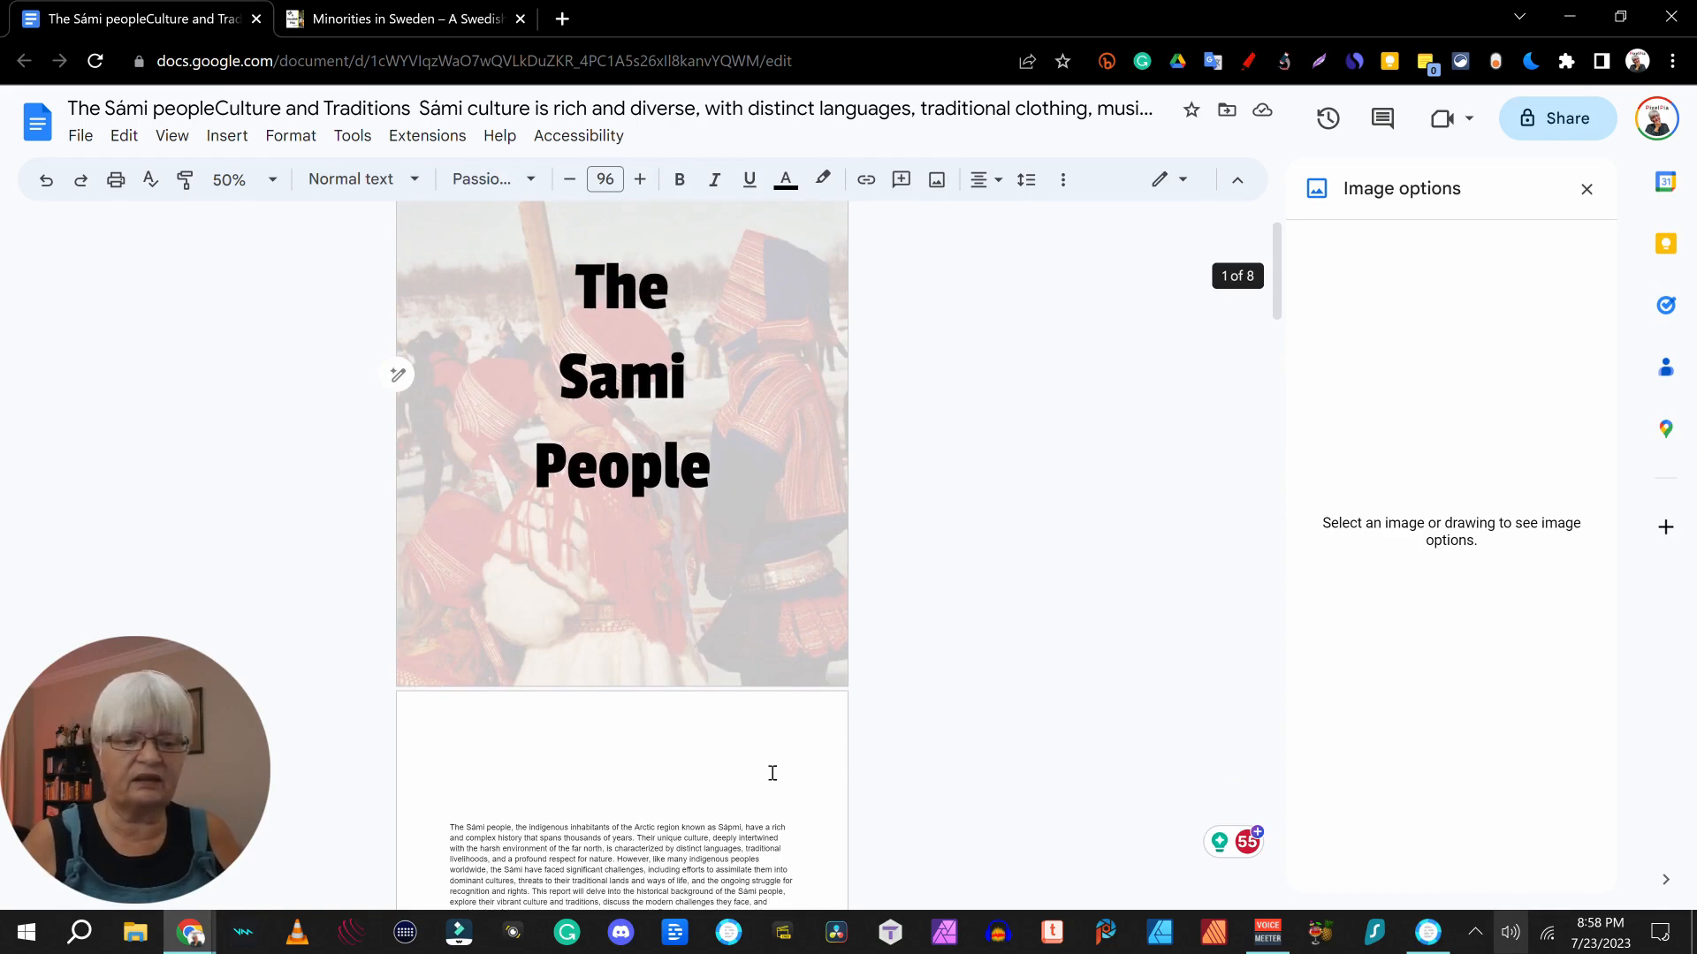
{"action": "scroll", "coordinate": [925, 652], "scroll_direction": "down", "scroll_amount": 2}
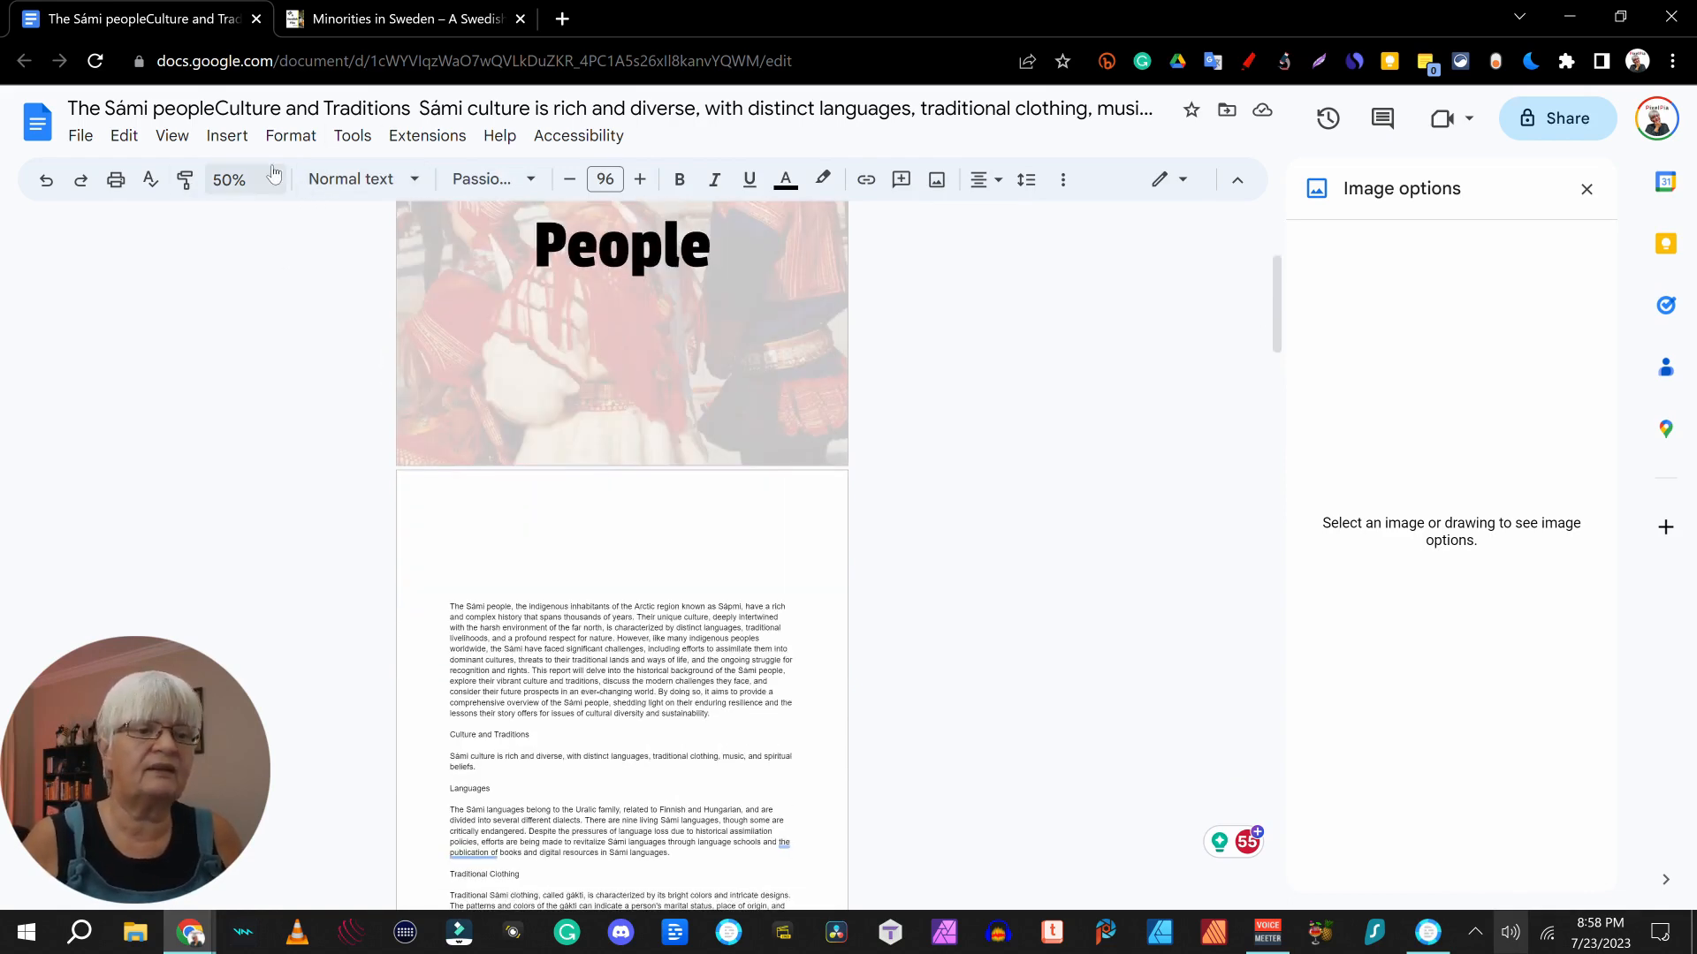
{"action": "left_click", "coordinate": [239, 180]}
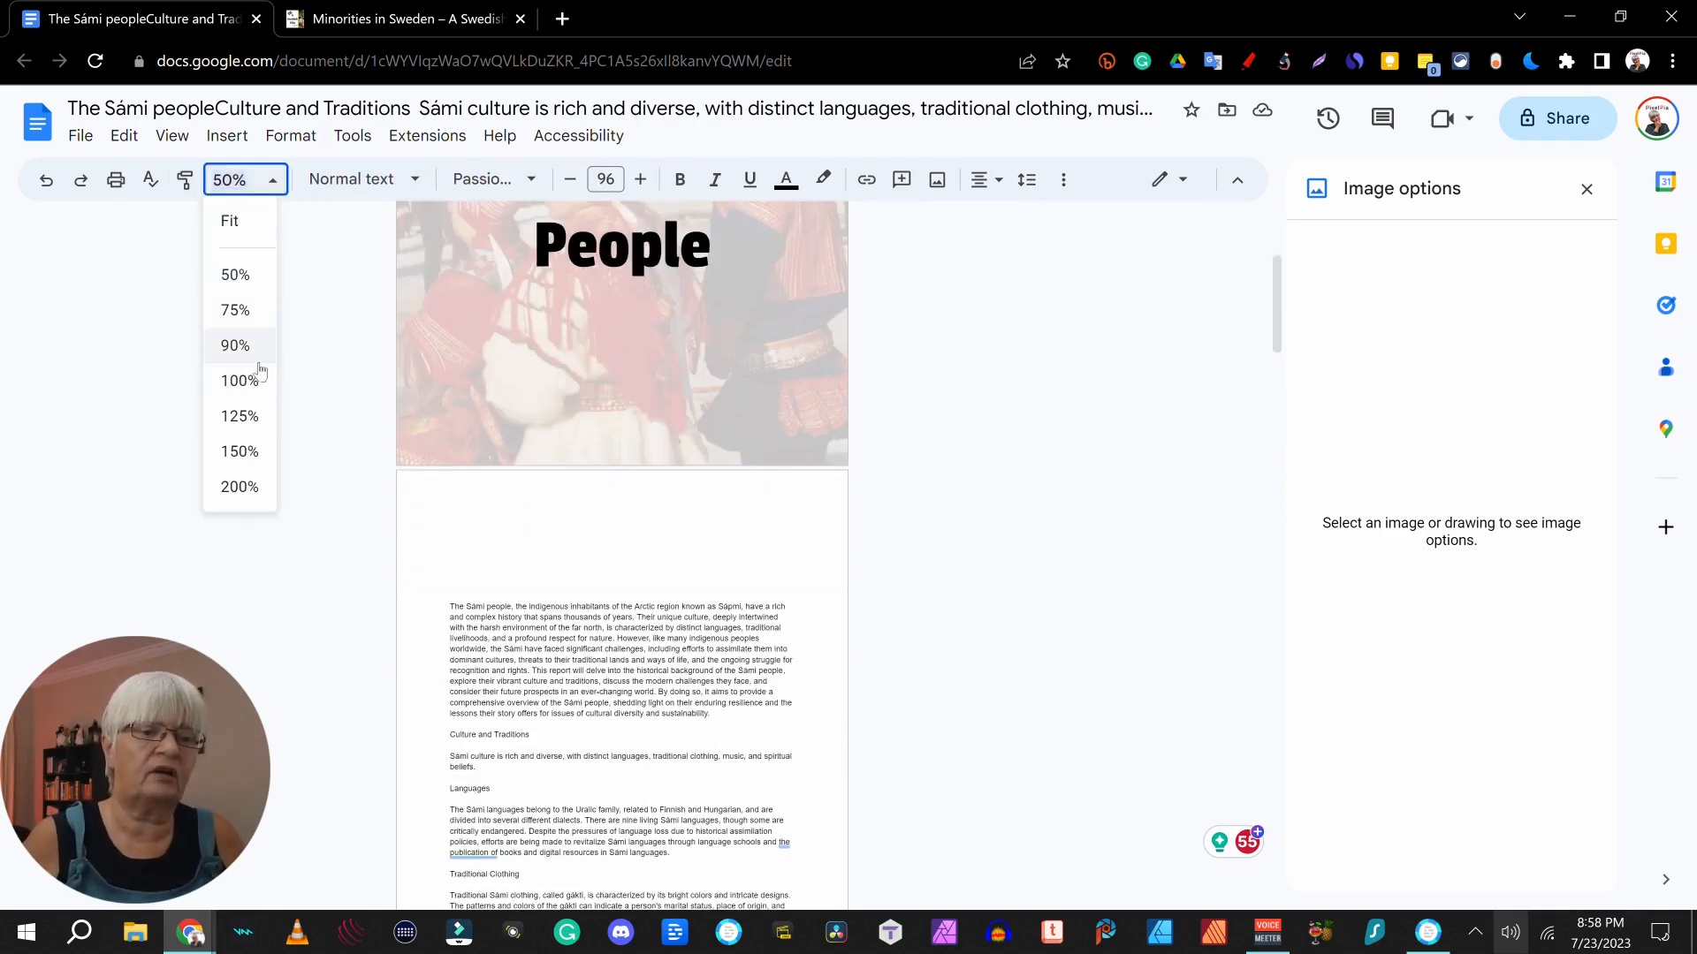
{"action": "left_click", "coordinate": [235, 380]}
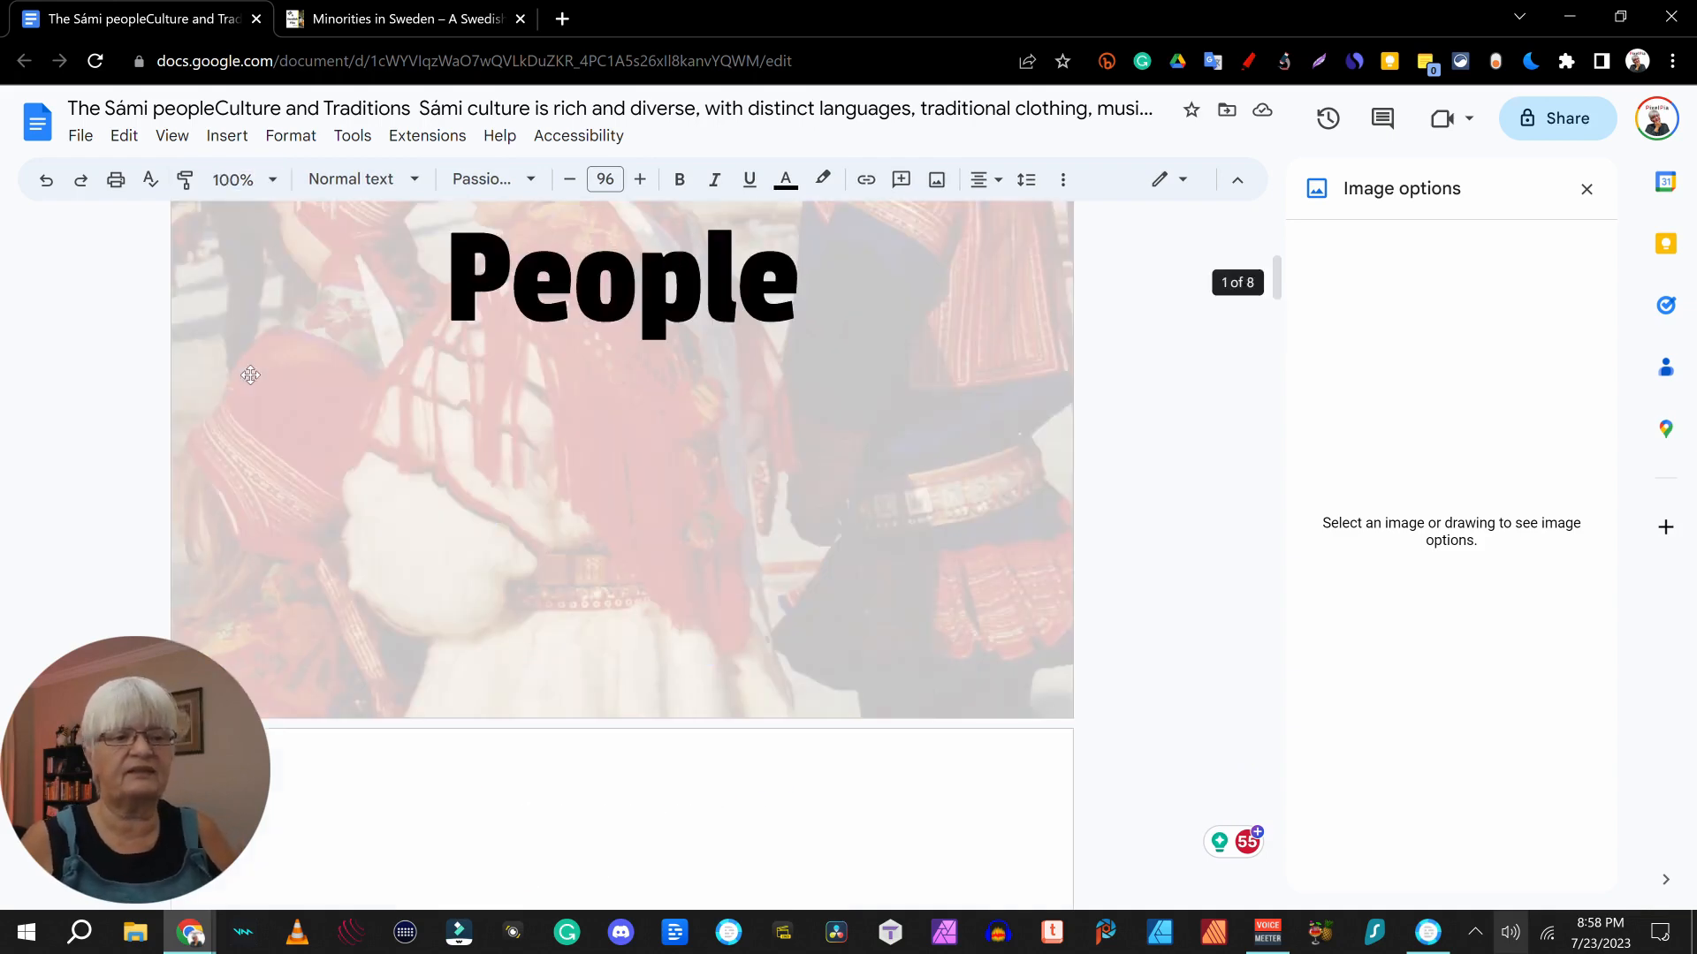
- Try Heading 1 on the line "The Sami People" above the introduction, and apply the Title style to it instead
{"action": "scroll", "coordinate": [433, 353], "scroll_direction": "down", "scroll_amount": 5}
{"action": "left_click", "coordinate": [245, 279]}
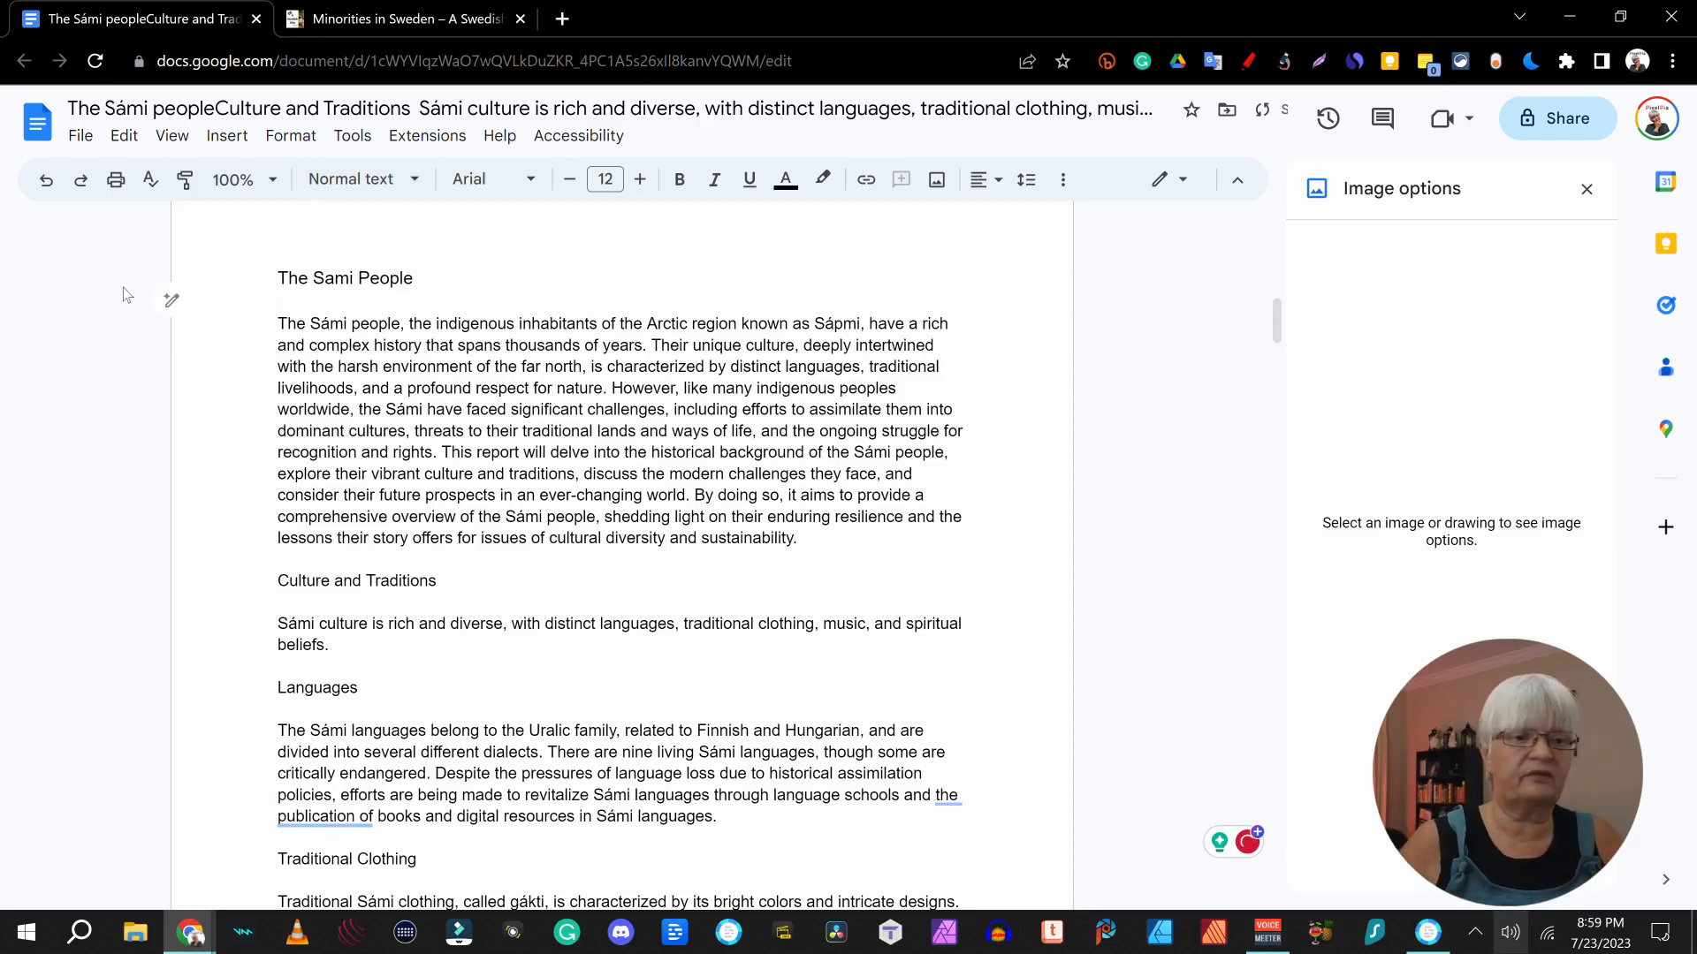
{"action": "triple_click", "coordinate": [390, 284]}
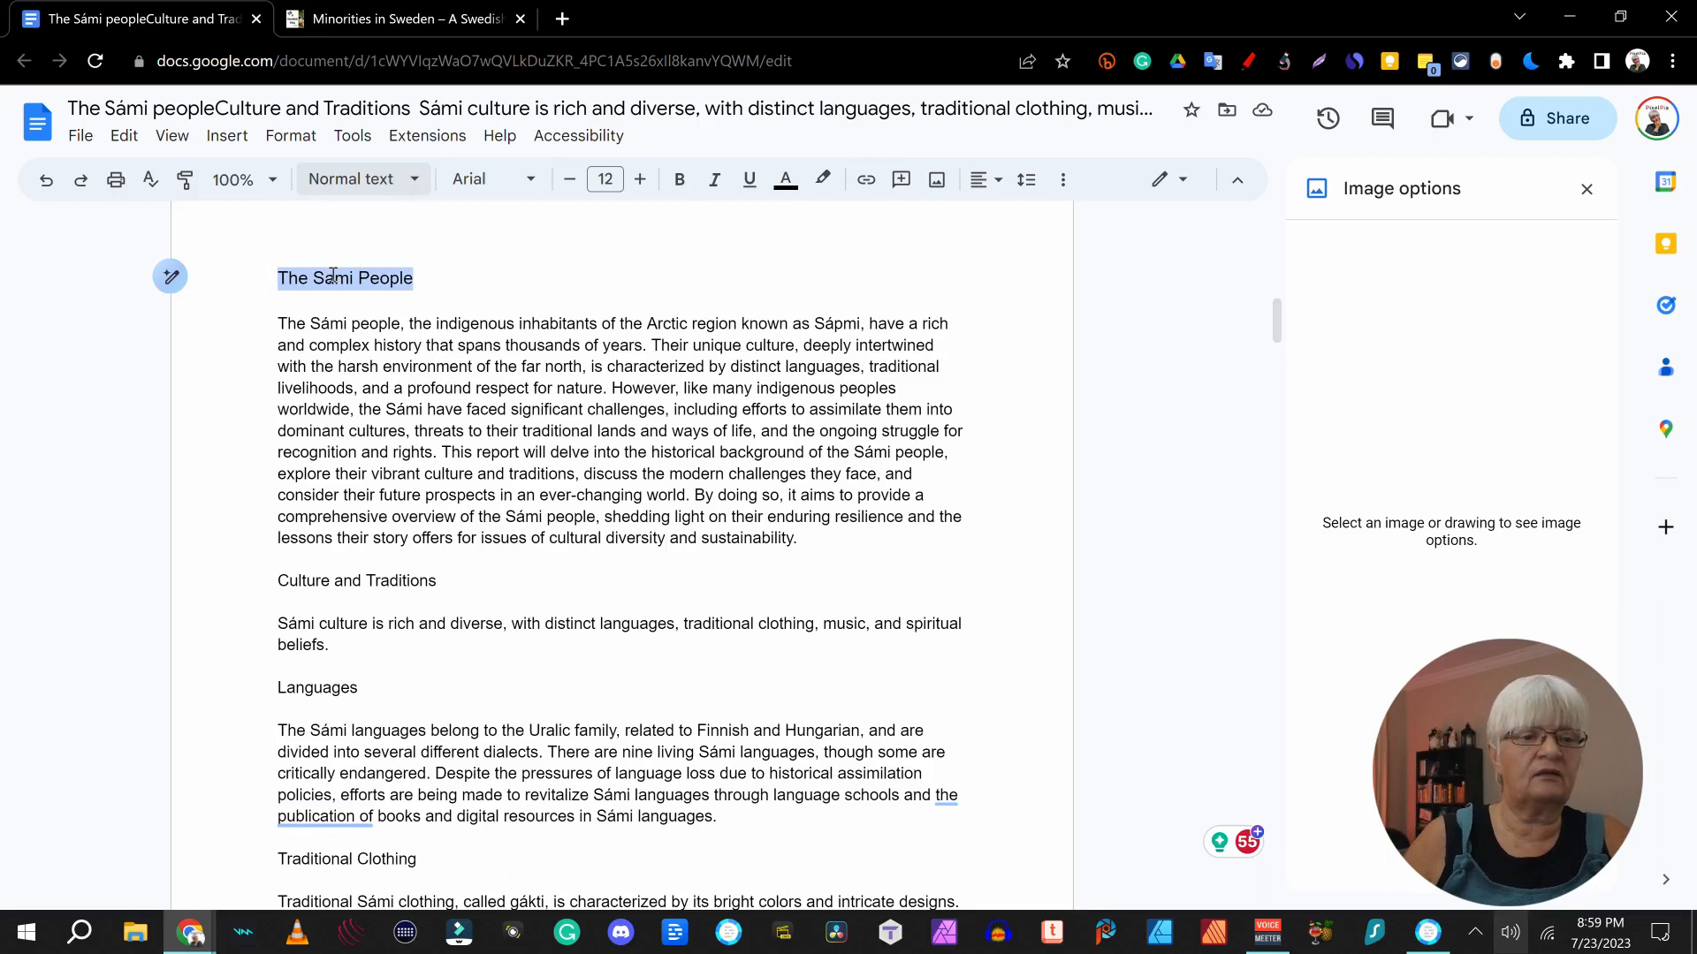
{"action": "left_click", "coordinate": [414, 181]}
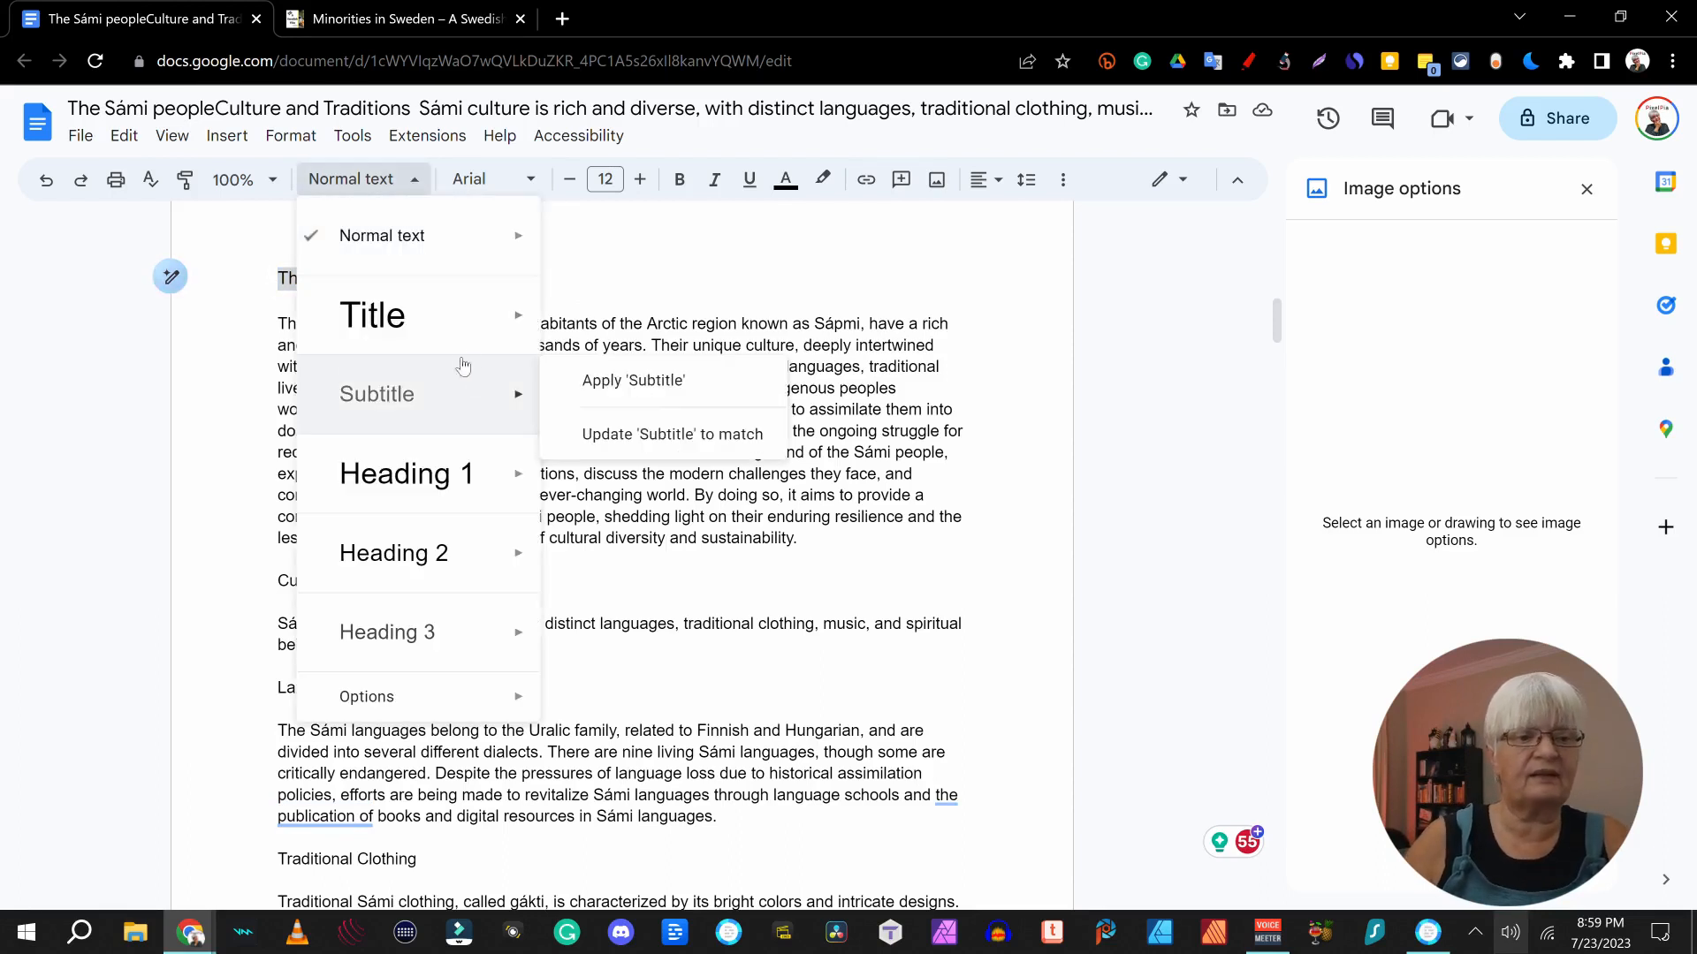
{"action": "mouse_move", "coordinate": [455, 488]}
{"action": "left_click", "coordinate": [455, 489]}
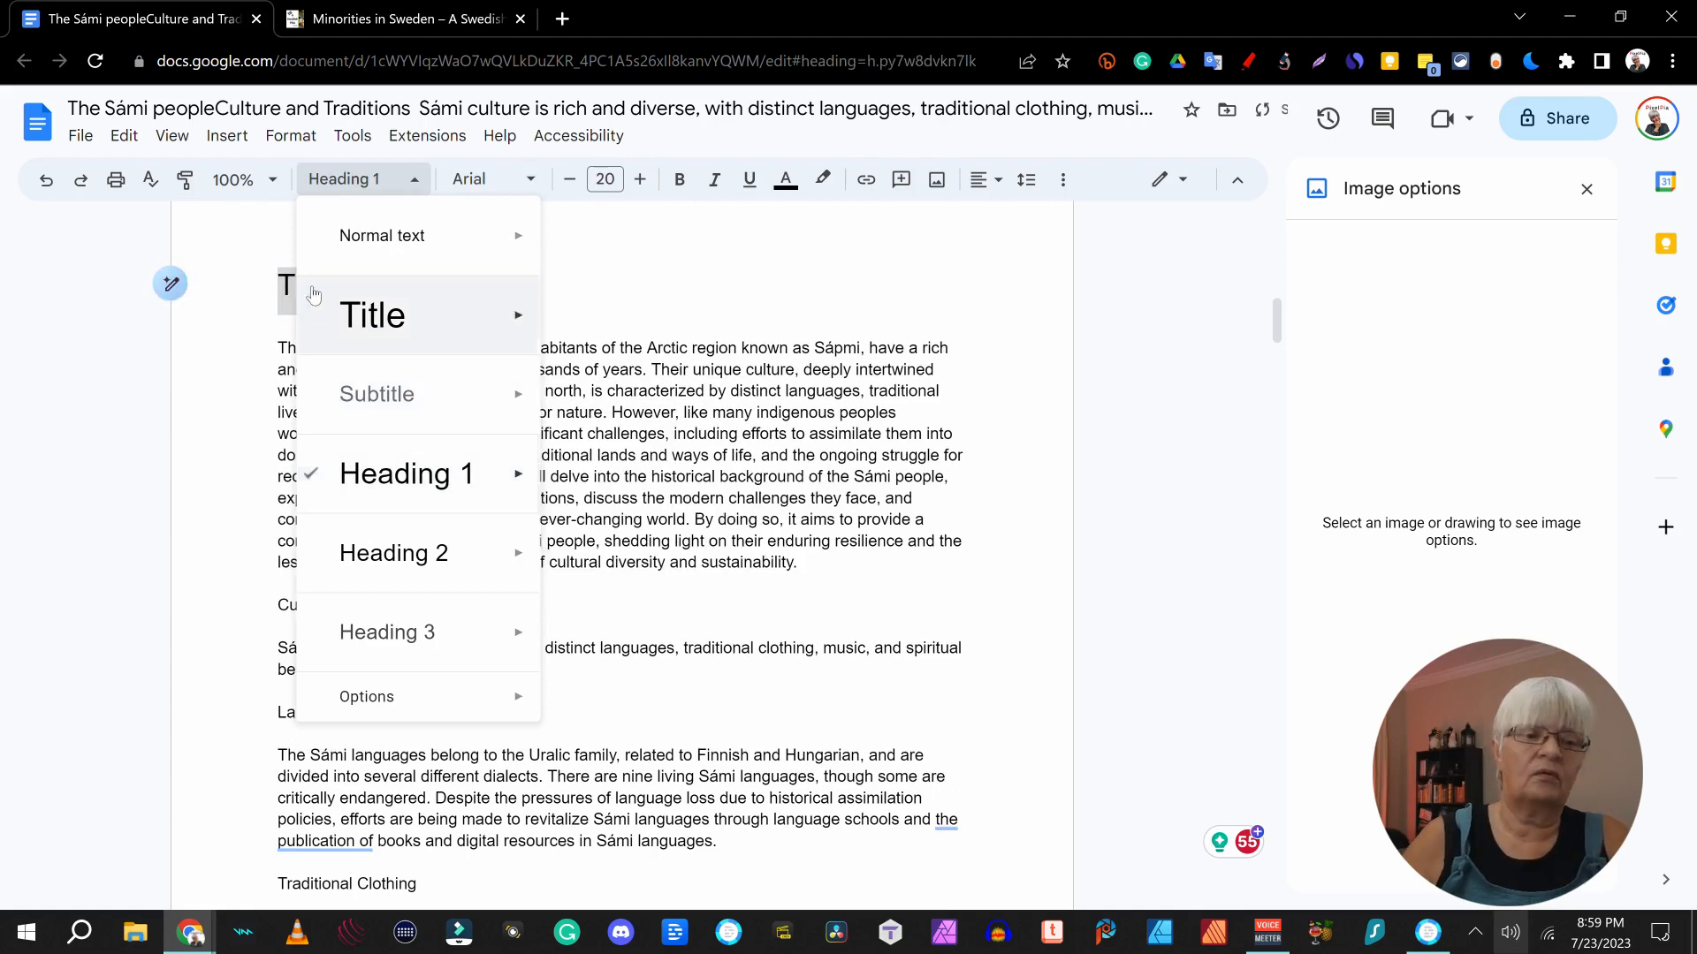
{"action": "left_click", "coordinate": [394, 316]}
{"action": "left_click_drag", "start_coordinate": [452, 503], "coordinate": [227, 502]}
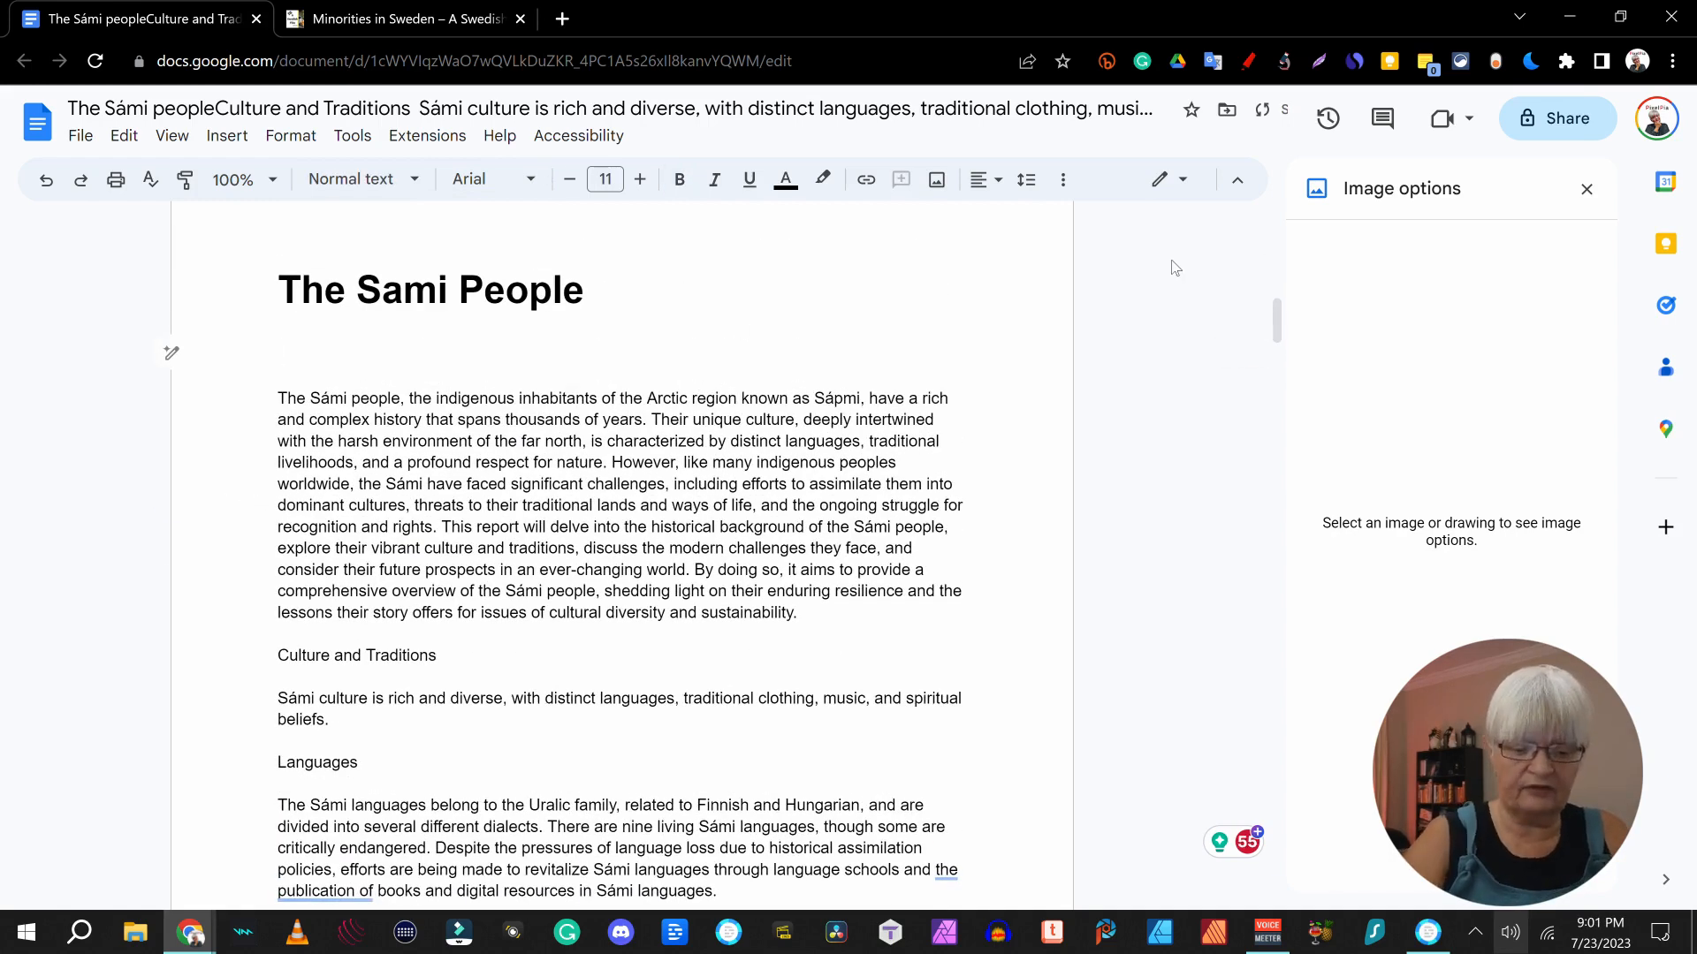
- Add the line "Culture" below the "The Sami People" title and format it as Heading 1
{"action": "type", "text": "Culture"}
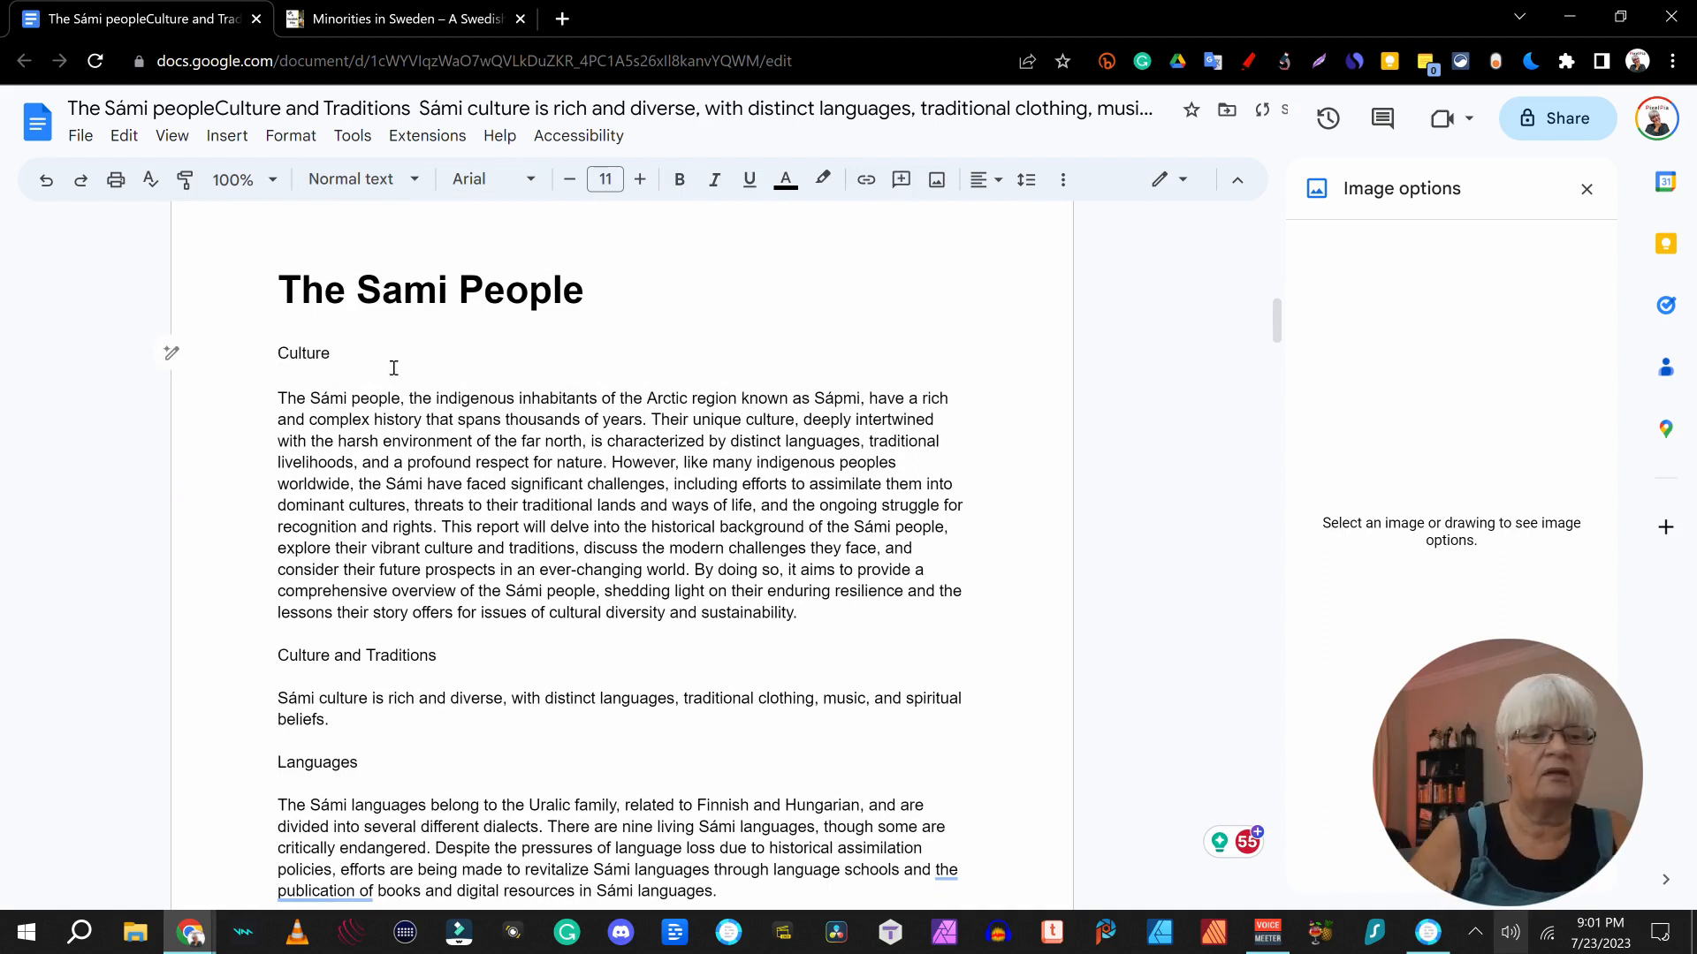
{"action": "double_click", "coordinate": [280, 352]}
{"action": "key", "text": "ctrl+alt+1"}
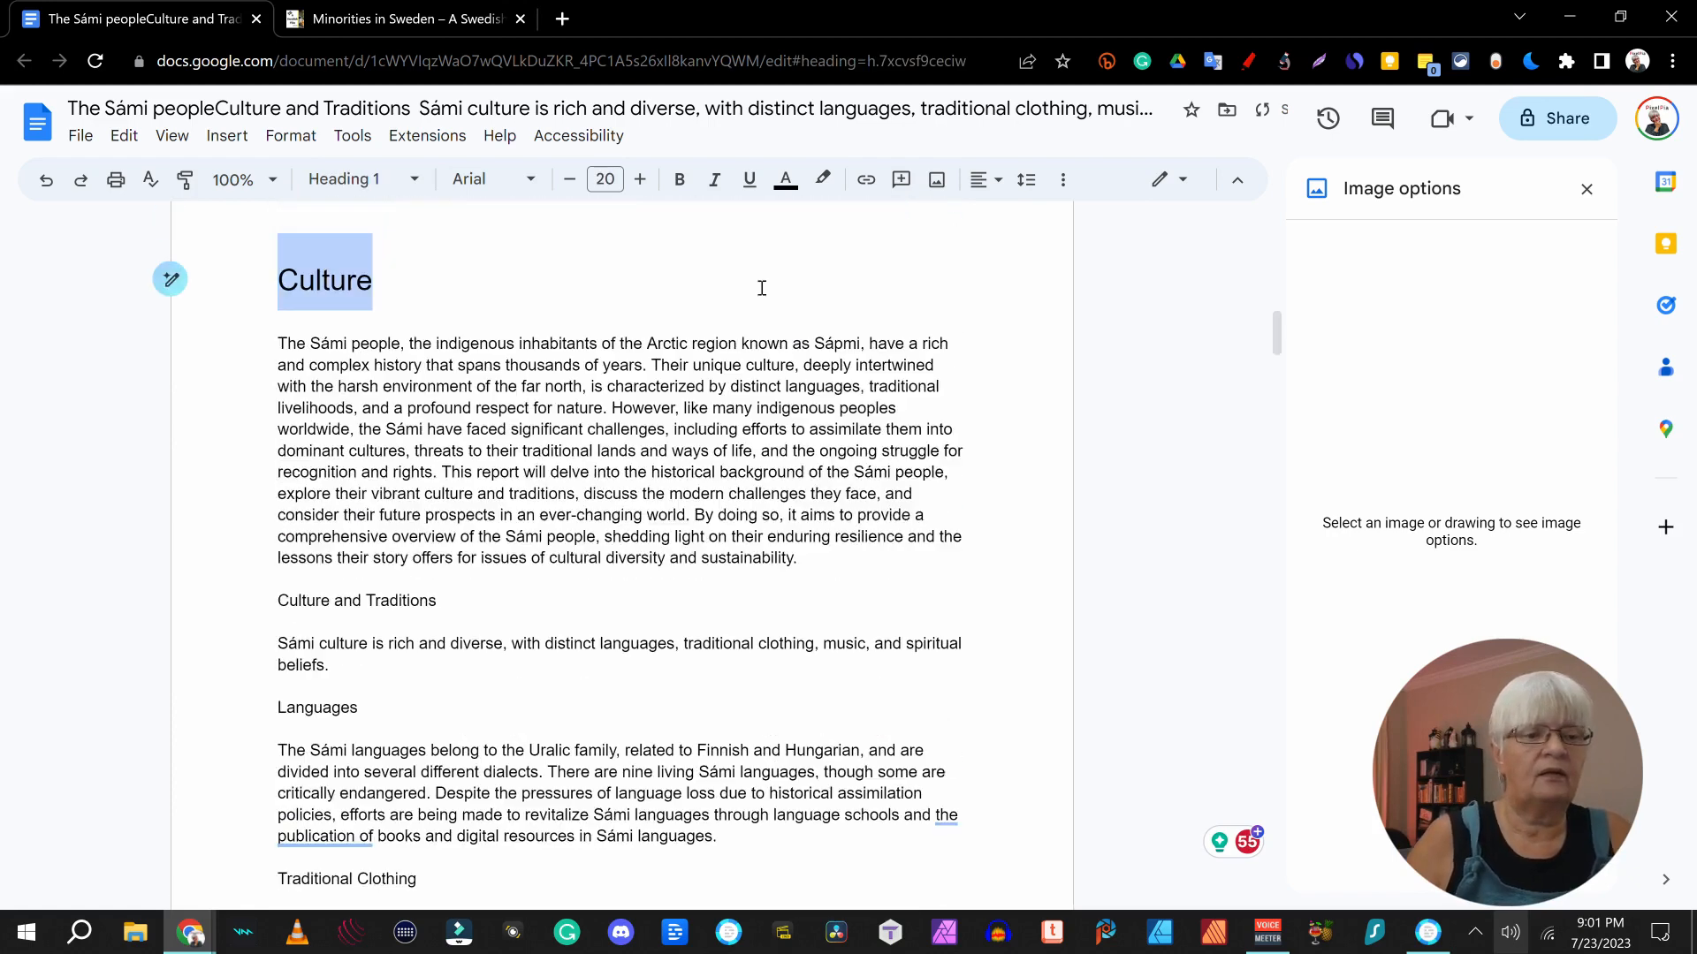
- Apply the Heading 1 style to the "Culture and Traditions" line
{"action": "scroll", "coordinate": [715, 541], "scroll_direction": "down", "scroll_amount": 1}
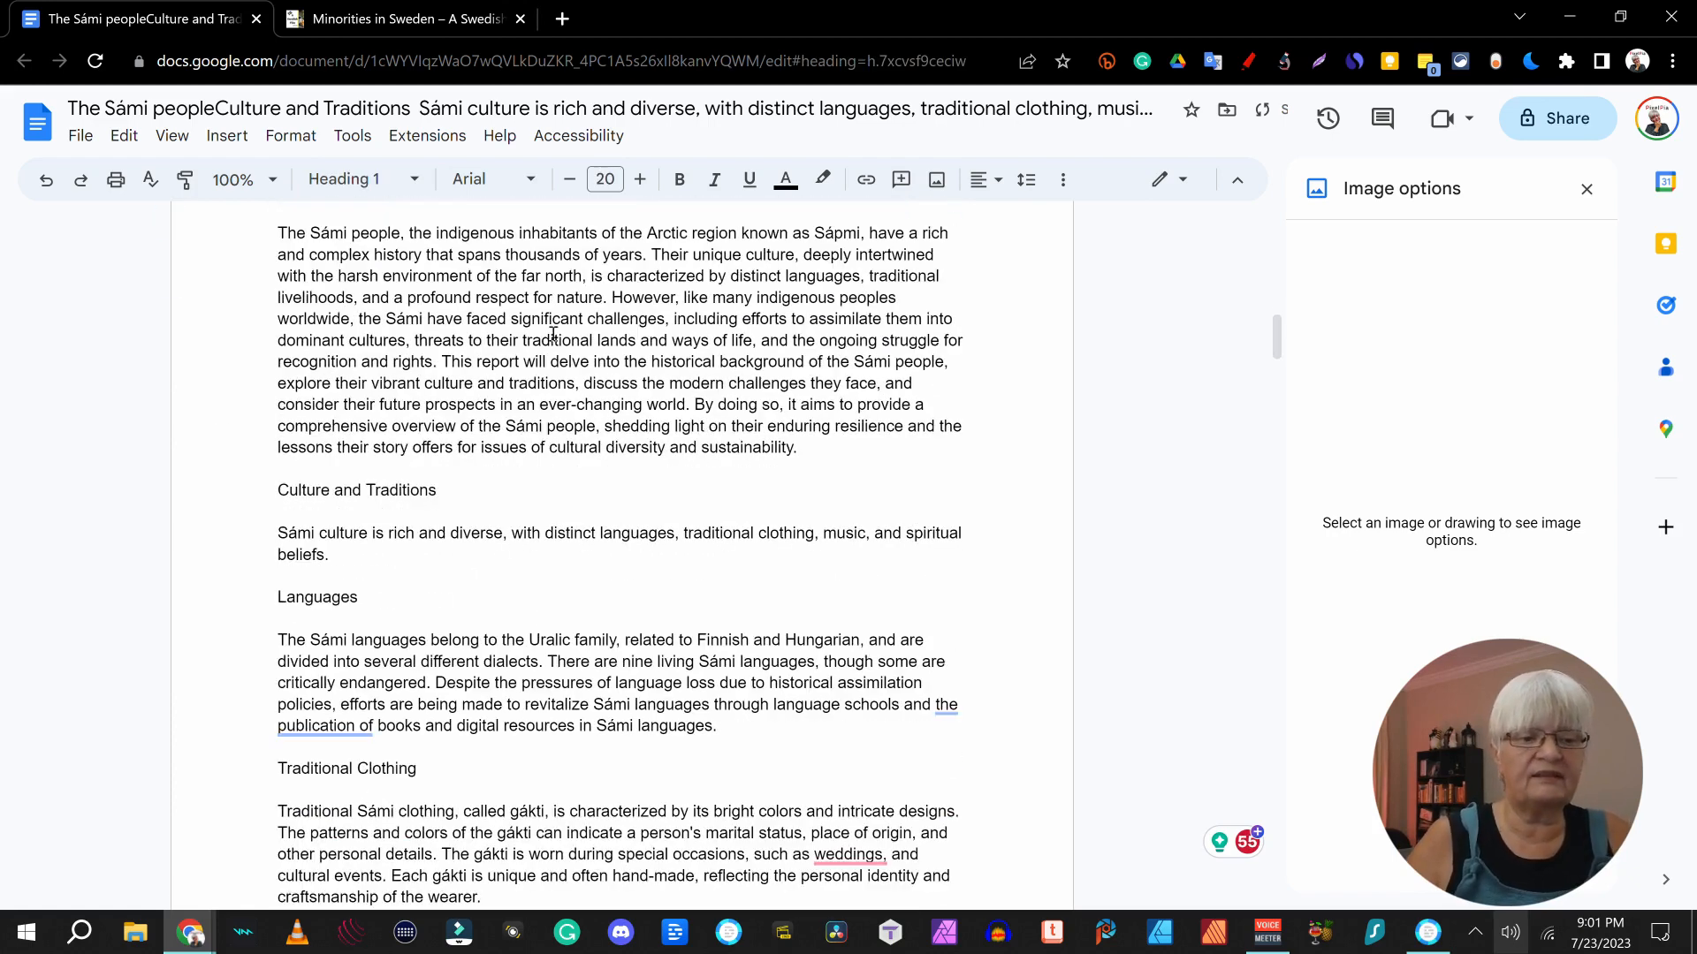
{"action": "scroll", "coordinate": [549, 345], "scroll_direction": "up", "scroll_amount": 1}
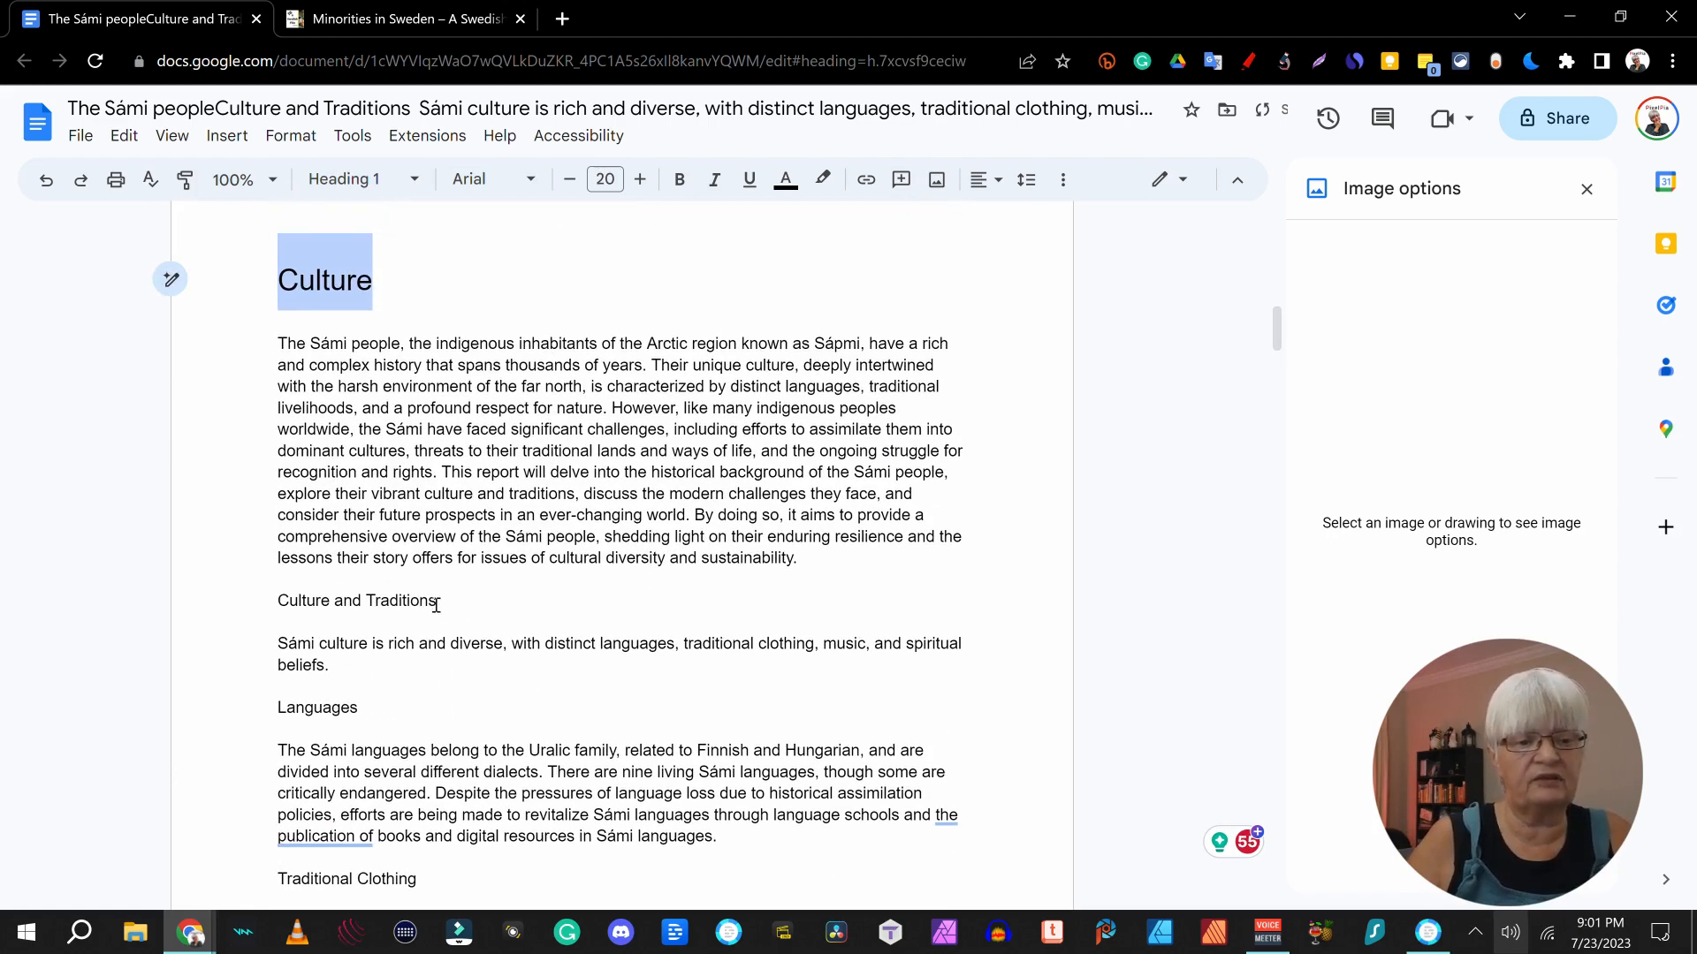
{"action": "scroll", "coordinate": [436, 606], "scroll_direction": "down", "scroll_amount": 3}
{"action": "left_click_drag", "start_coordinate": [437, 281], "coordinate": [275, 281]}
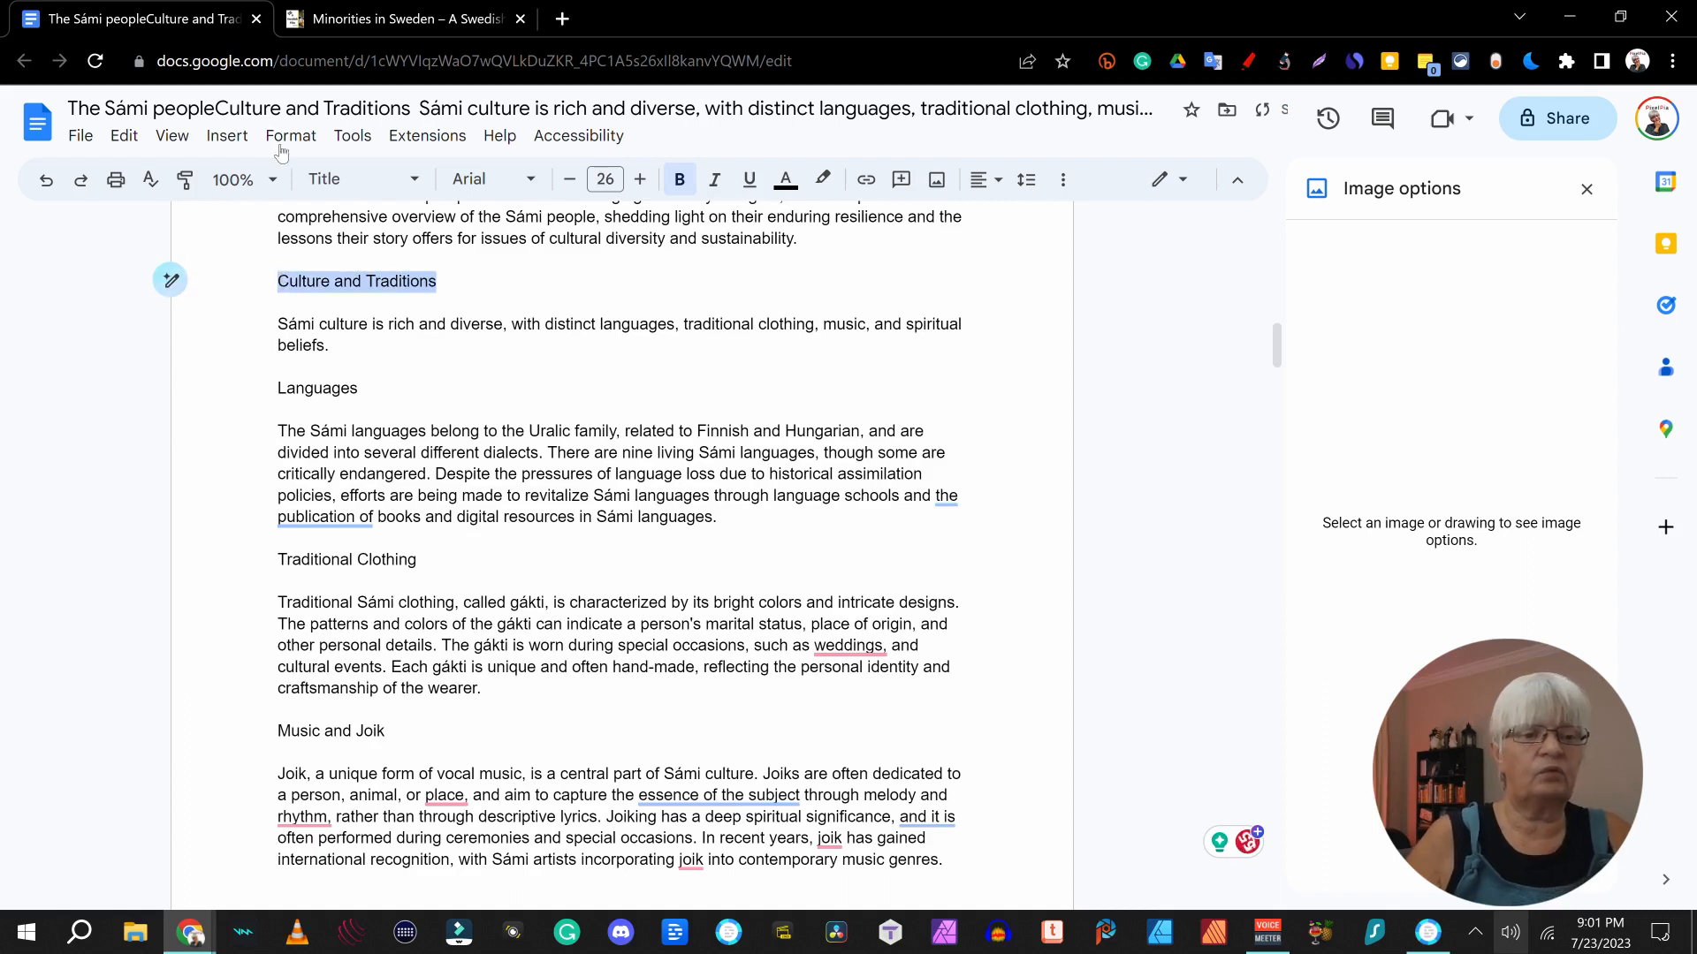
{"action": "left_click", "coordinate": [413, 181]}
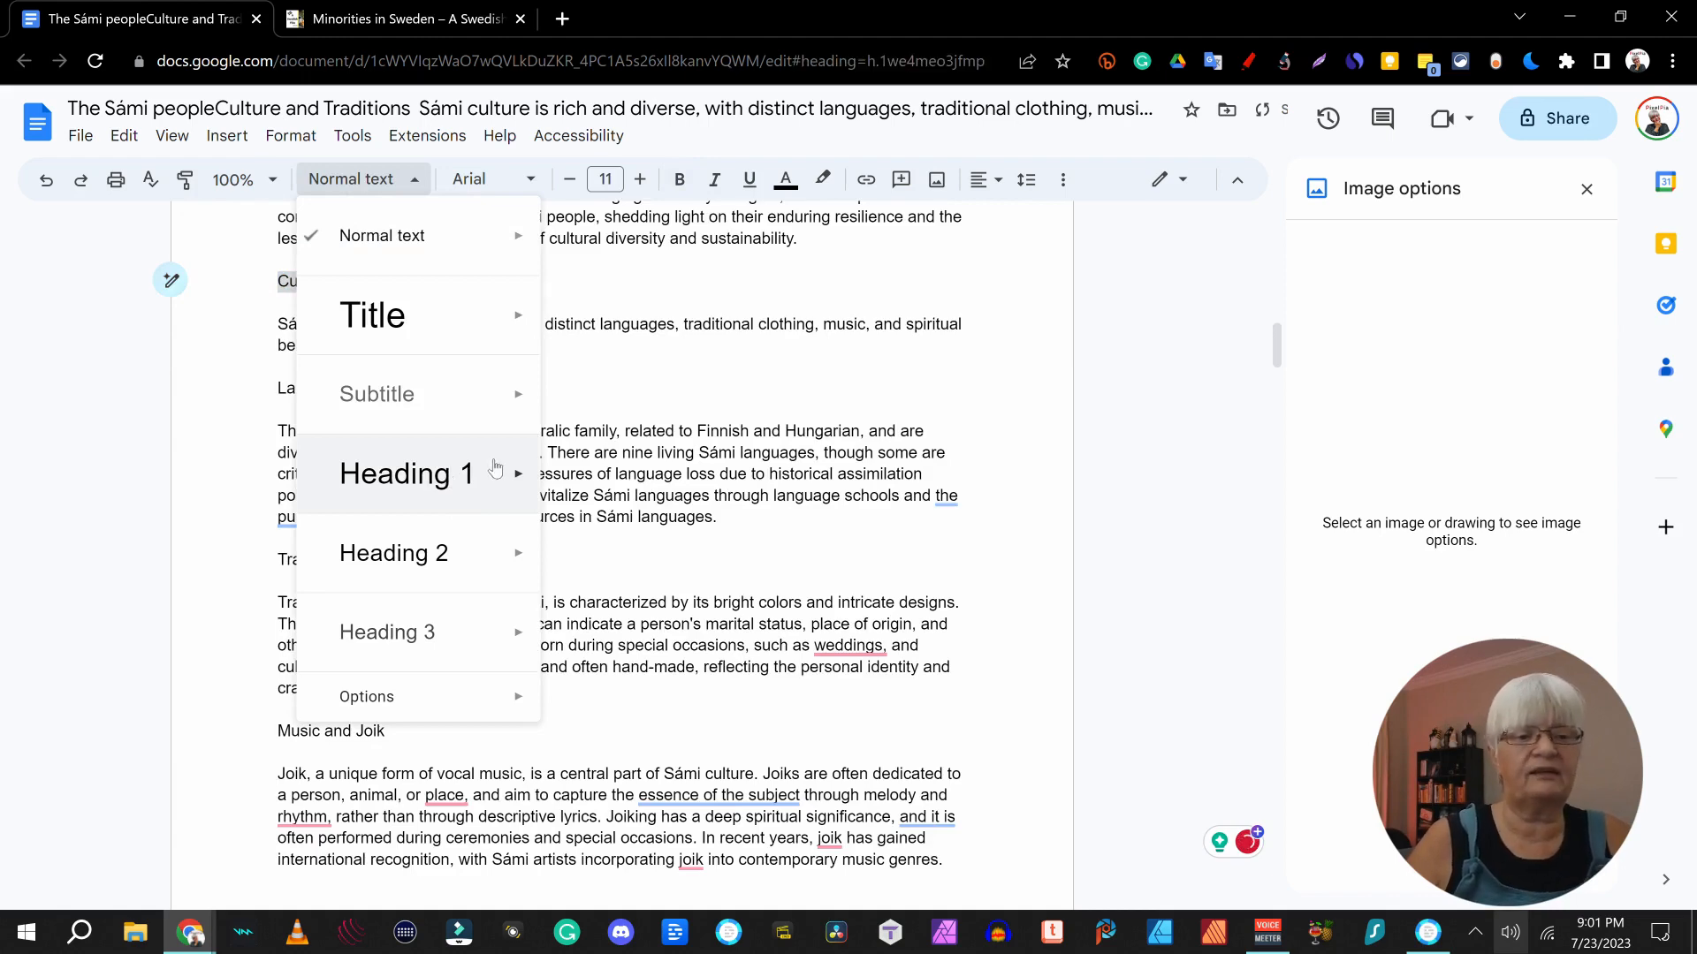
{"action": "left_click", "coordinate": [494, 469]}
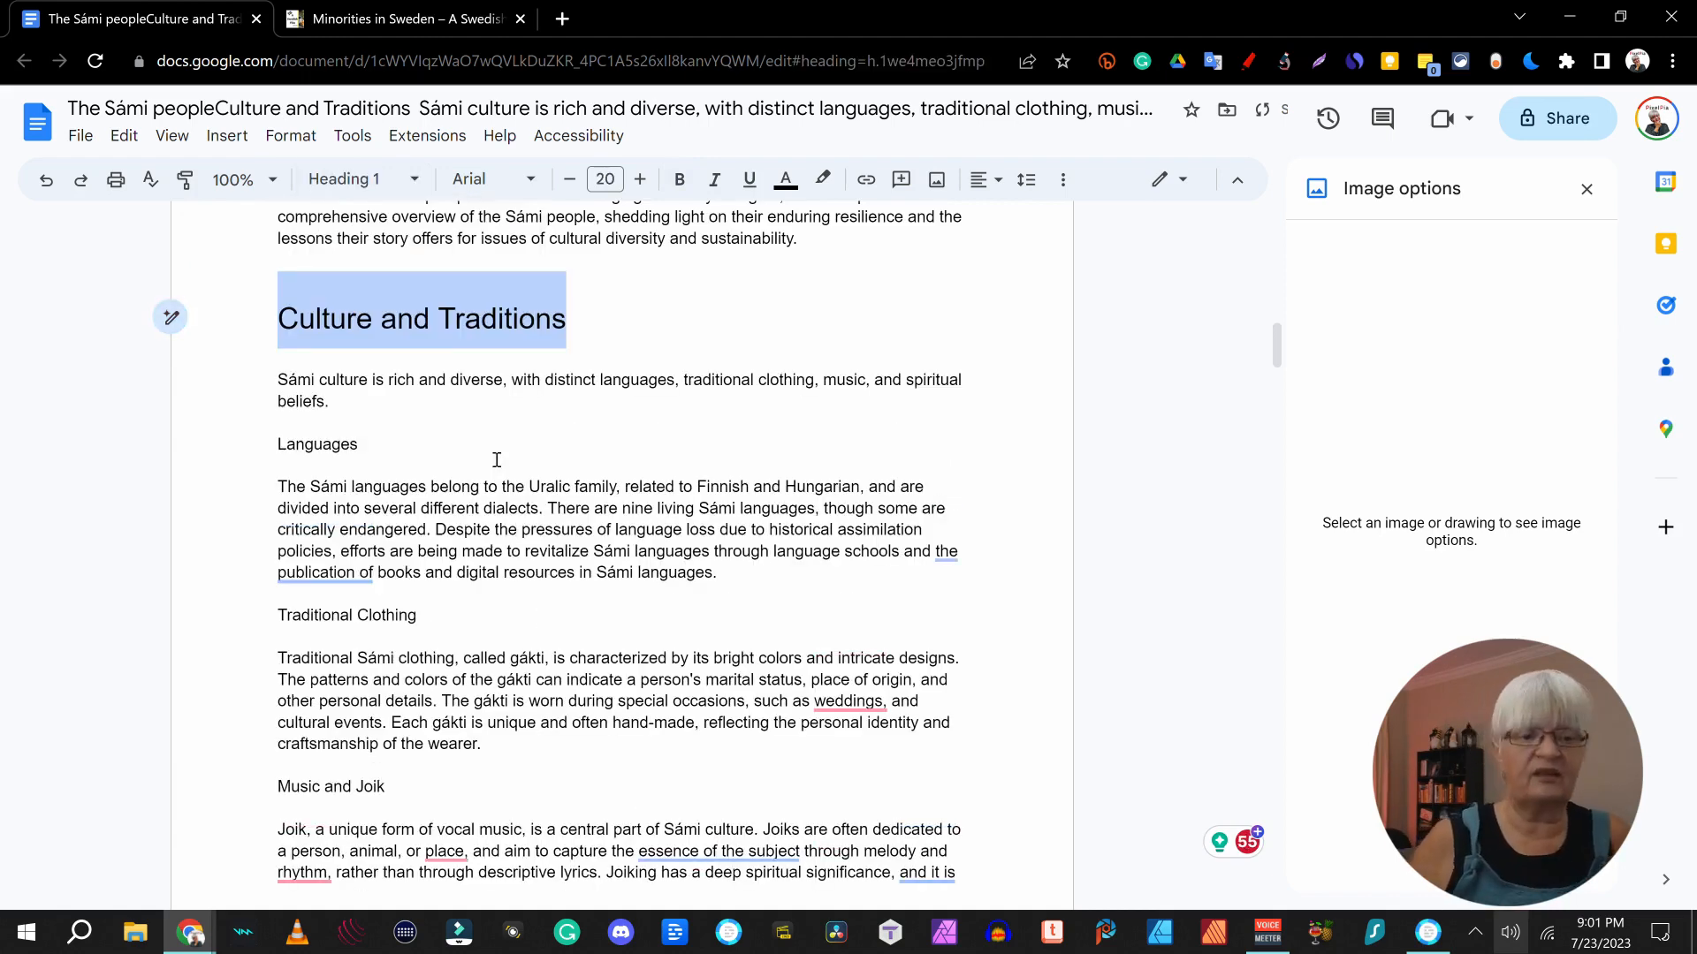
- Apply the Heading 2 style to the "Languages" line under "Culture and Traditions"
{"action": "left_click_drag", "start_coordinate": [372, 452], "coordinate": [266, 445]}
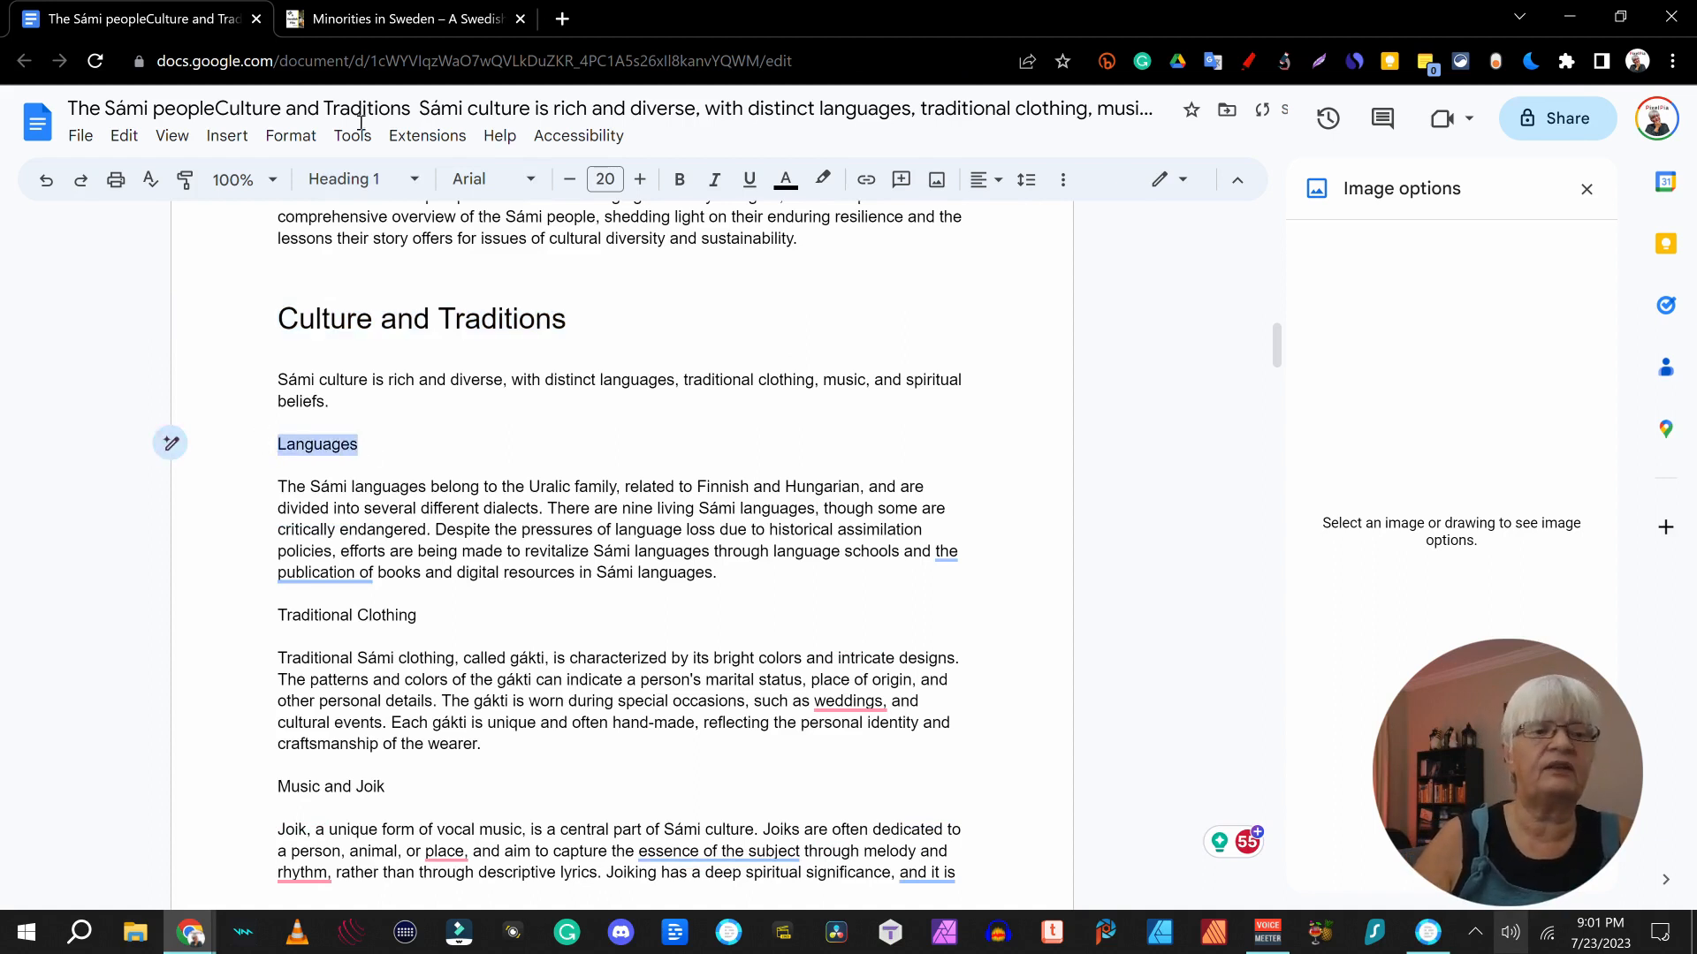
{"action": "left_click", "coordinate": [415, 182]}
{"action": "mouse_move", "coordinate": [499, 555]}
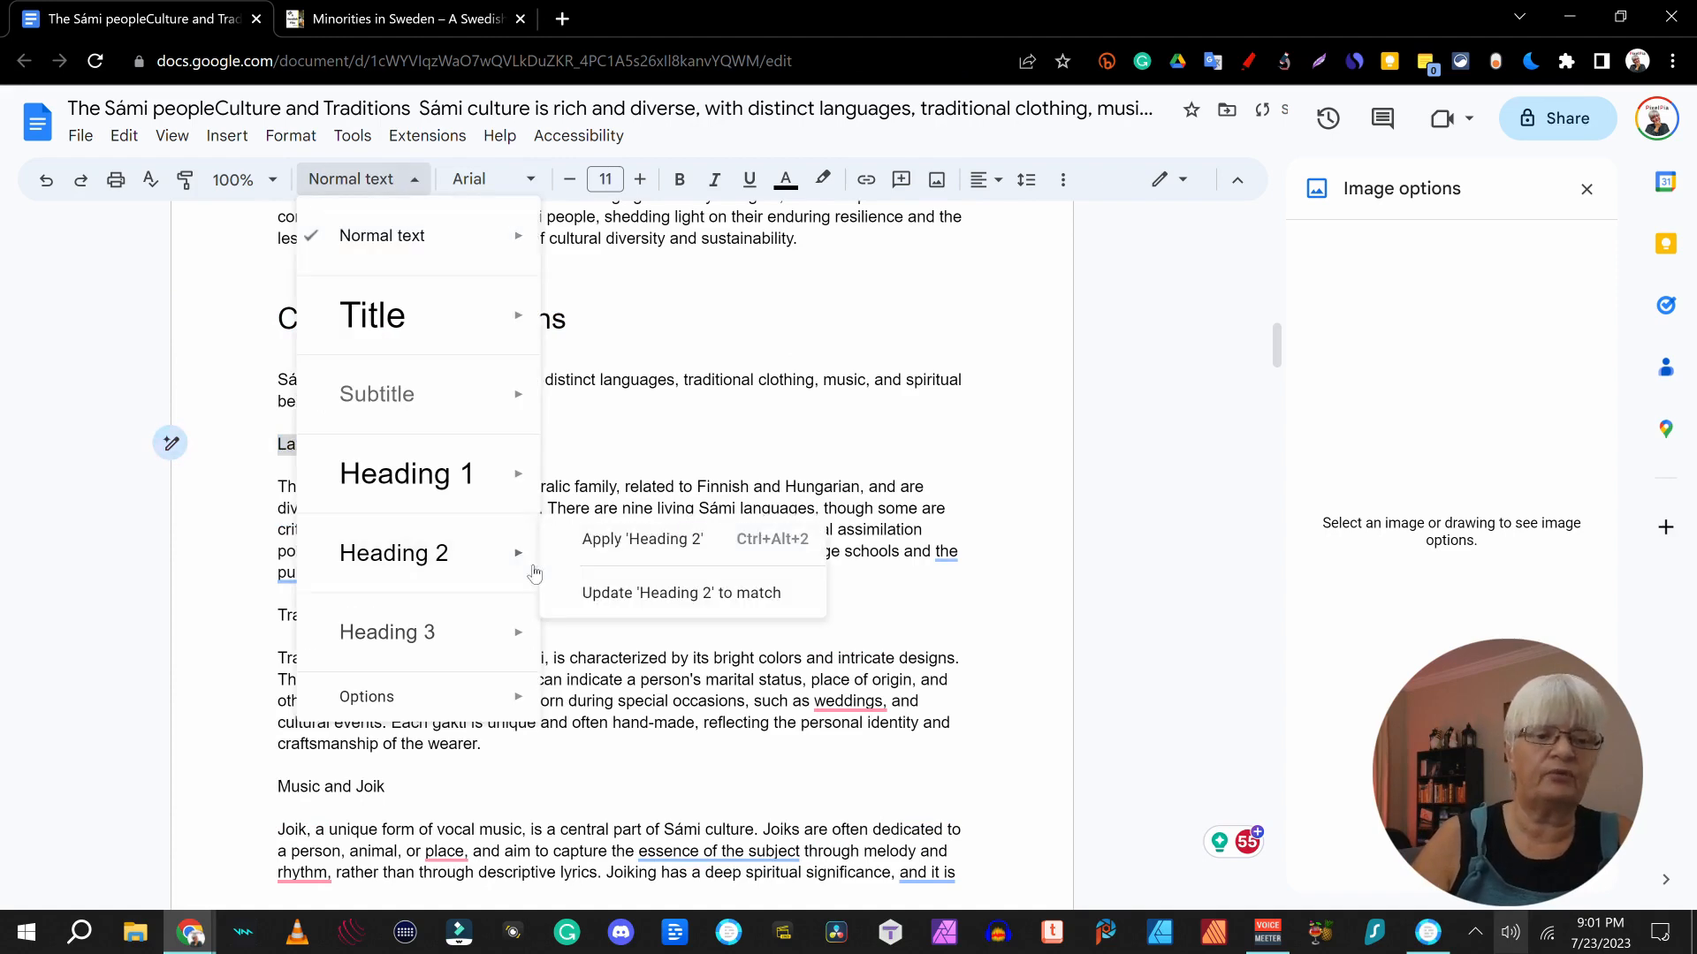
{"action": "left_click", "coordinate": [641, 539]}
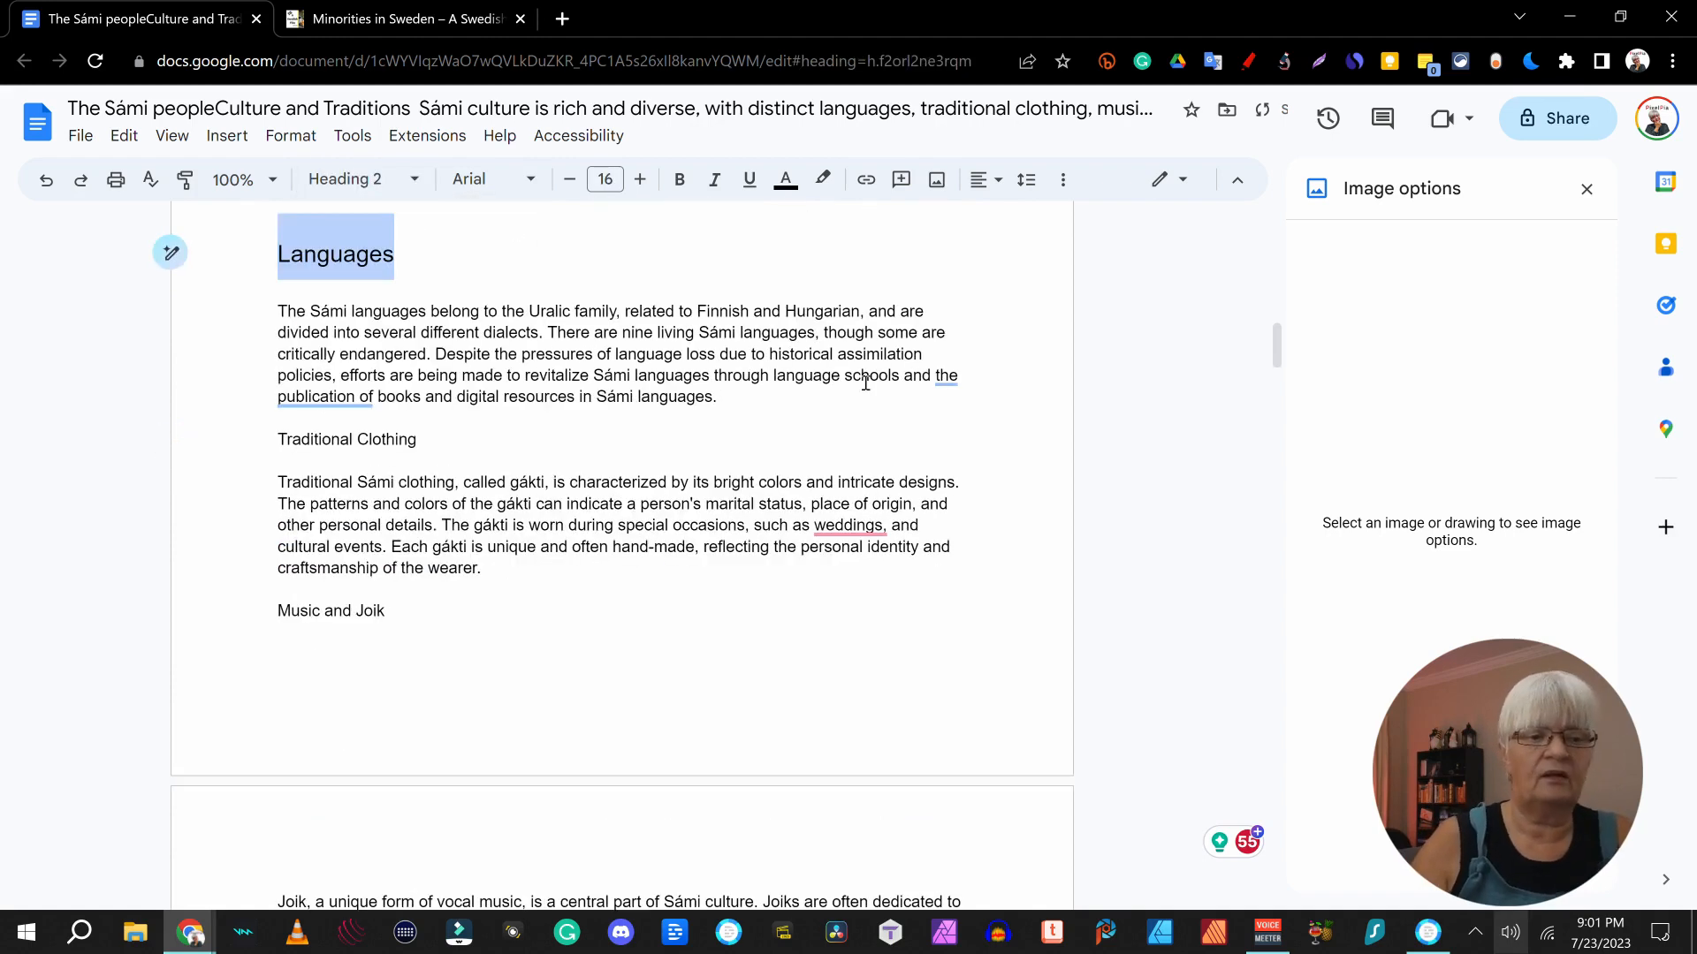
{"action": "left_click", "coordinate": [38, 304]}
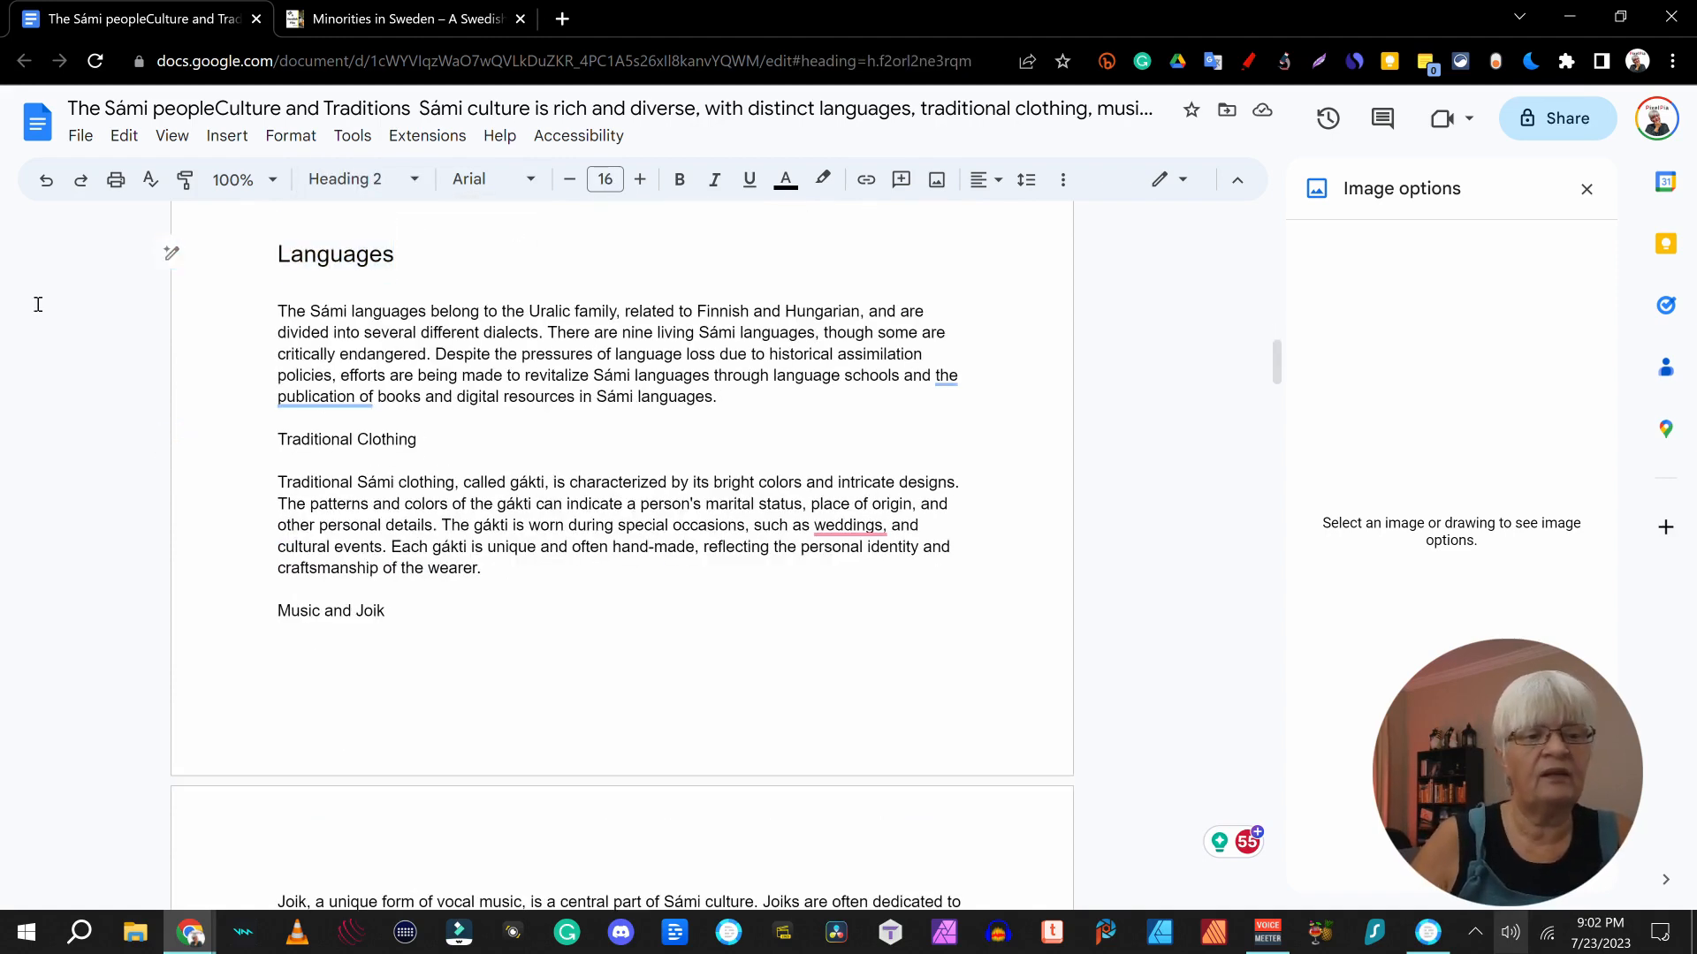
- Format the "Traditional Clothing" line as Heading 2
{"action": "left_click_drag", "start_coordinate": [428, 440], "coordinate": [266, 446]}
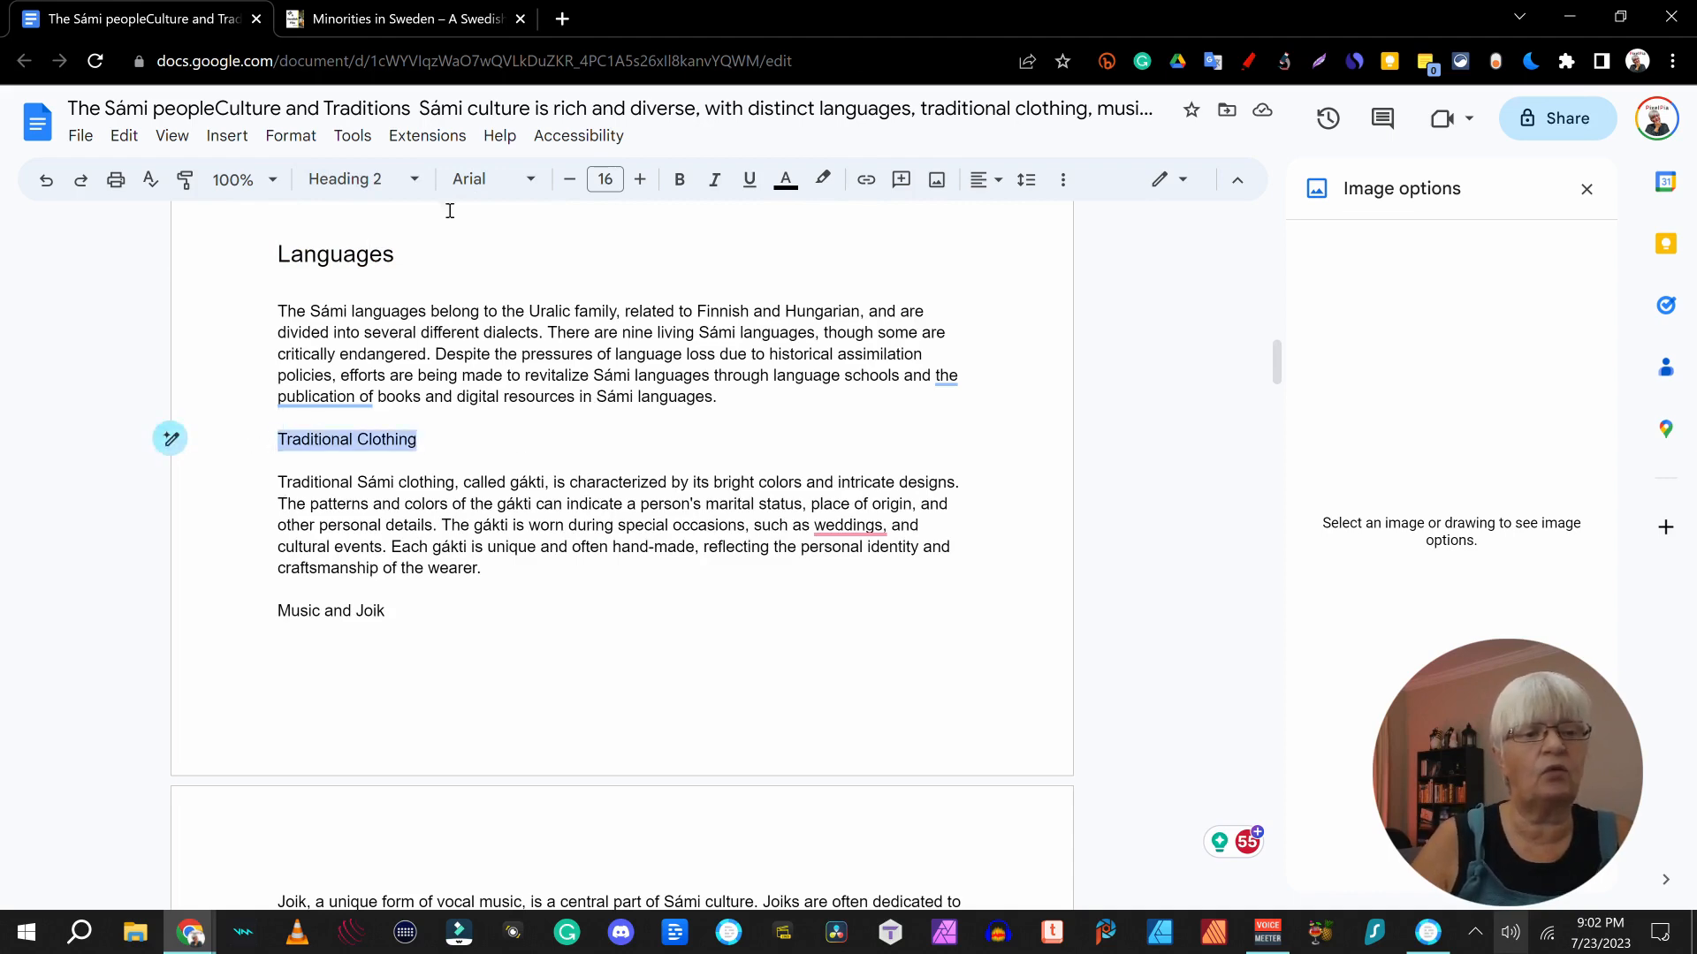
{"action": "left_click", "coordinate": [358, 179]}
{"action": "mouse_move", "coordinate": [420, 557]}
{"action": "left_click", "coordinate": [642, 539]}
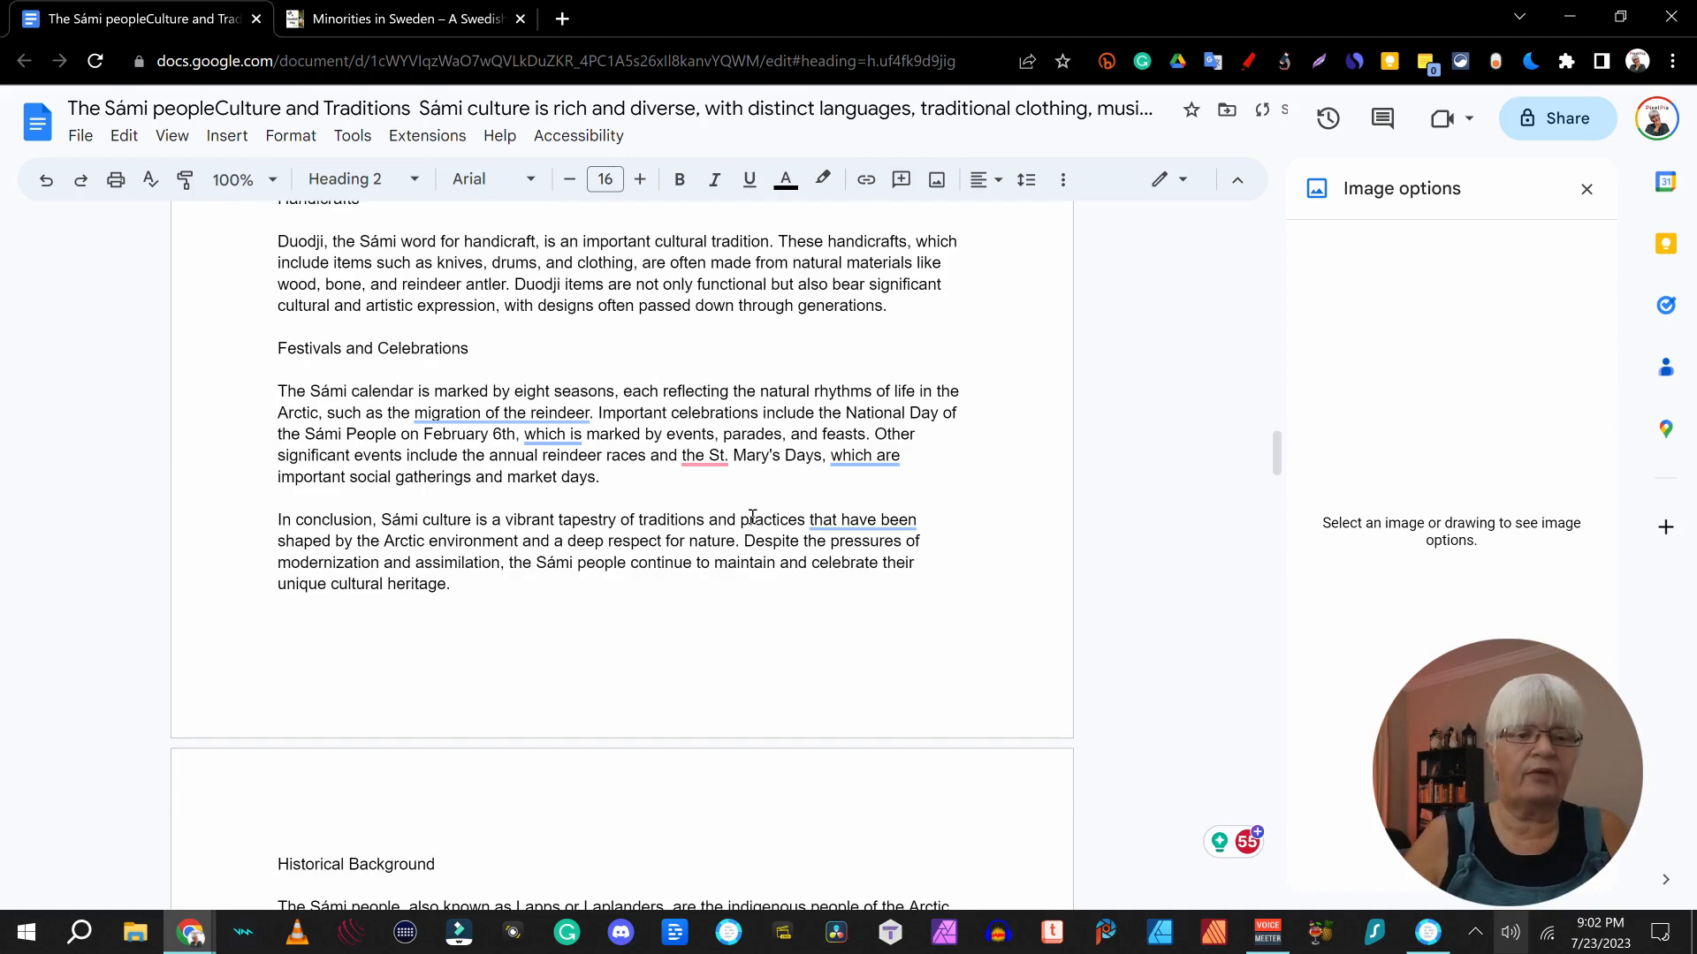
- Apply the Heading 1 style to the "Historical Background" line
{"action": "scroll", "coordinate": [623, 428], "scroll_direction": "down", "scroll_amount": 10}
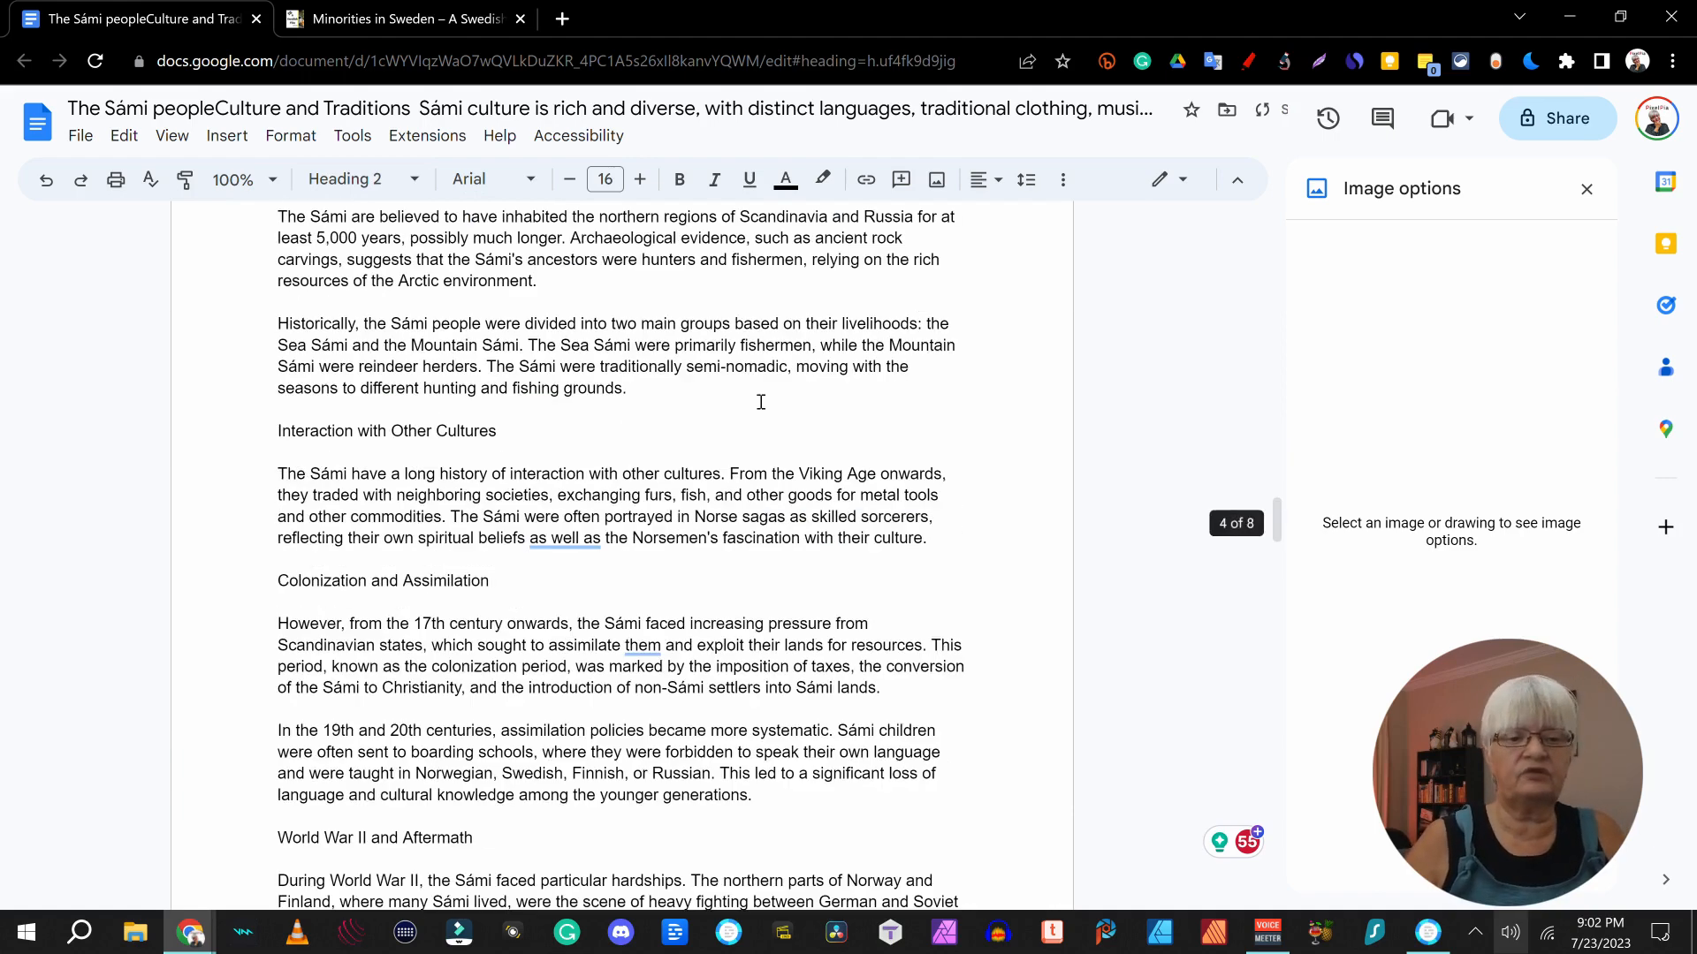
{"action": "scroll", "coordinate": [759, 402], "scroll_direction": "up", "scroll_amount": 4}
{"action": "left_click_drag", "start_coordinate": [458, 311], "coordinate": [237, 311]}
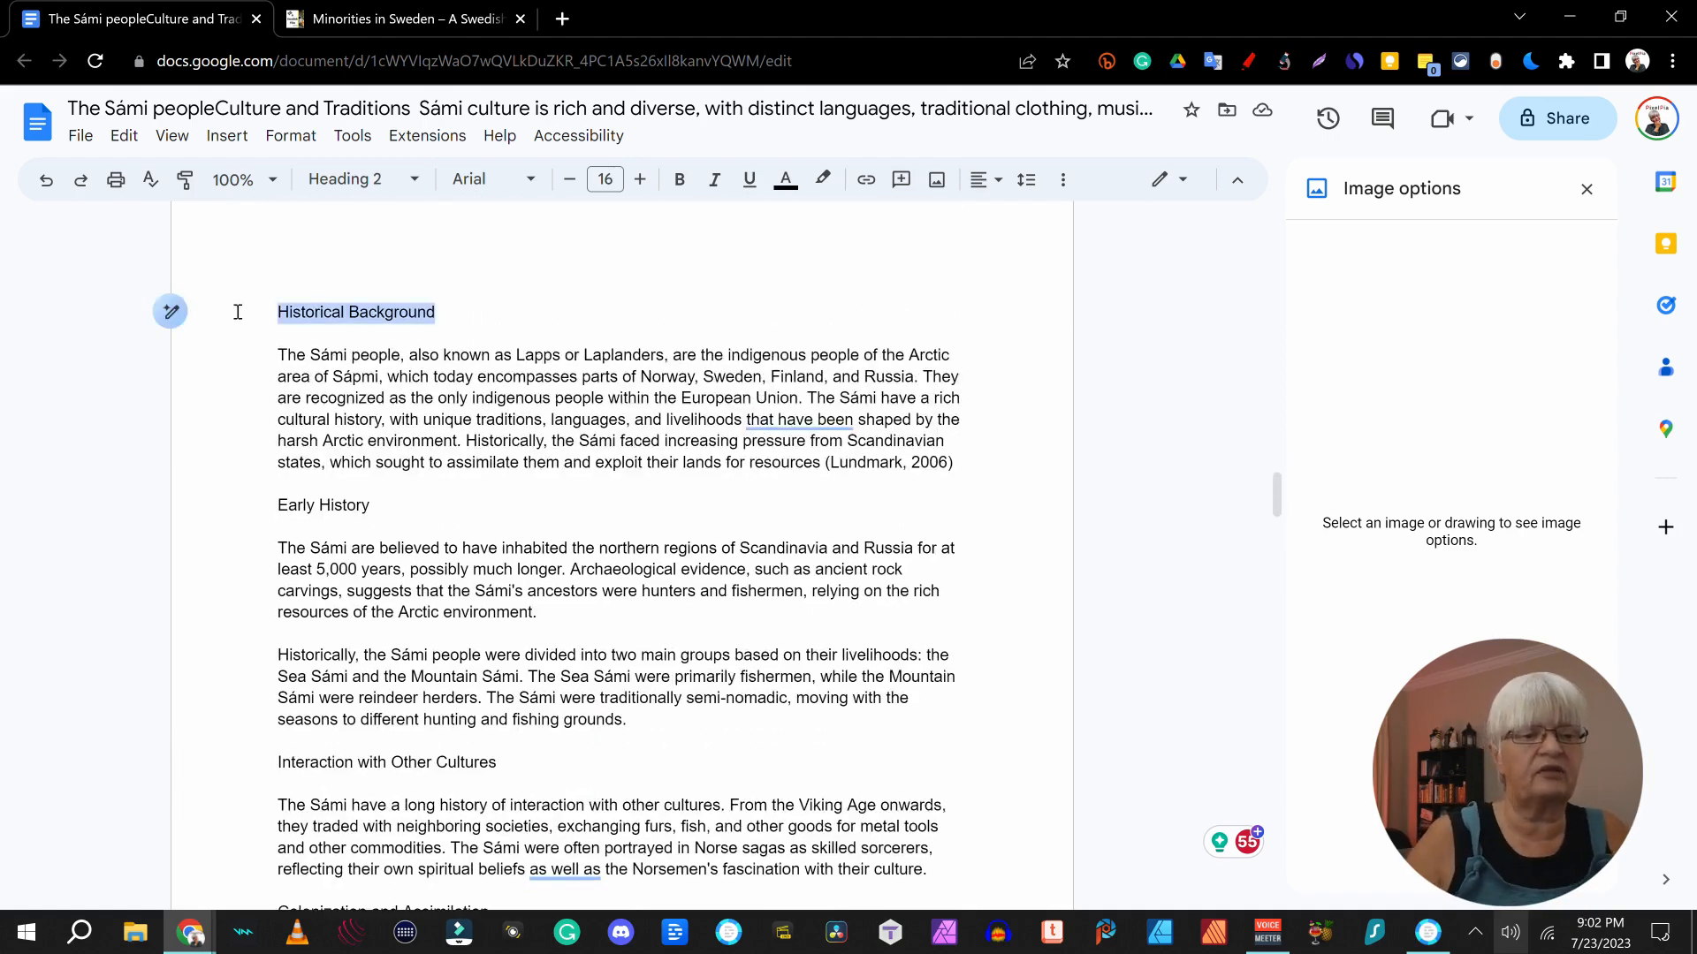
{"action": "left_click", "coordinate": [410, 184]}
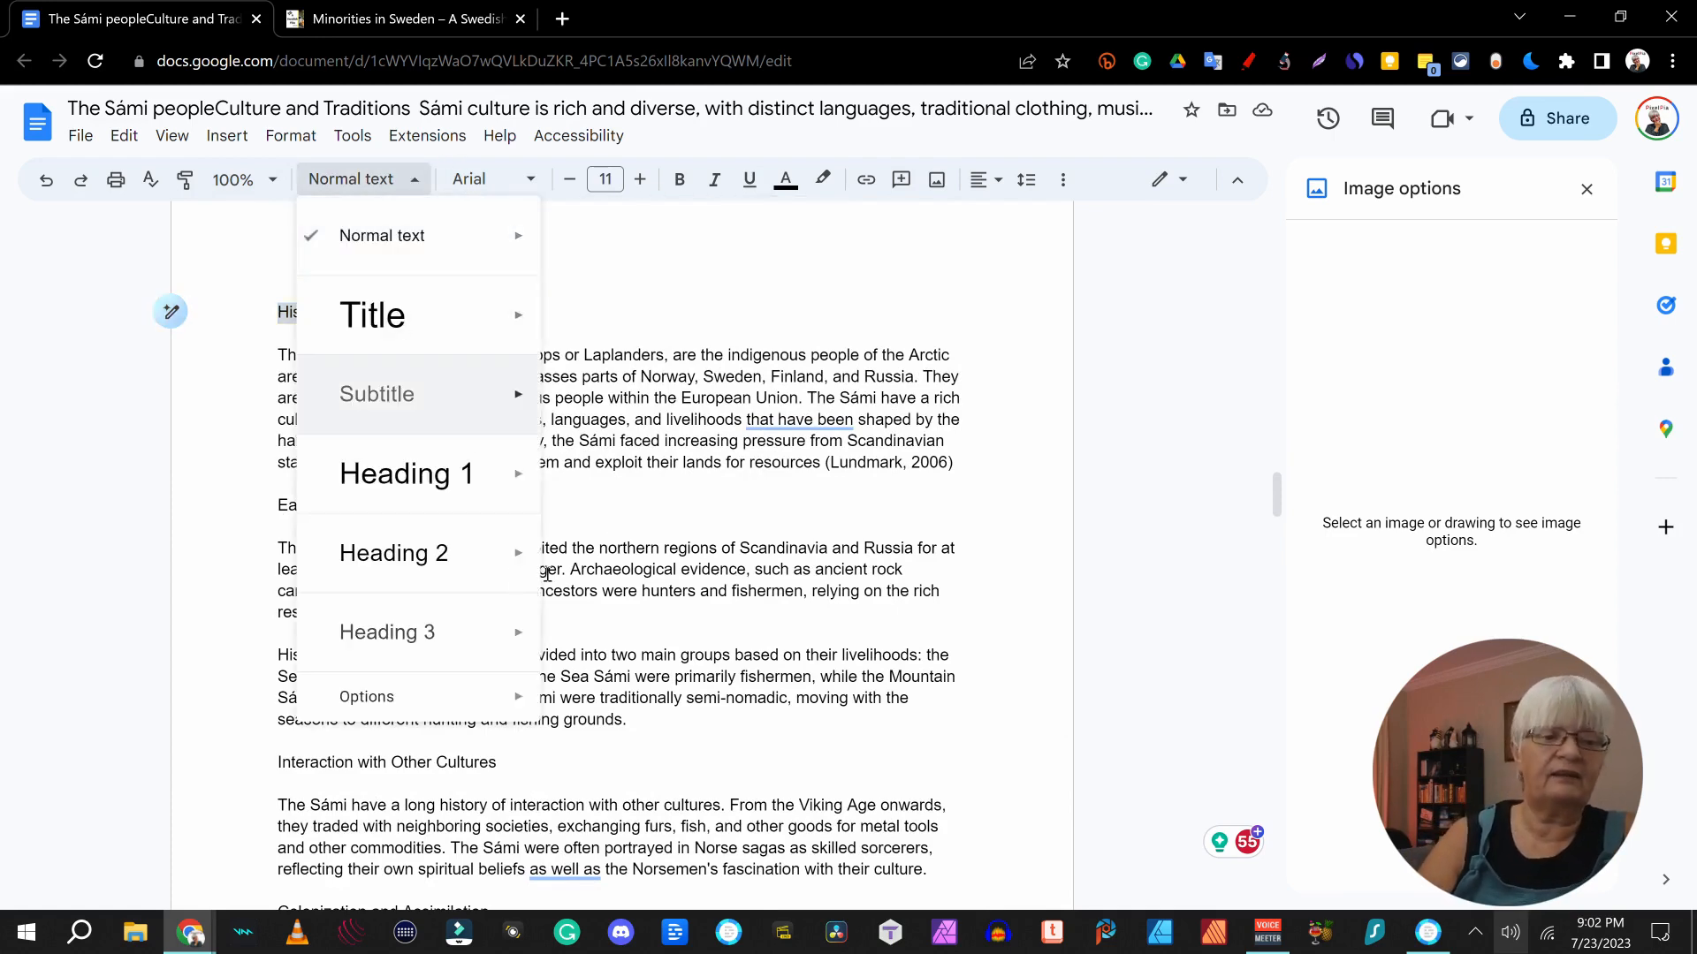
{"action": "left_click", "coordinate": [443, 477]}
- Format the "Early History" line below "Historical Background" as Heading 2
{"action": "left_click_drag", "start_coordinate": [397, 533], "coordinate": [267, 537]}
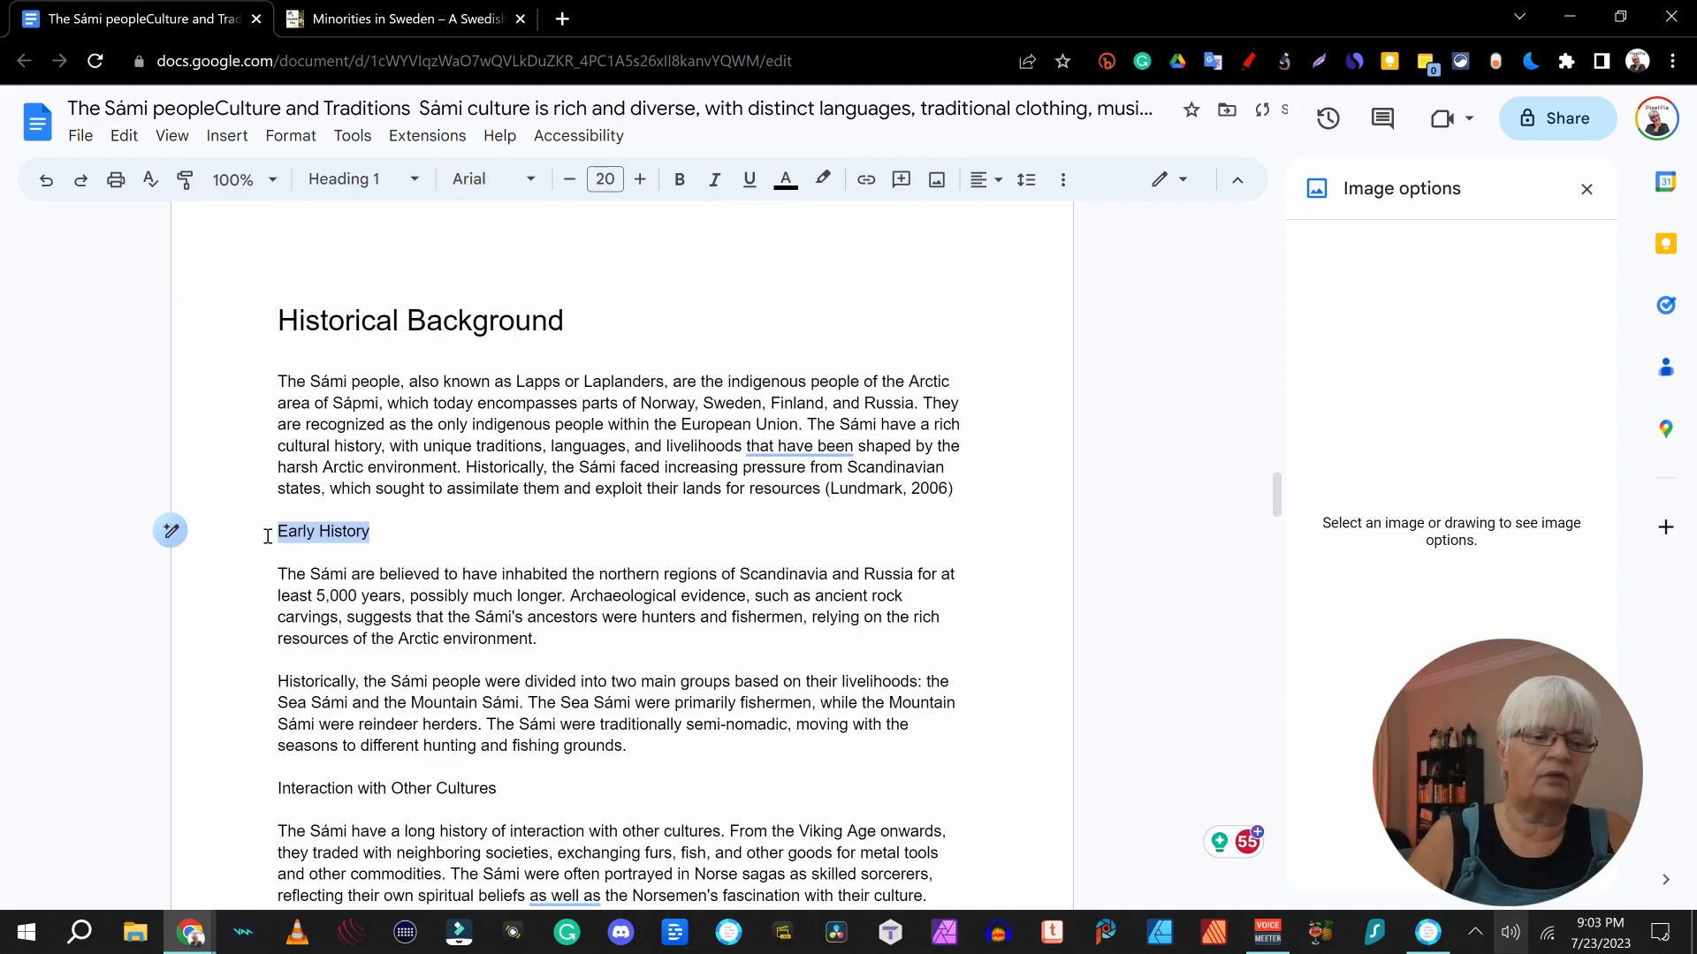
{"action": "left_click", "coordinate": [408, 182]}
{"action": "left_click", "coordinate": [421, 568]}
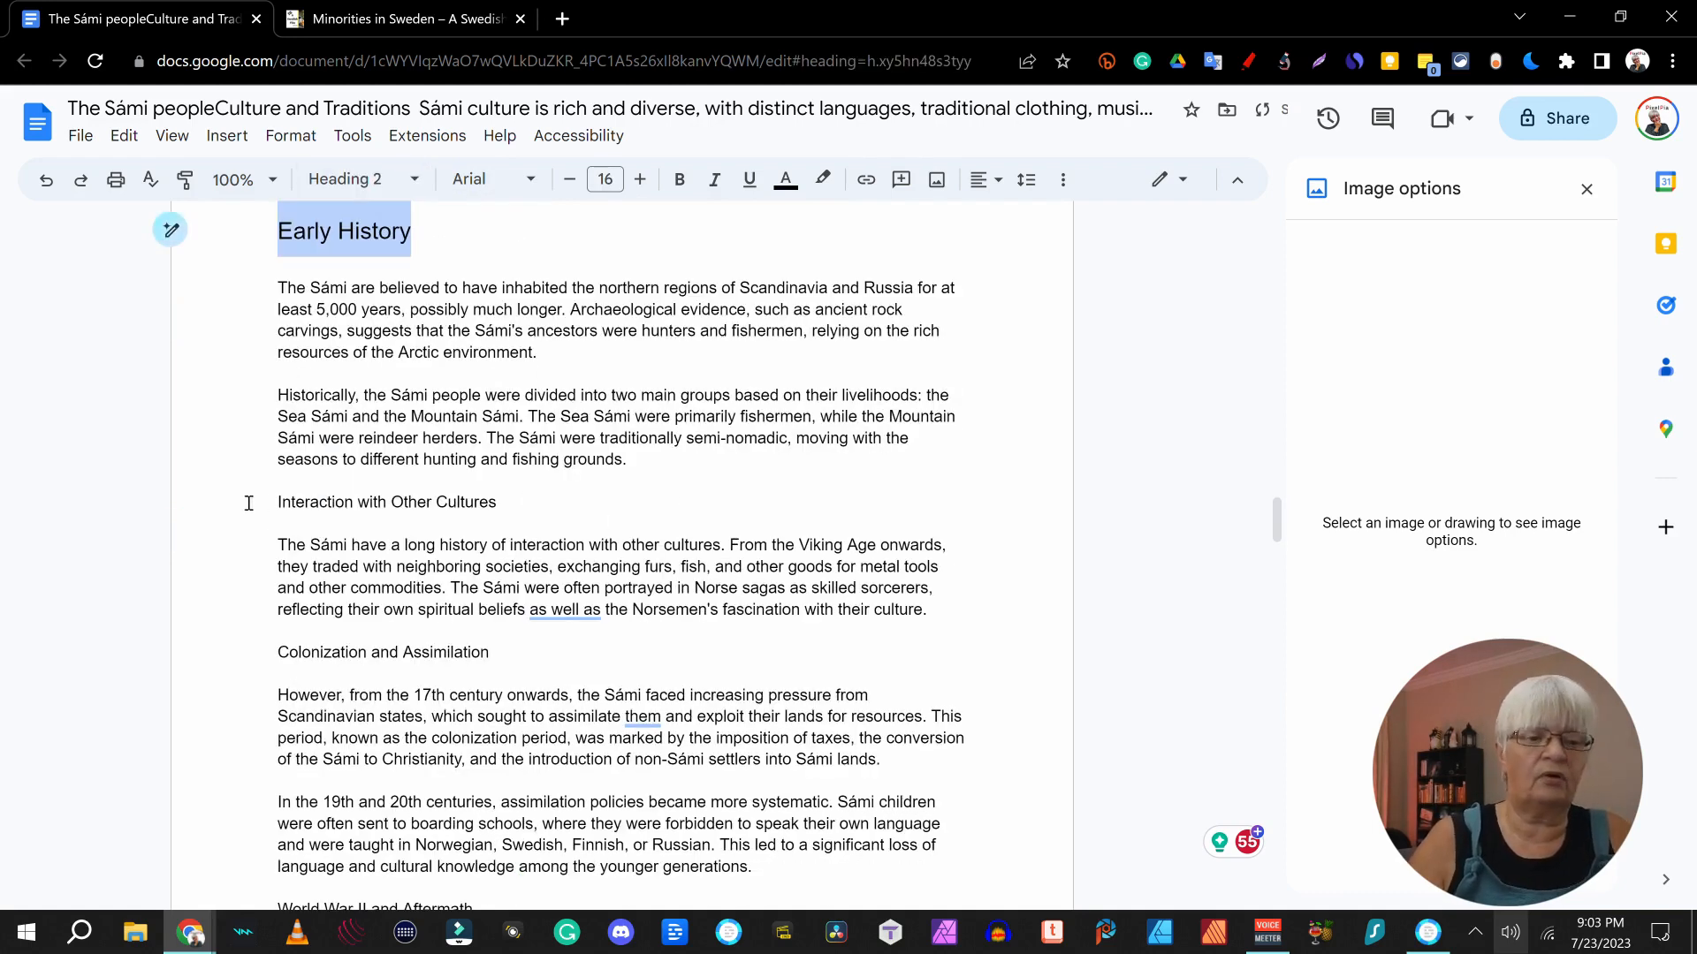
- Insert a table of contents with blue links before the "The Sami People" title on the page after the cover
{"action": "scroll", "coordinate": [762, 387], "scroll_direction": "up", "scroll_amount": 20}
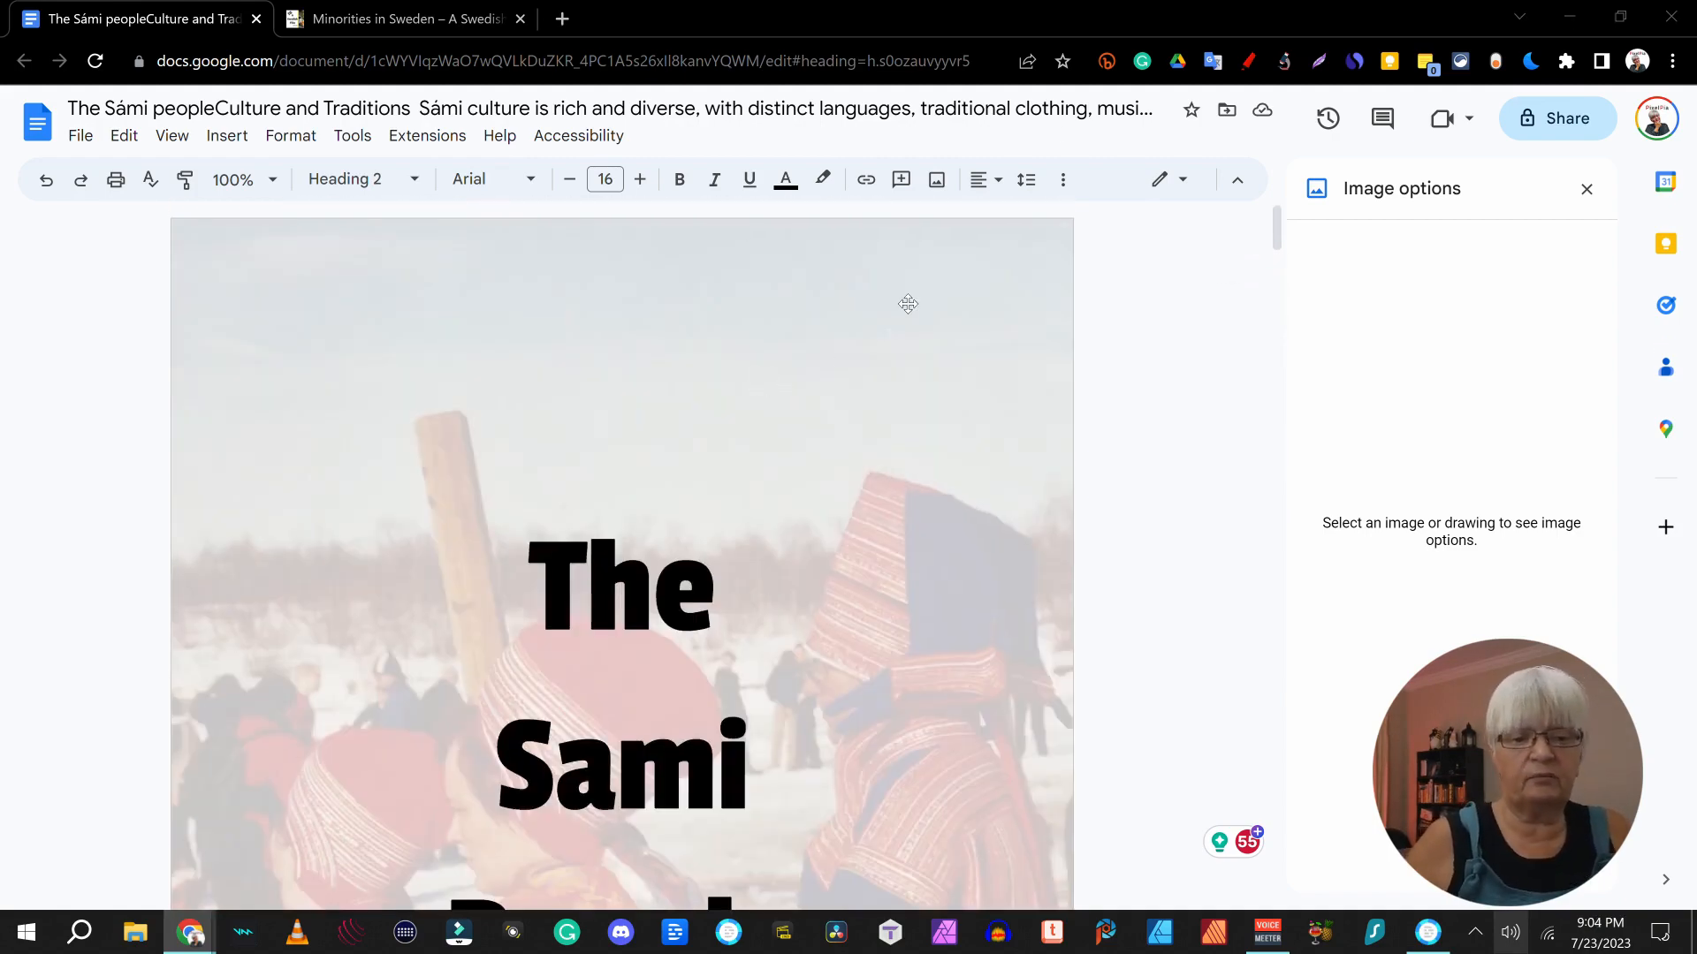
{"action": "scroll", "coordinate": [1131, 294], "scroll_direction": "down", "scroll_amount": 8}
{"action": "scroll", "coordinate": [817, 476], "scroll_direction": "down", "scroll_amount": 8}
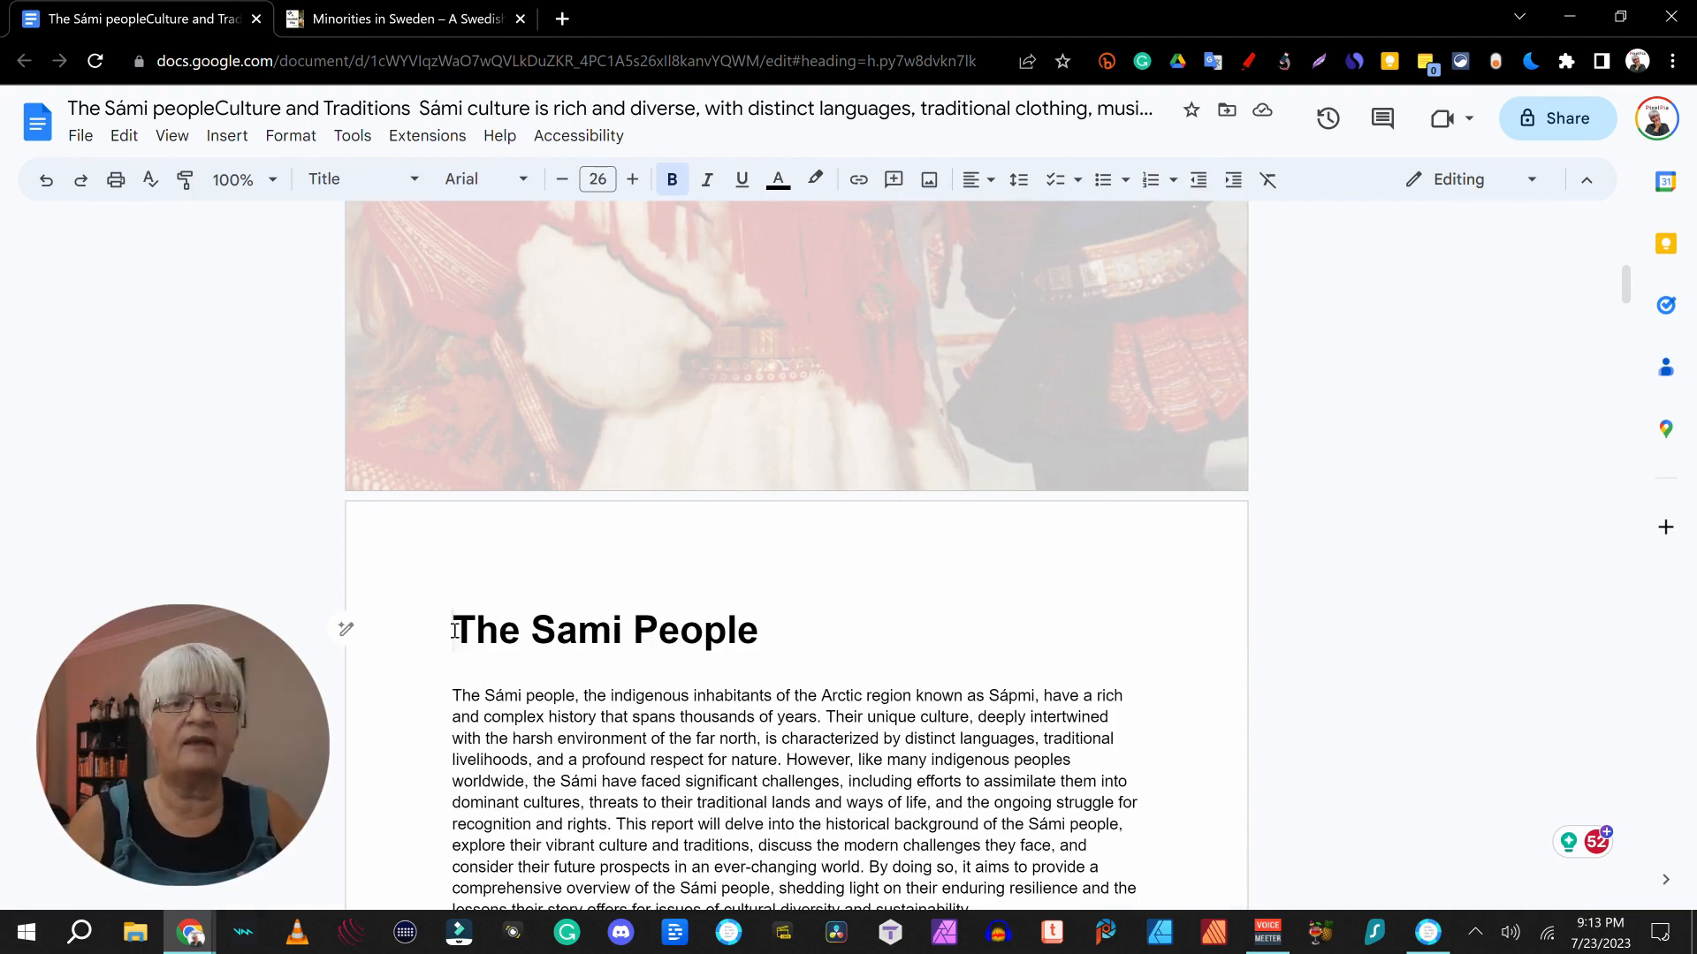
{"action": "left_click", "coordinate": [224, 137]}
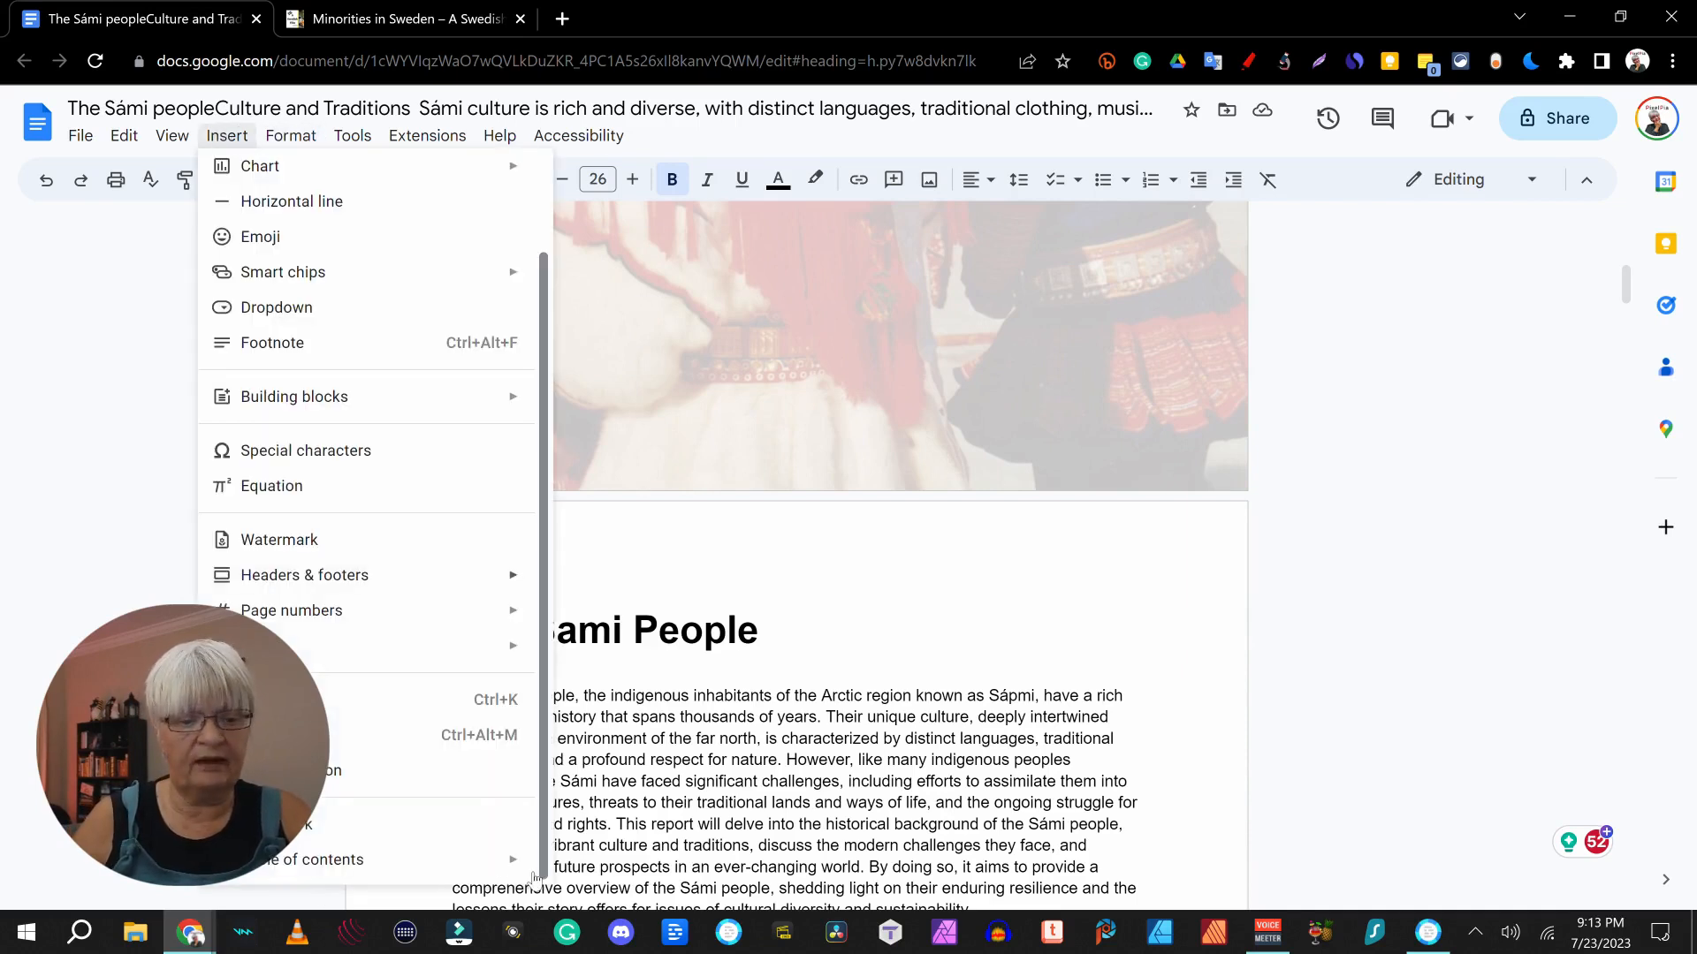
{"action": "mouse_move", "coordinate": [492, 860]}
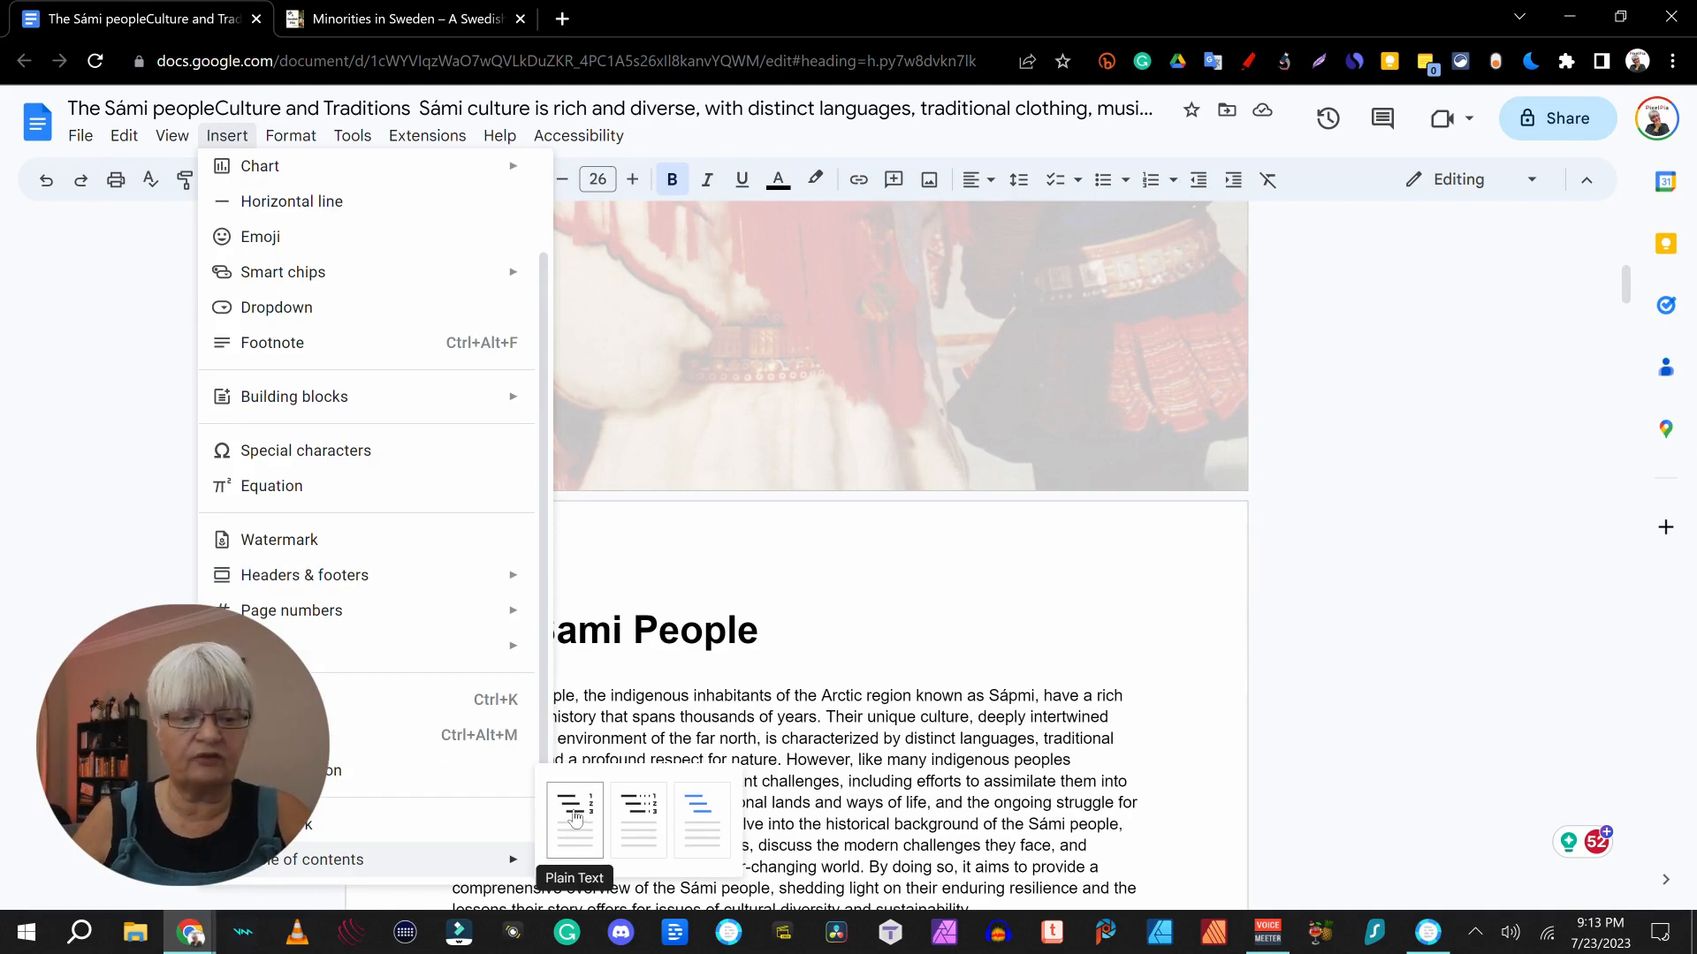
{"action": "left_click", "coordinate": [702, 812]}
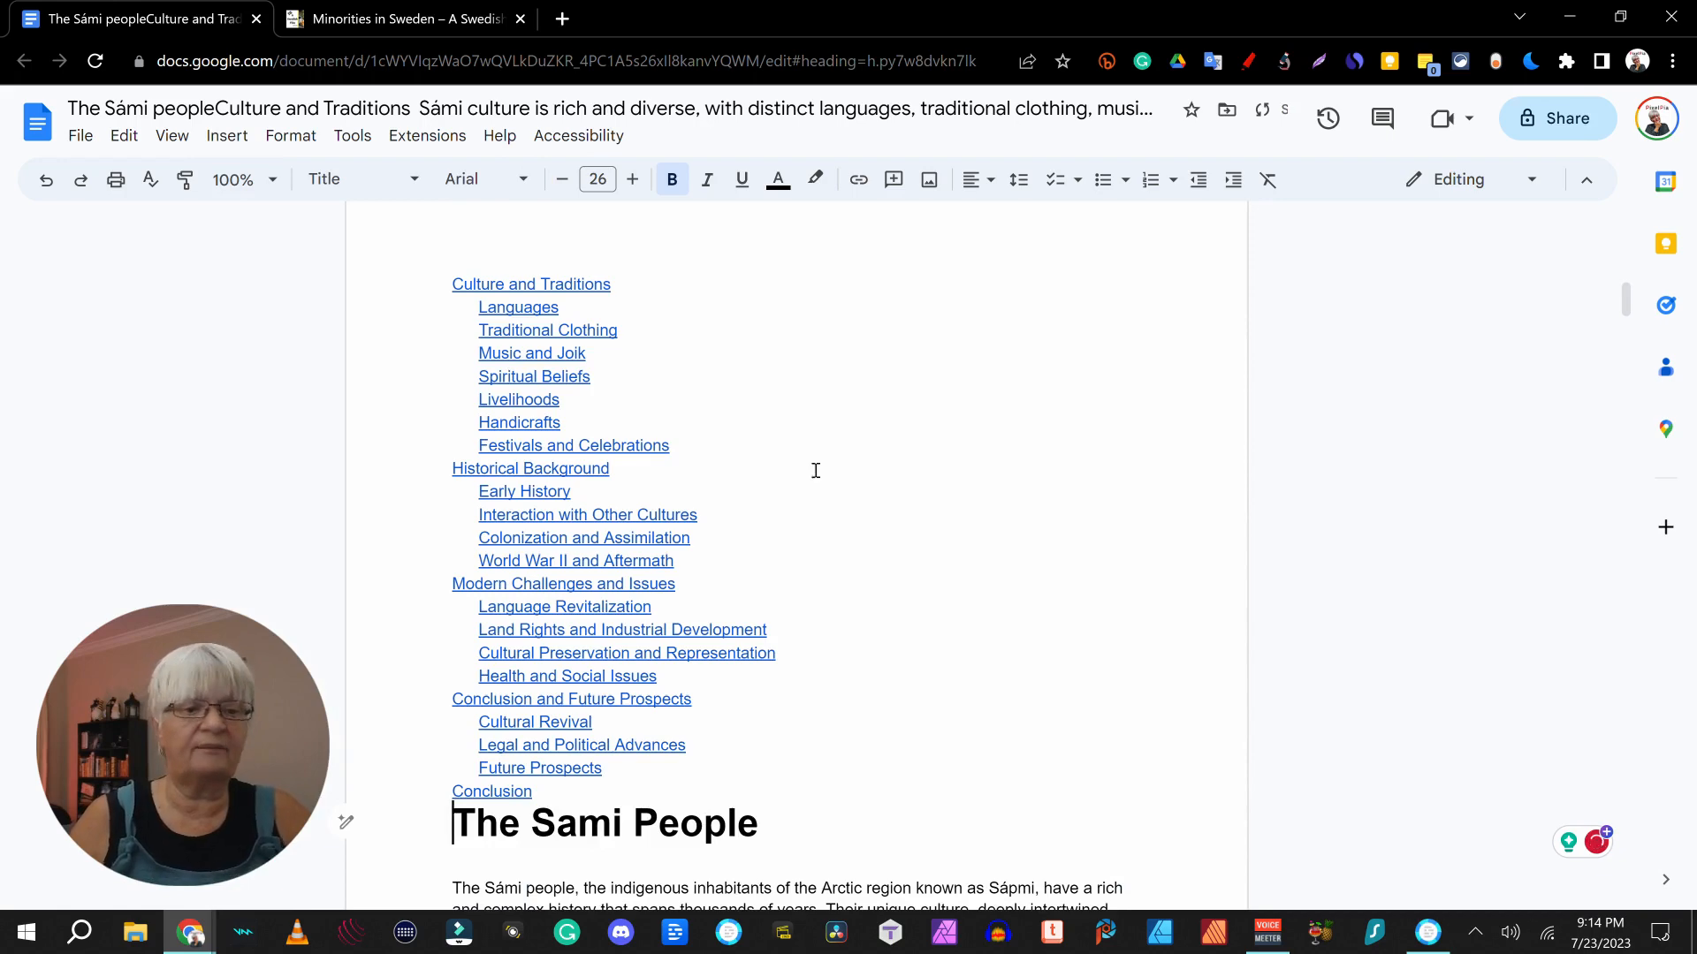
- Insert a page break between the table of contents and the "The Sami People" title
{"action": "scroll", "coordinate": [1128, 568], "scroll_direction": "up", "scroll_amount": 2}
{"action": "scroll", "coordinate": [1129, 568], "scroll_direction": "down", "scroll_amount": 6}
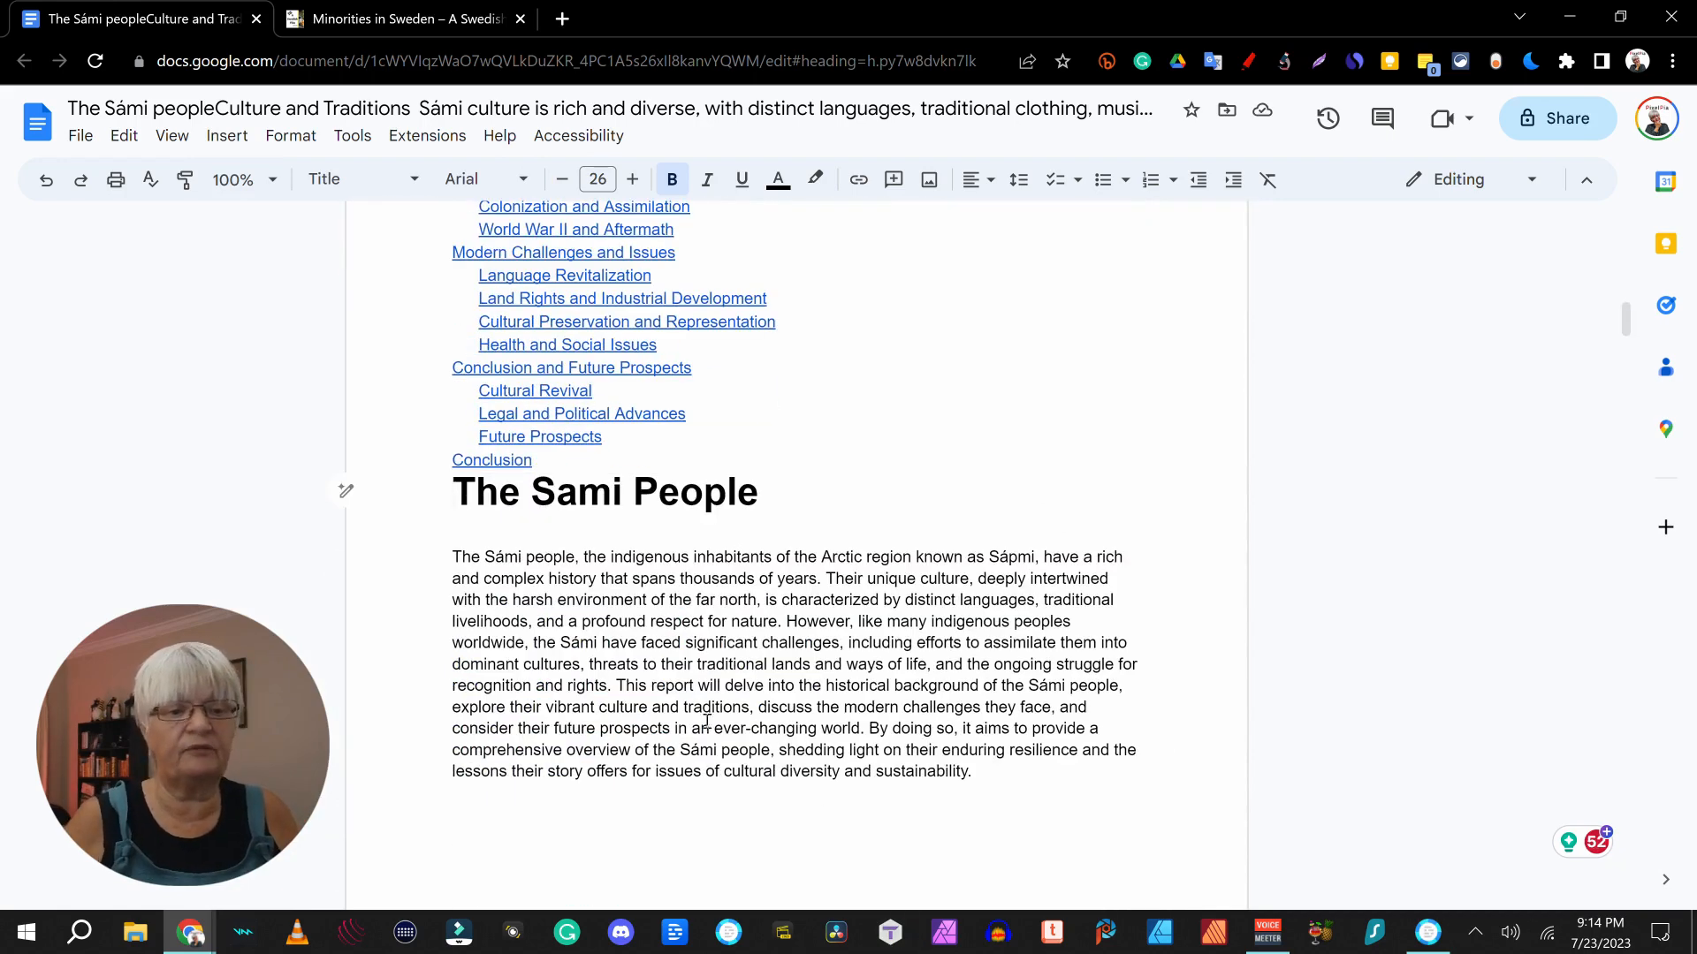
{"action": "right_click", "coordinate": [449, 500]}
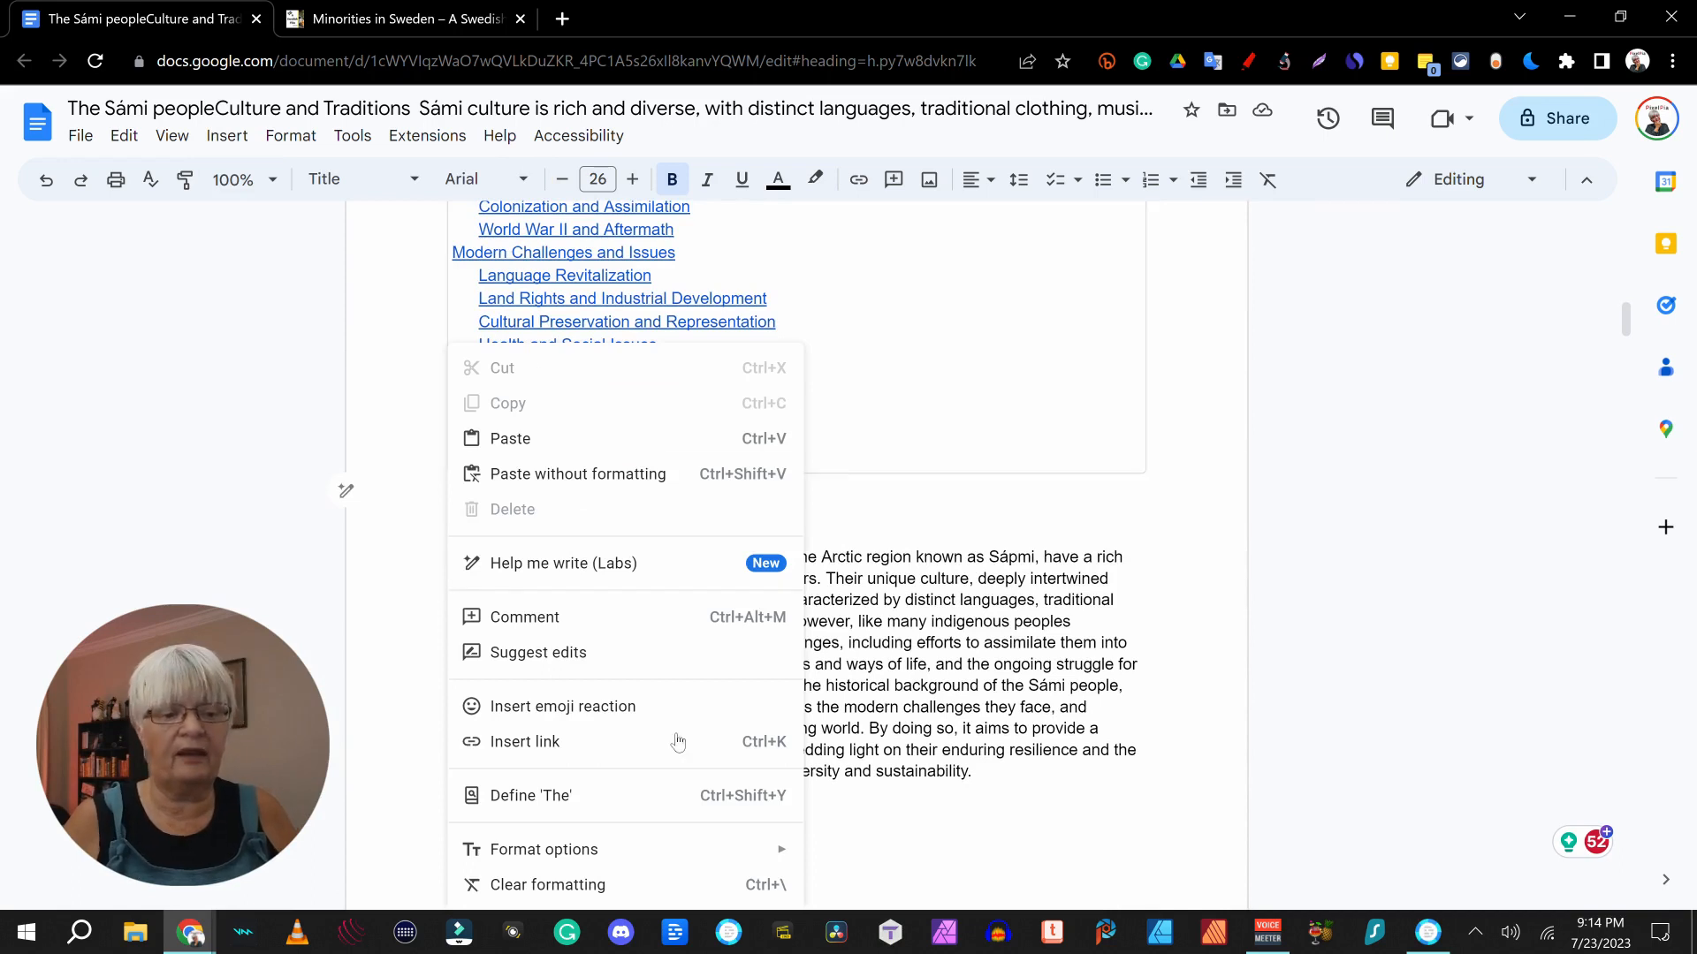
{"action": "left_click", "coordinate": [297, 343]}
{"action": "left_click", "coordinate": [340, 491]}
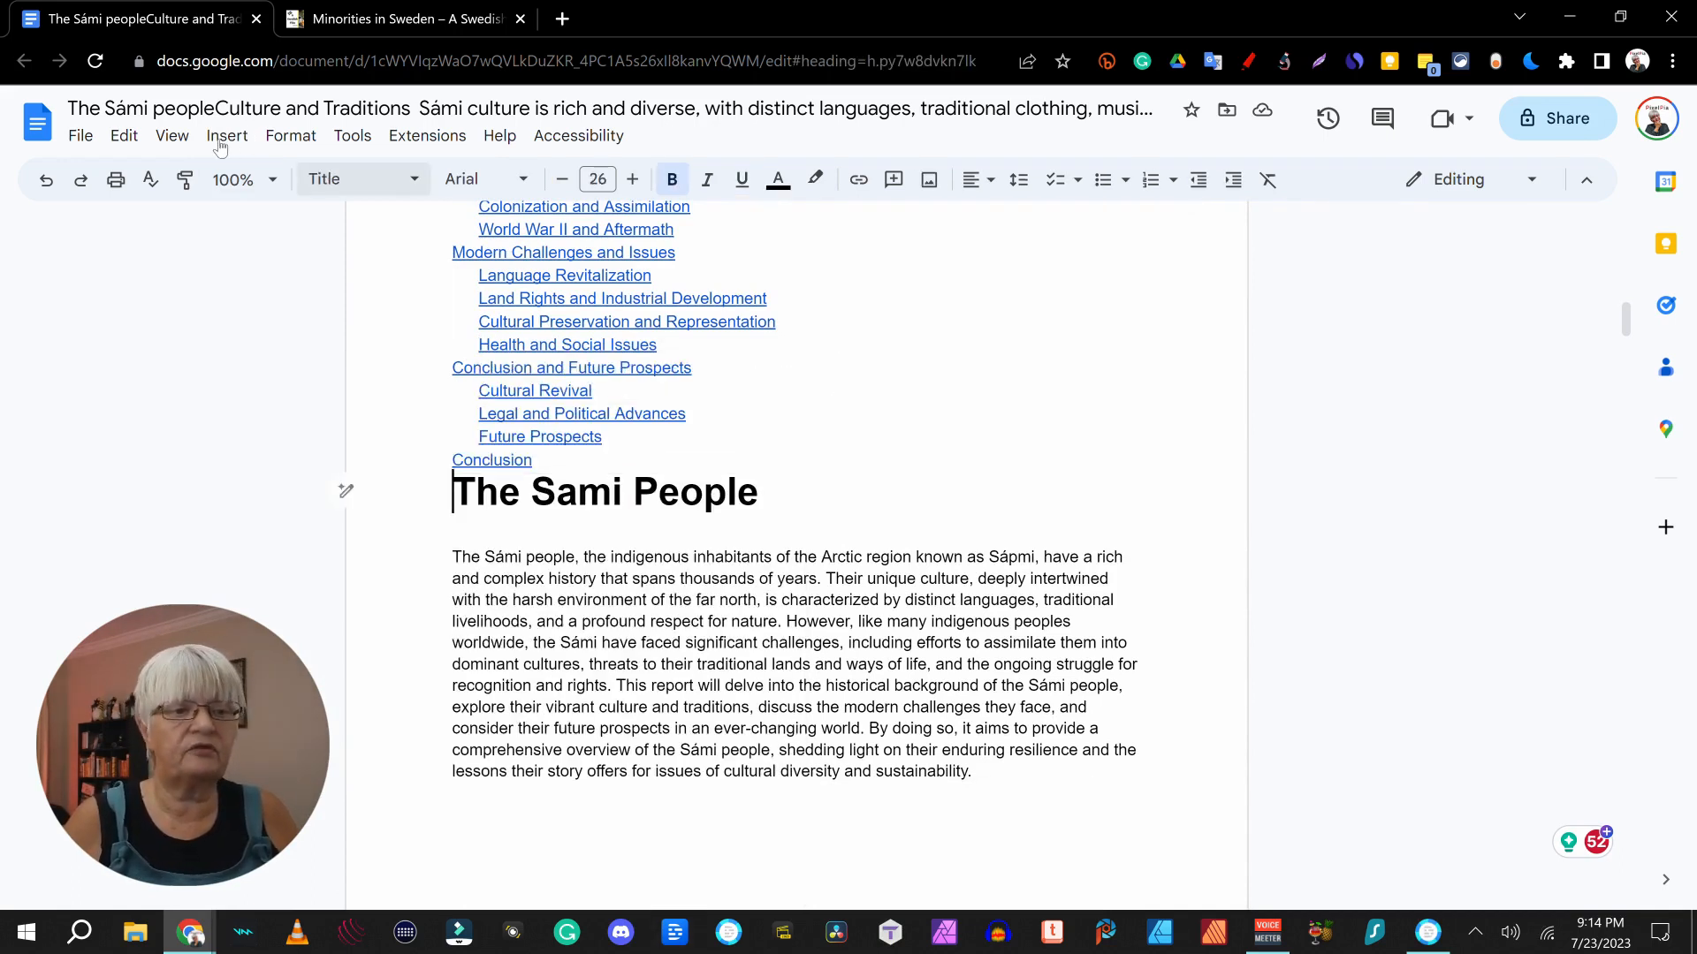
{"action": "left_click", "coordinate": [226, 136]}
{"action": "mouse_move", "coordinate": [389, 654]}
{"action": "left_click", "coordinate": [687, 655]}
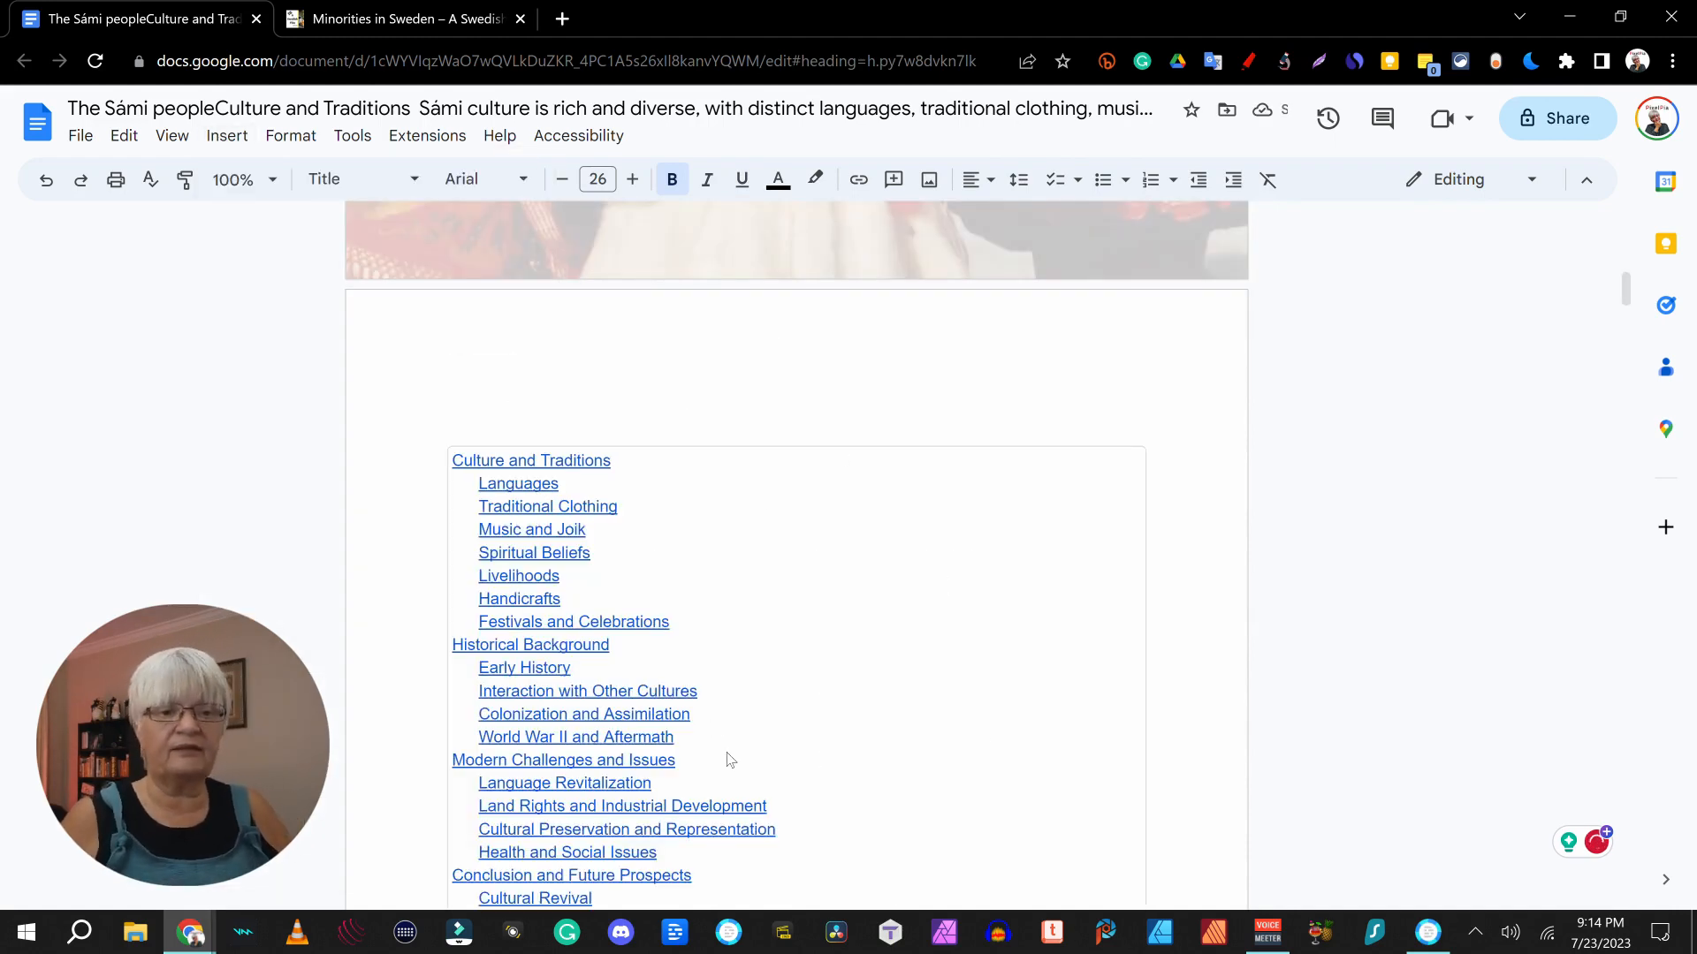
- Follow the table of contents link to the "Language Revitalization" section
{"action": "scroll", "coordinate": [989, 719], "scroll_direction": "down", "scroll_amount": 2}
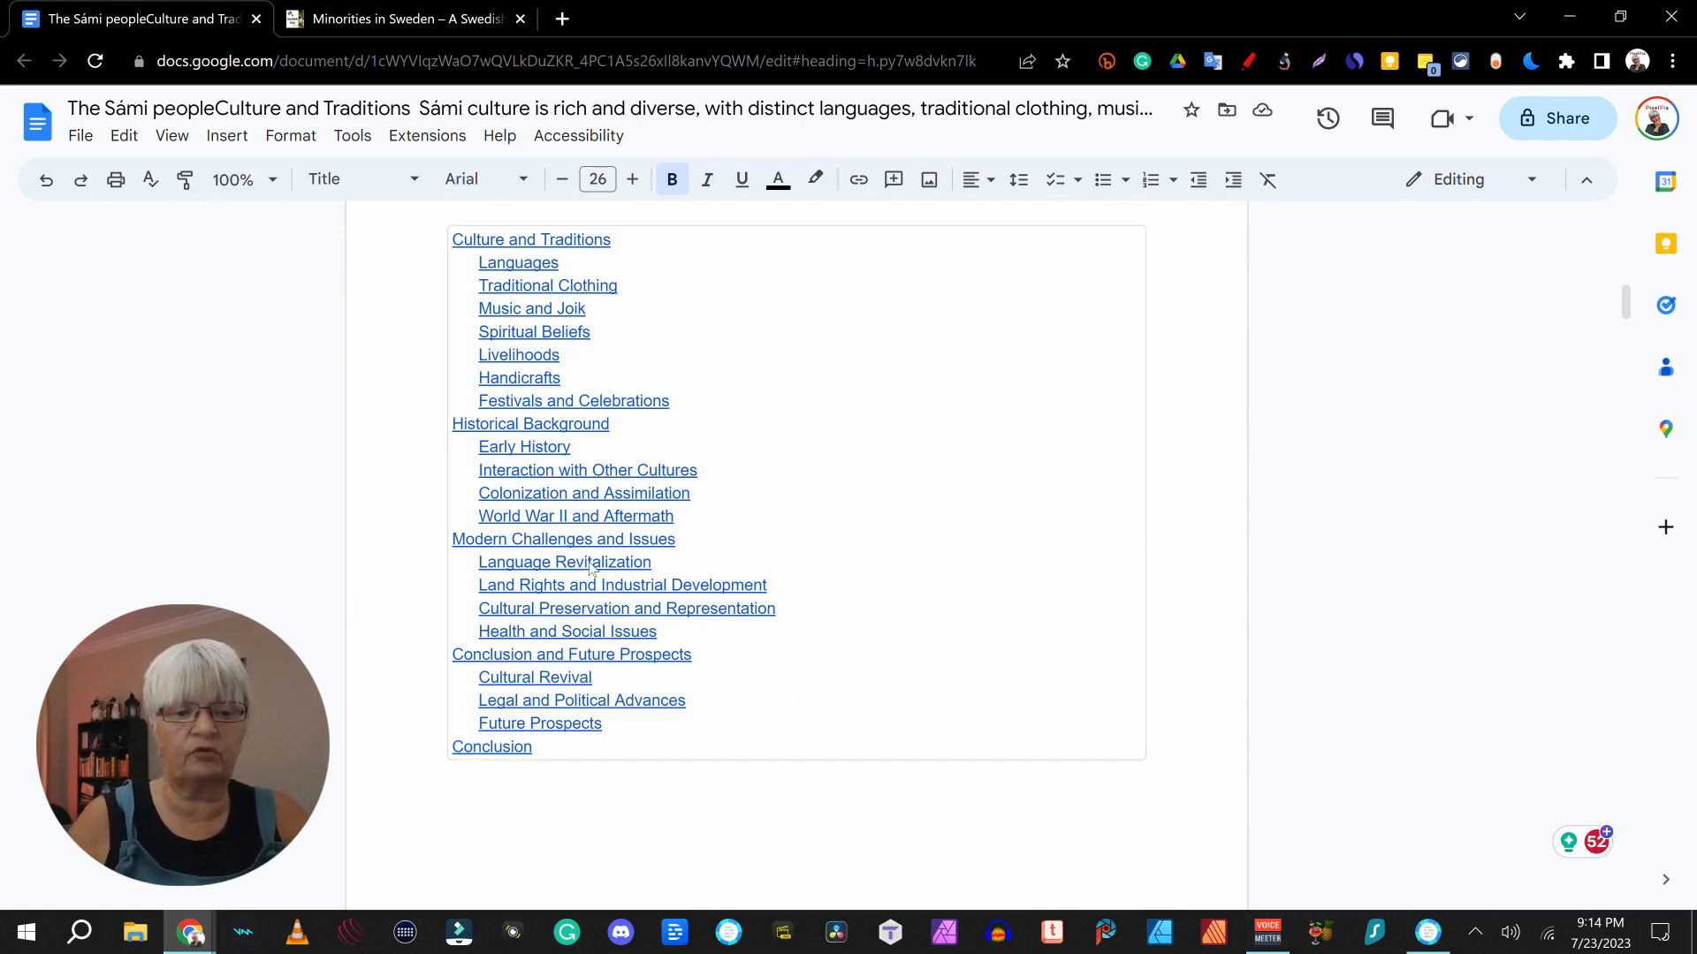
{"action": "left_click", "coordinate": [555, 563]}
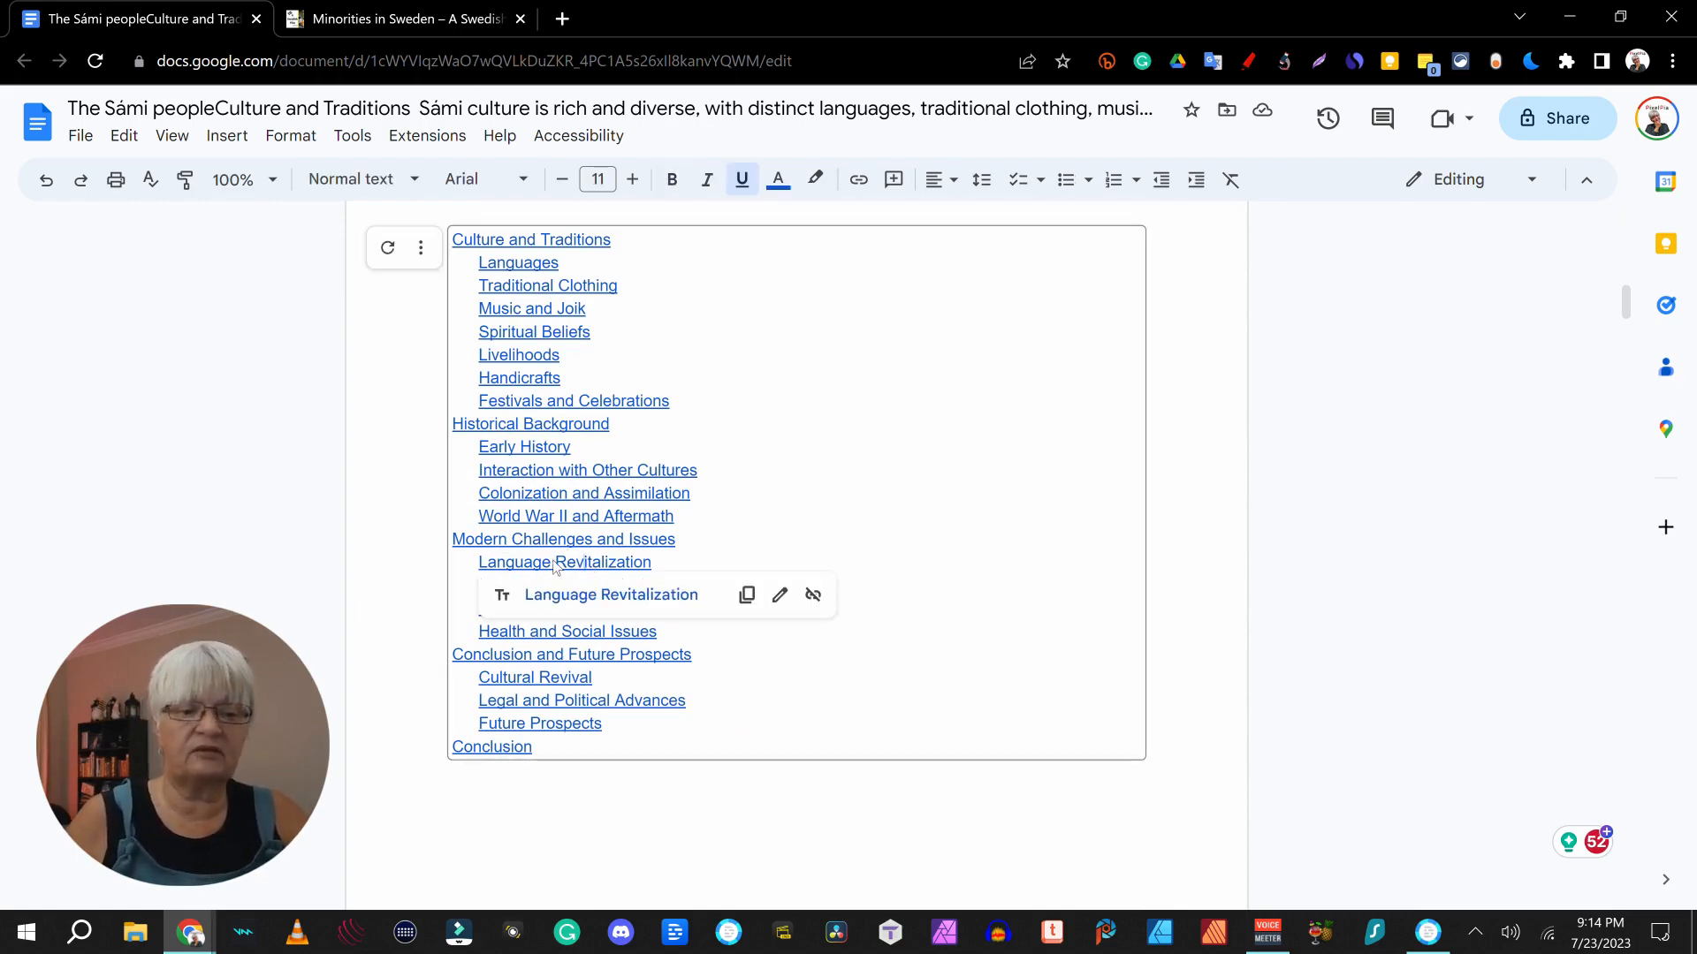
{"action": "left_click", "coordinate": [625, 597]}
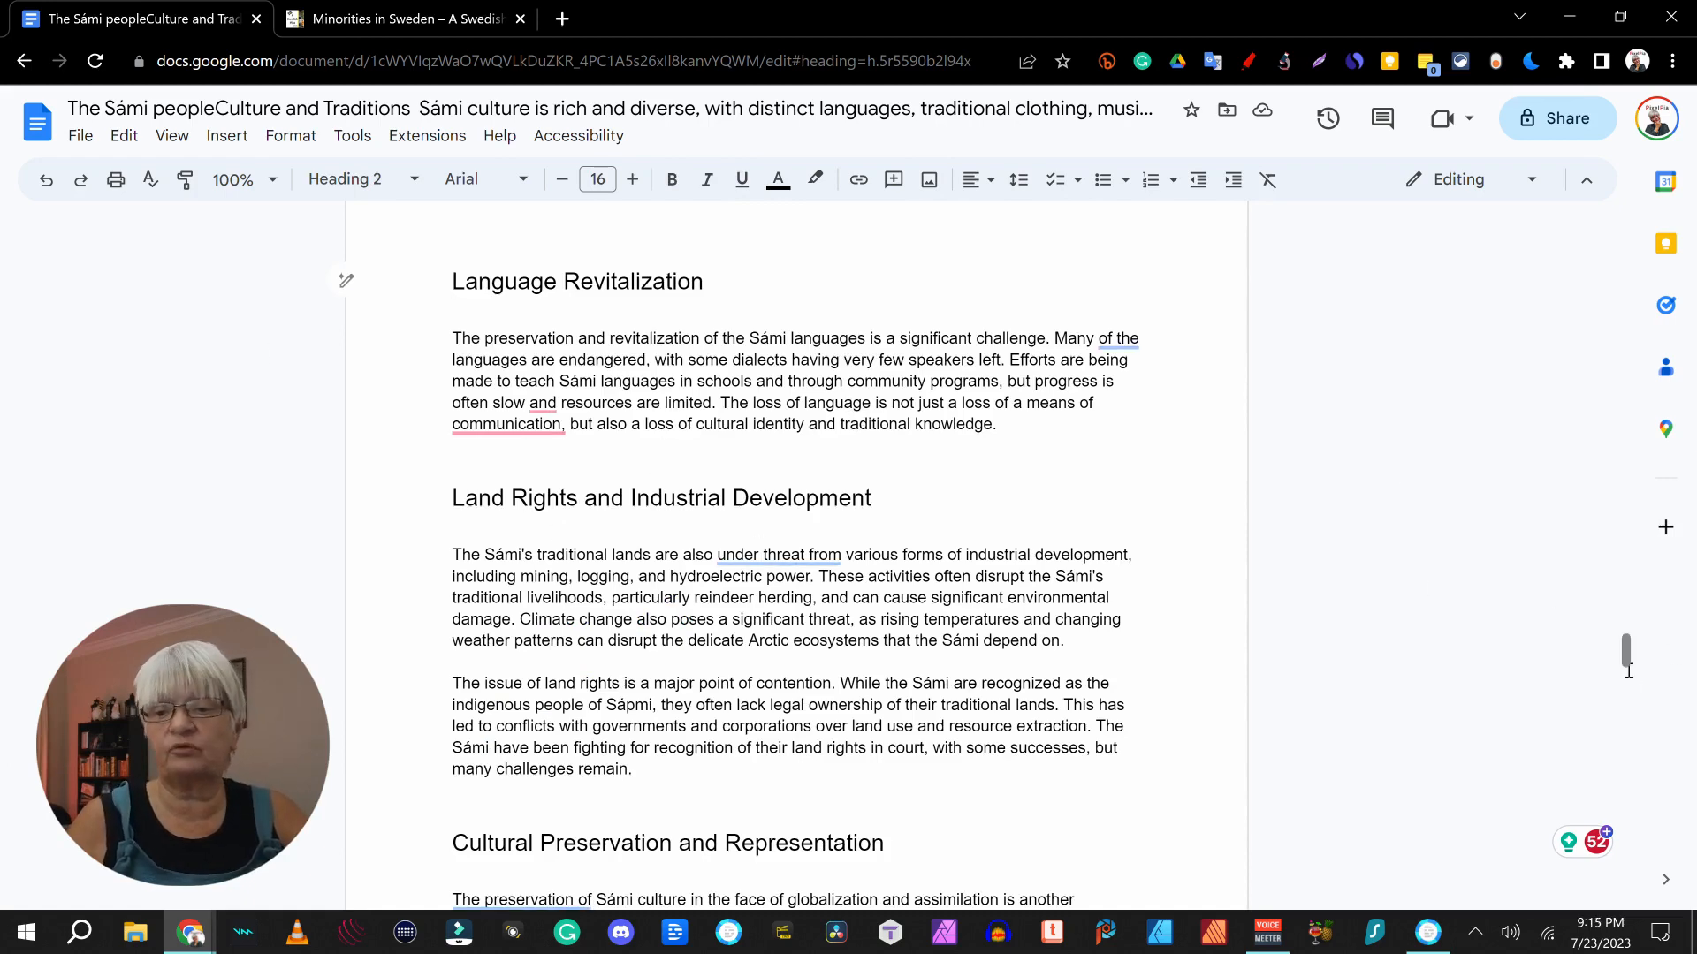
- Add page numbers in the footer, hidden on the first page, with numbering starting at 0
{"action": "left_click_drag", "start_coordinate": [1626, 659], "coordinate": [1613, 215]}
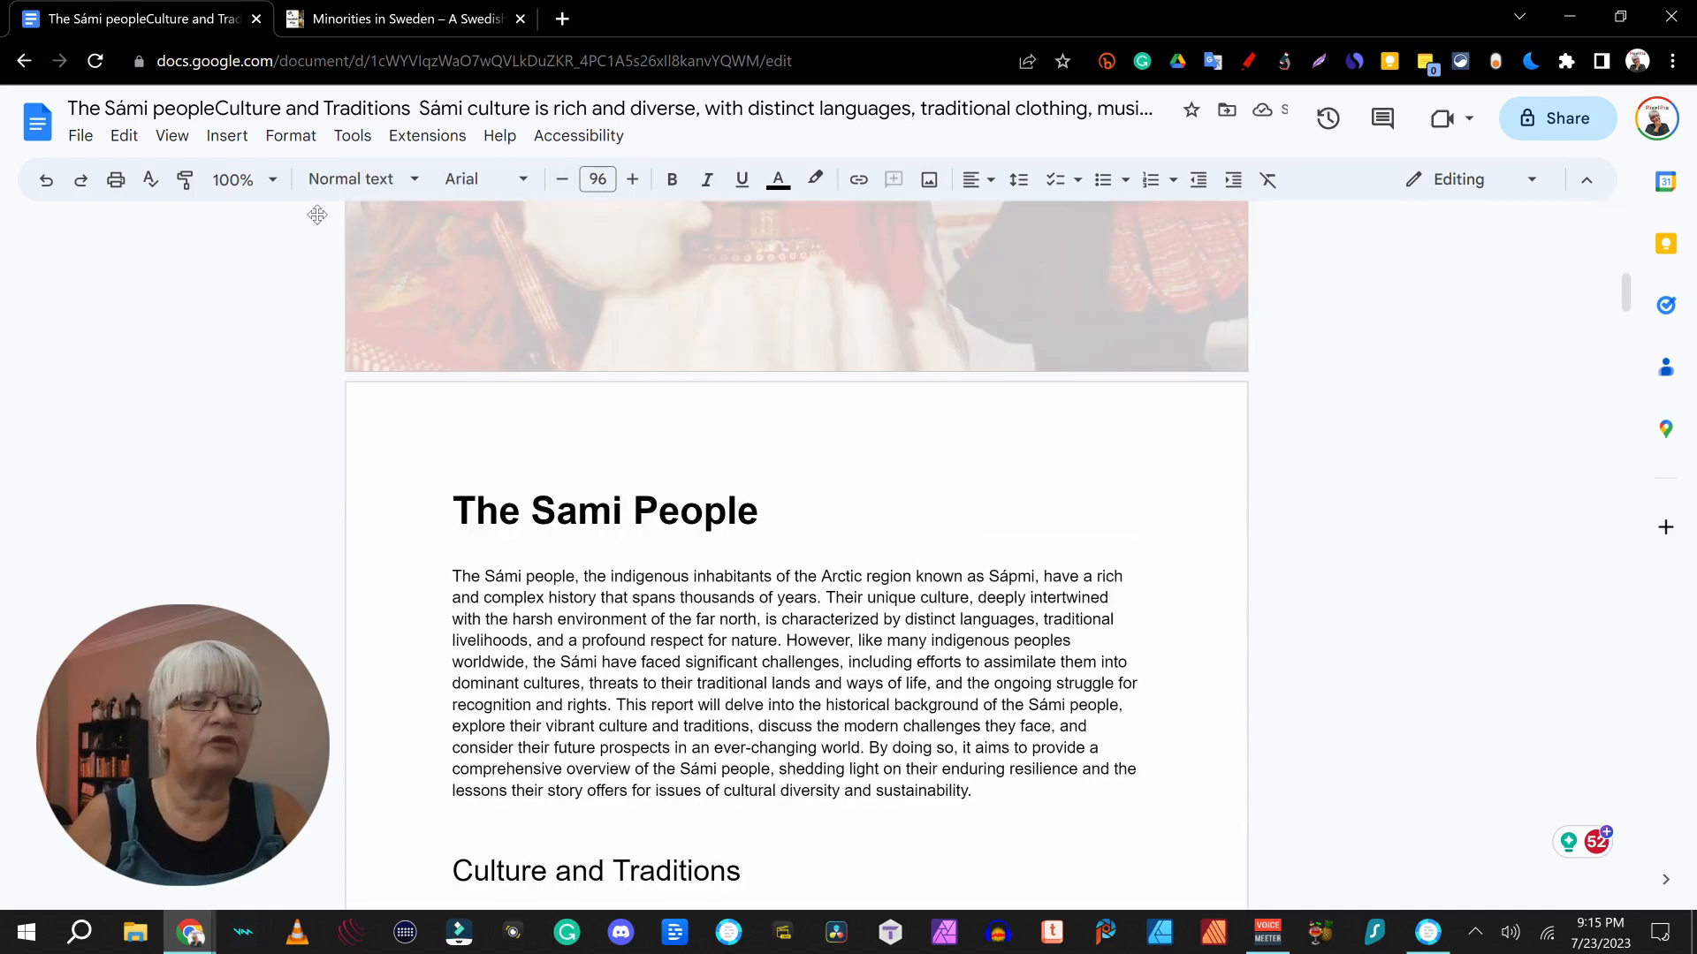
{"action": "left_click", "coordinate": [227, 136]}
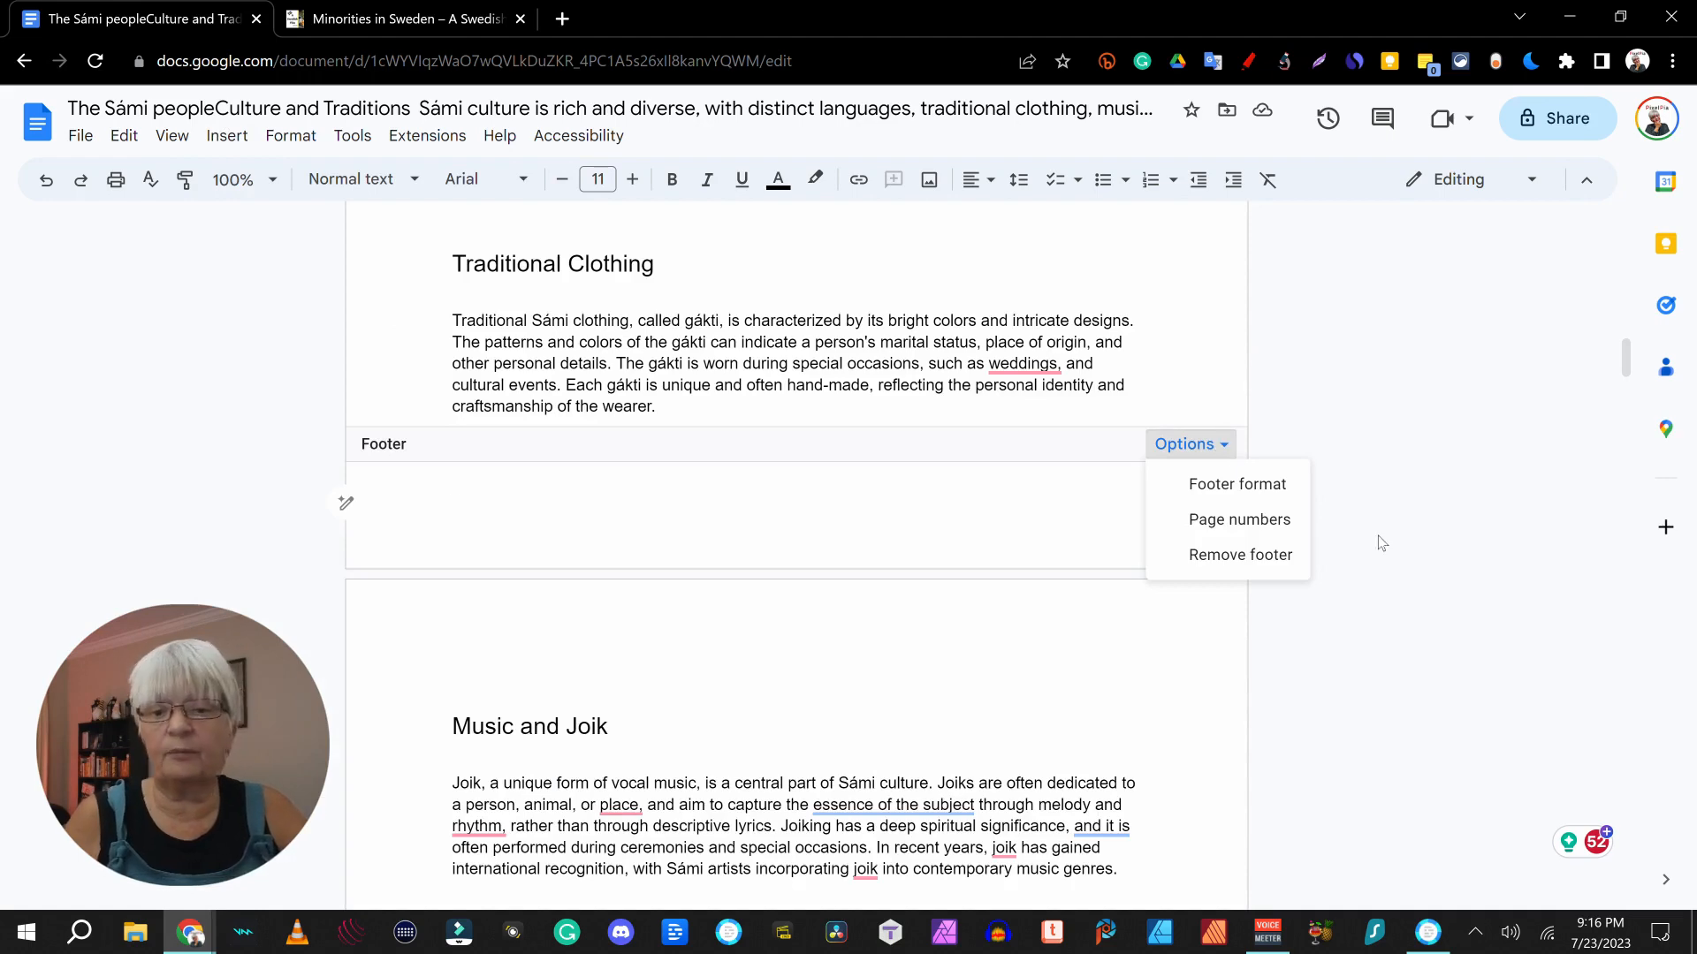
{"action": "left_click", "coordinate": [1251, 526]}
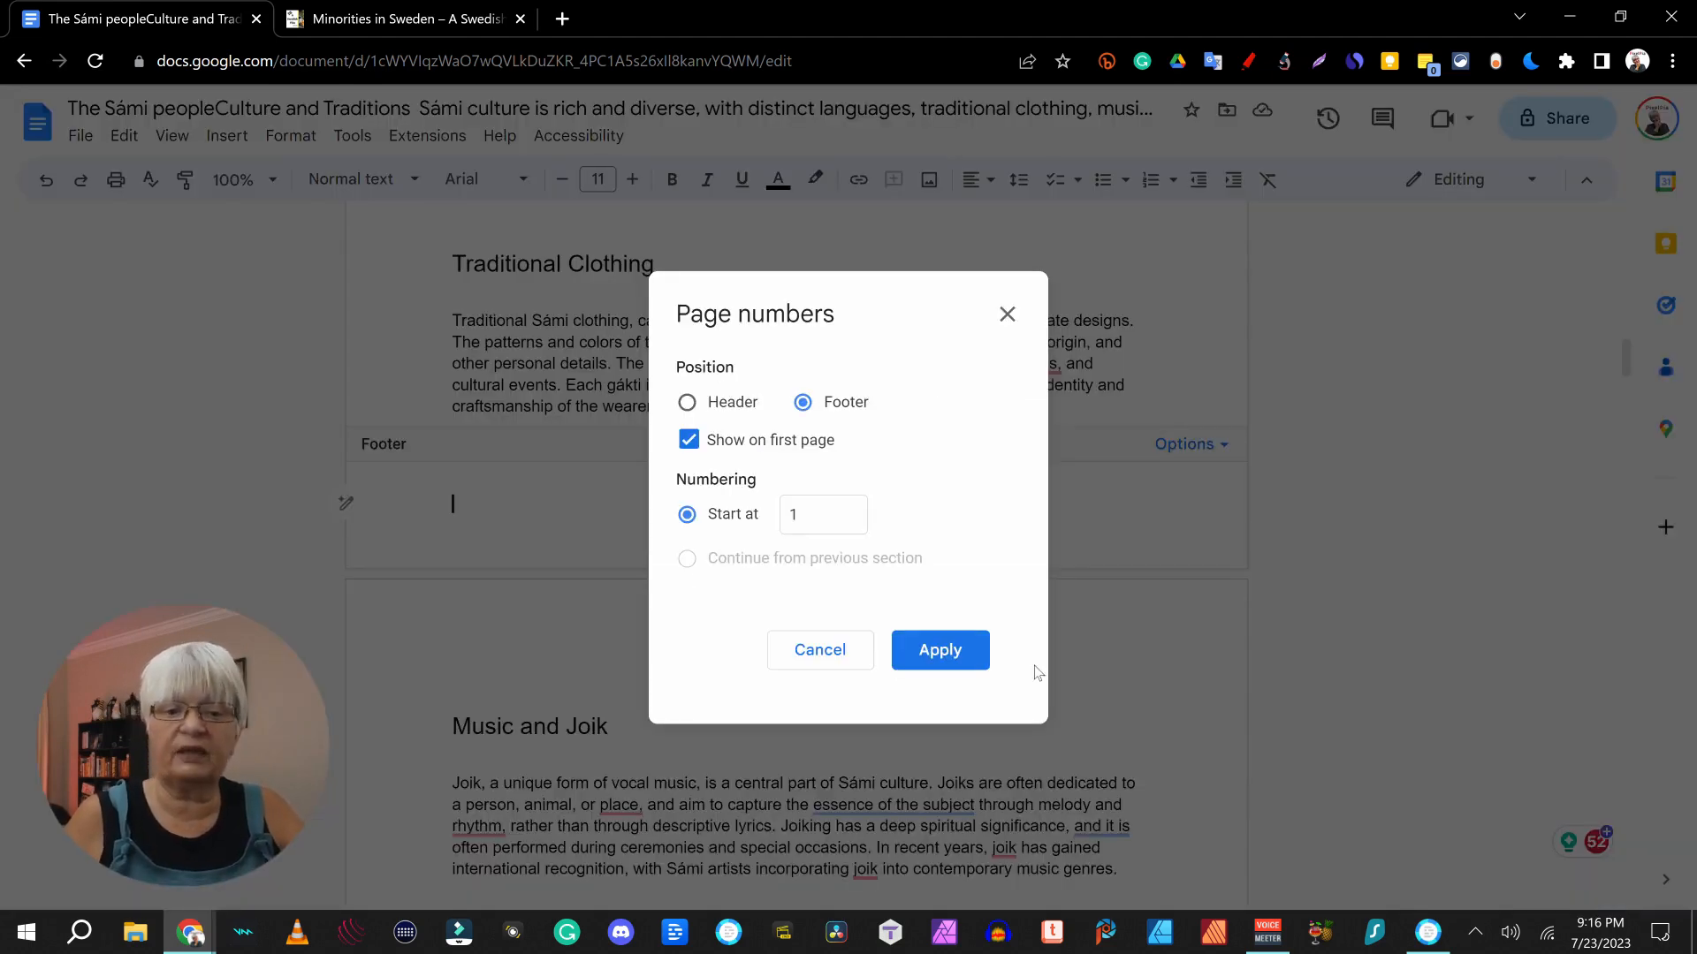
{"action": "left_click", "coordinate": [755, 440]}
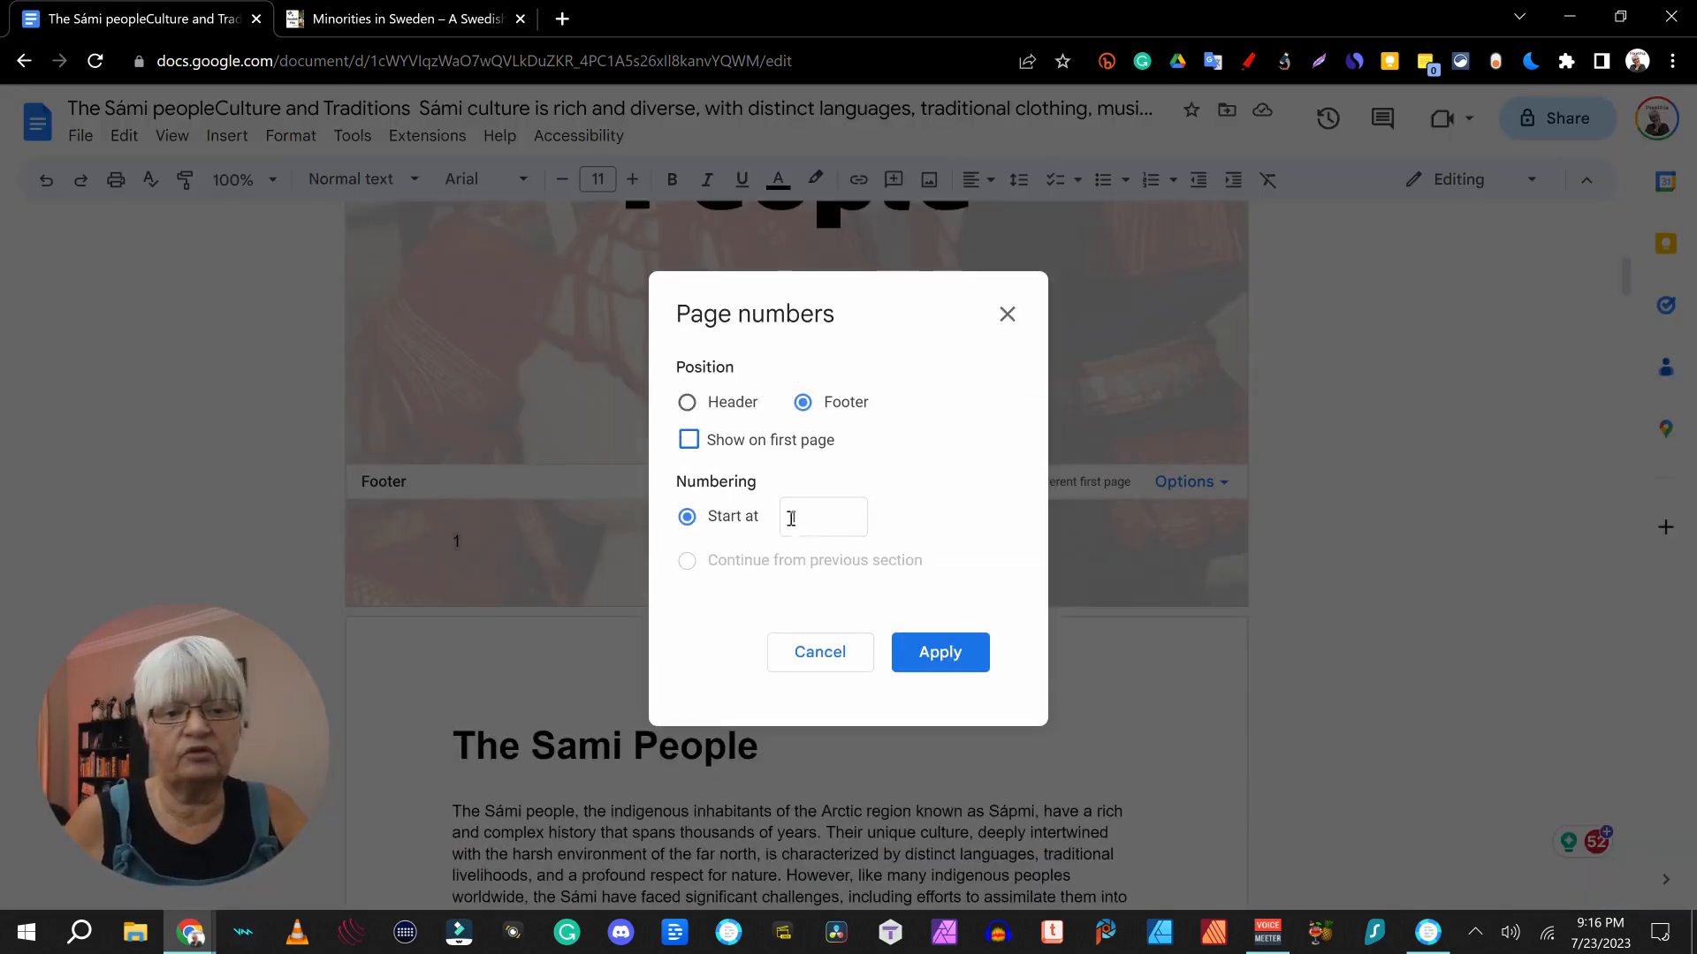
{"action": "double_click", "coordinate": [823, 514]}
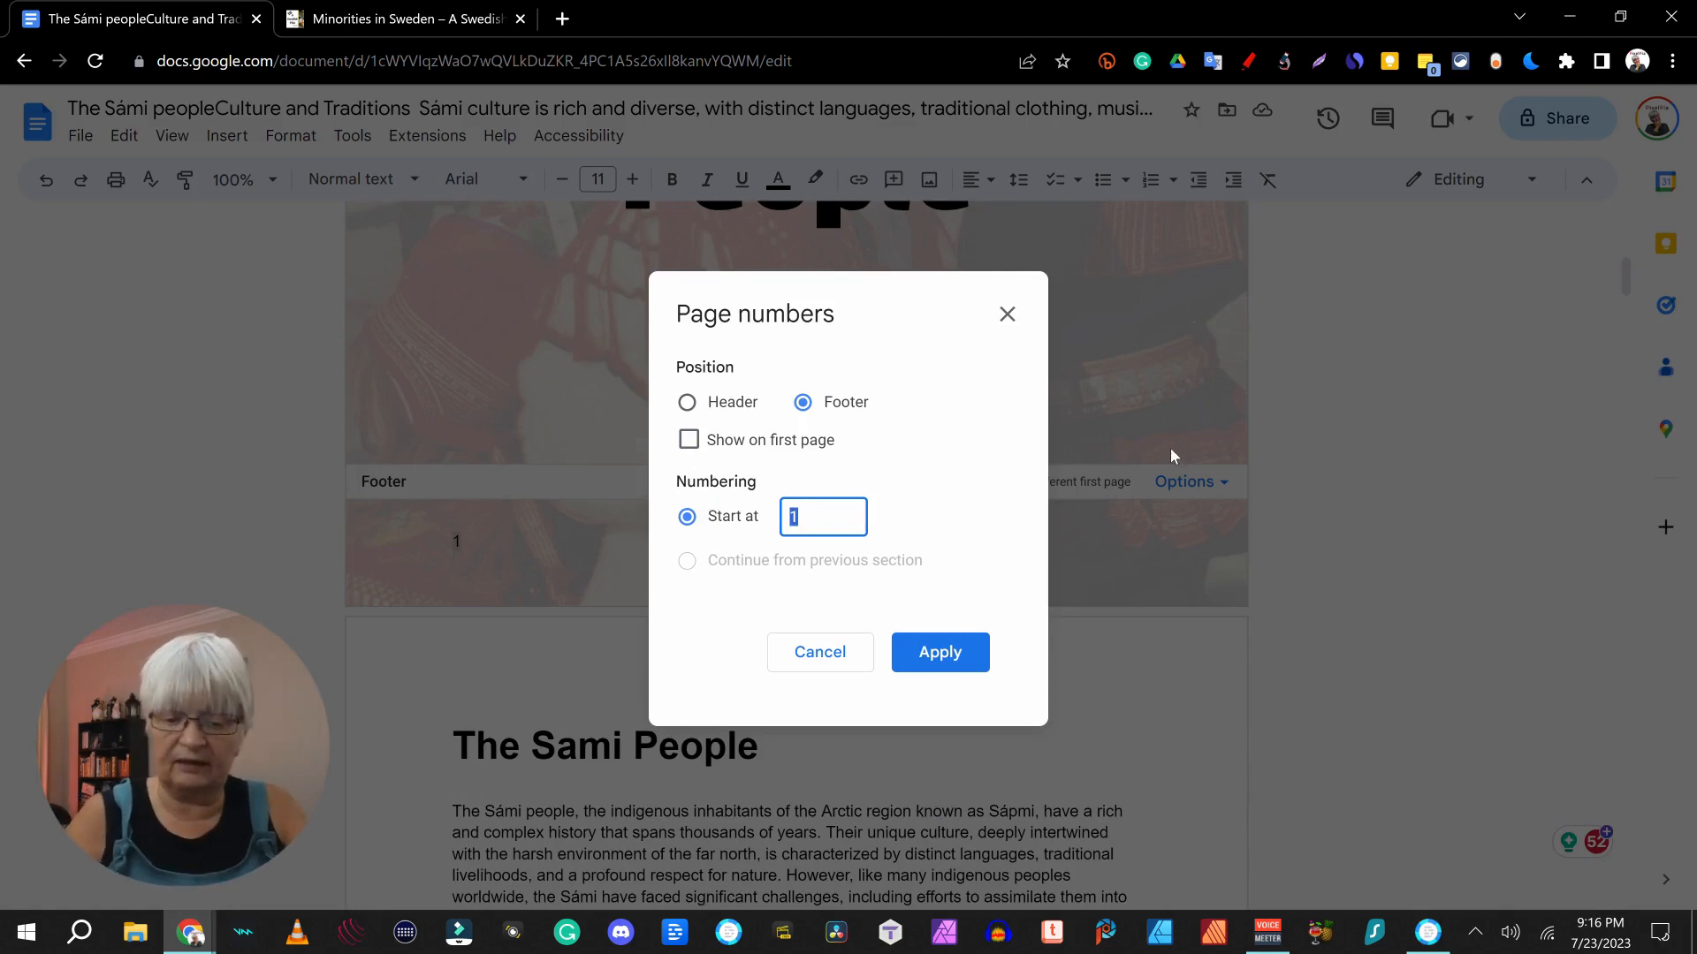
{"action": "type", "text": "0"}
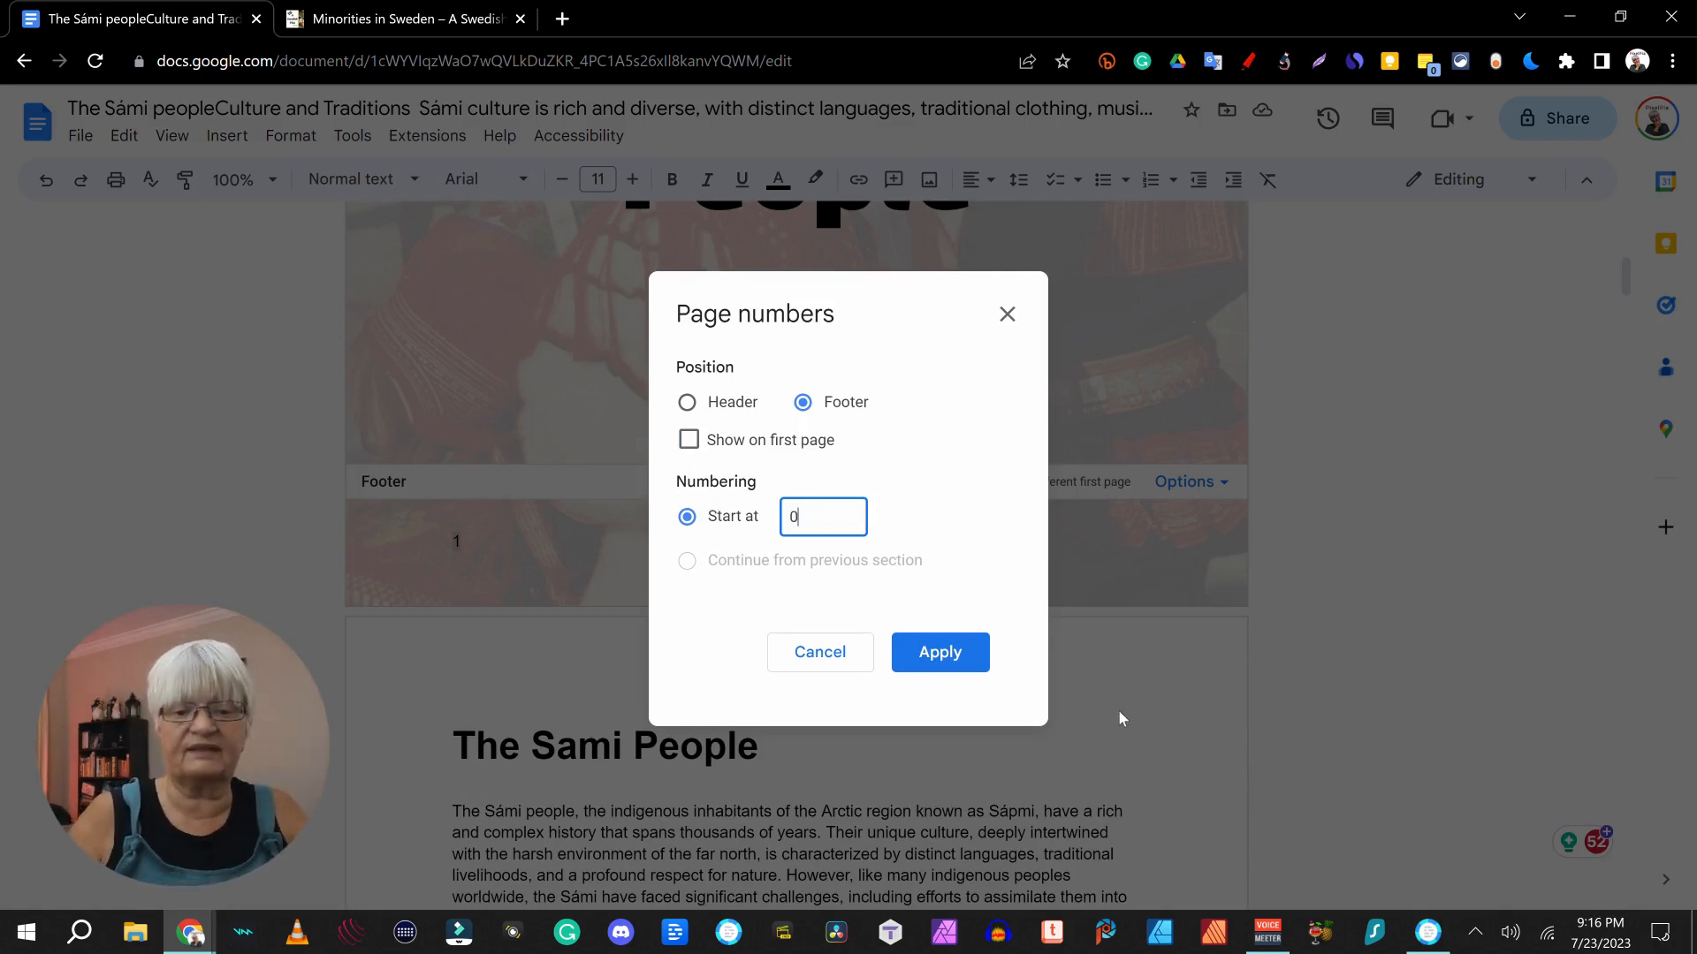
{"action": "left_click", "coordinate": [945, 654]}
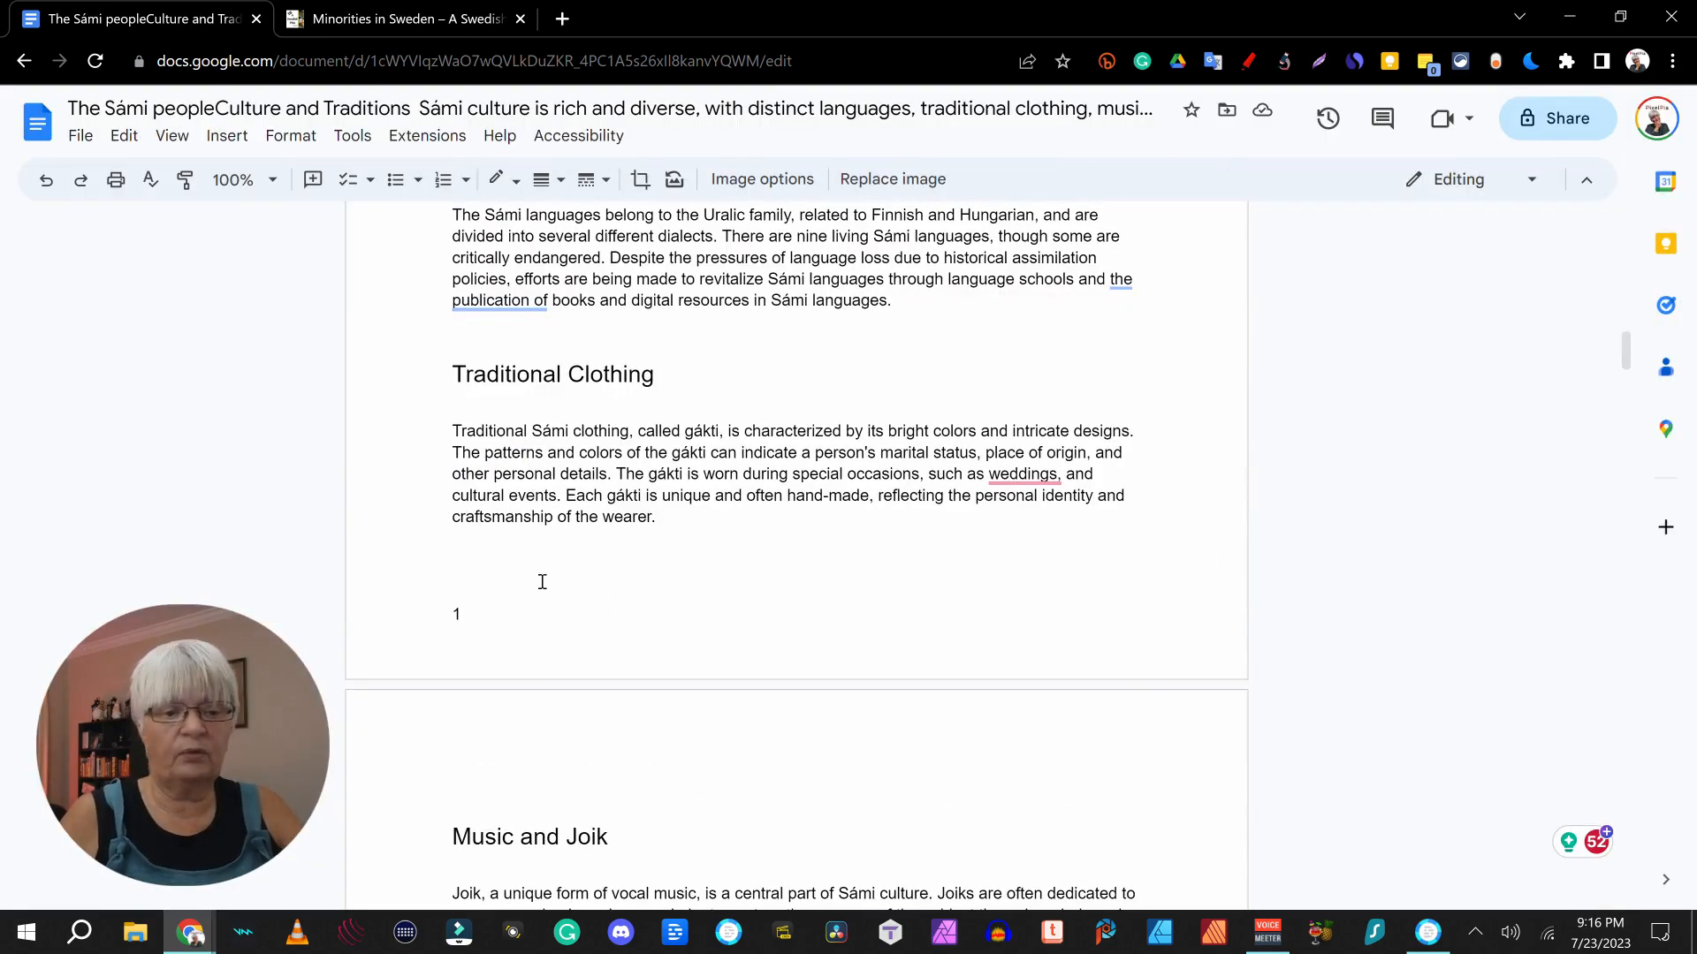
{"action": "left_click", "coordinate": [510, 622]}
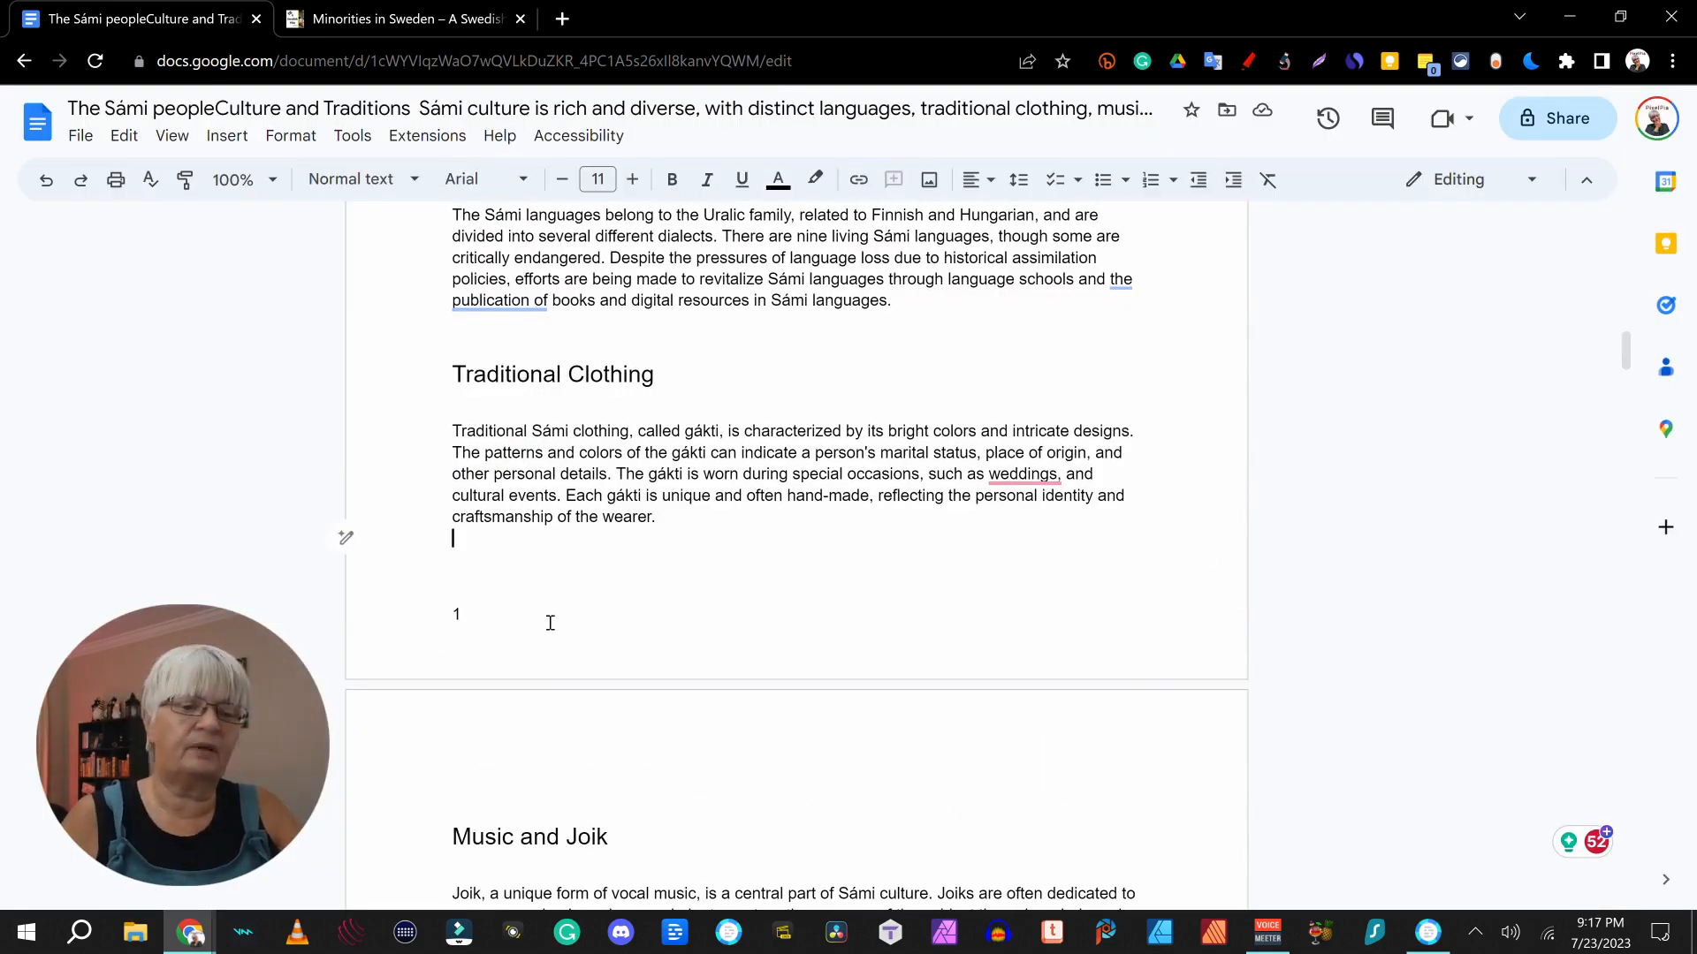
- Insert a table of contents with dotted leaders and page numbers before the "The Sami People" title
{"action": "scroll", "coordinate": [744, 575], "scroll_direction": "up", "scroll_amount": 11}
{"action": "scroll", "coordinate": [503, 396], "scroll_direction": "down", "scroll_amount": 4}
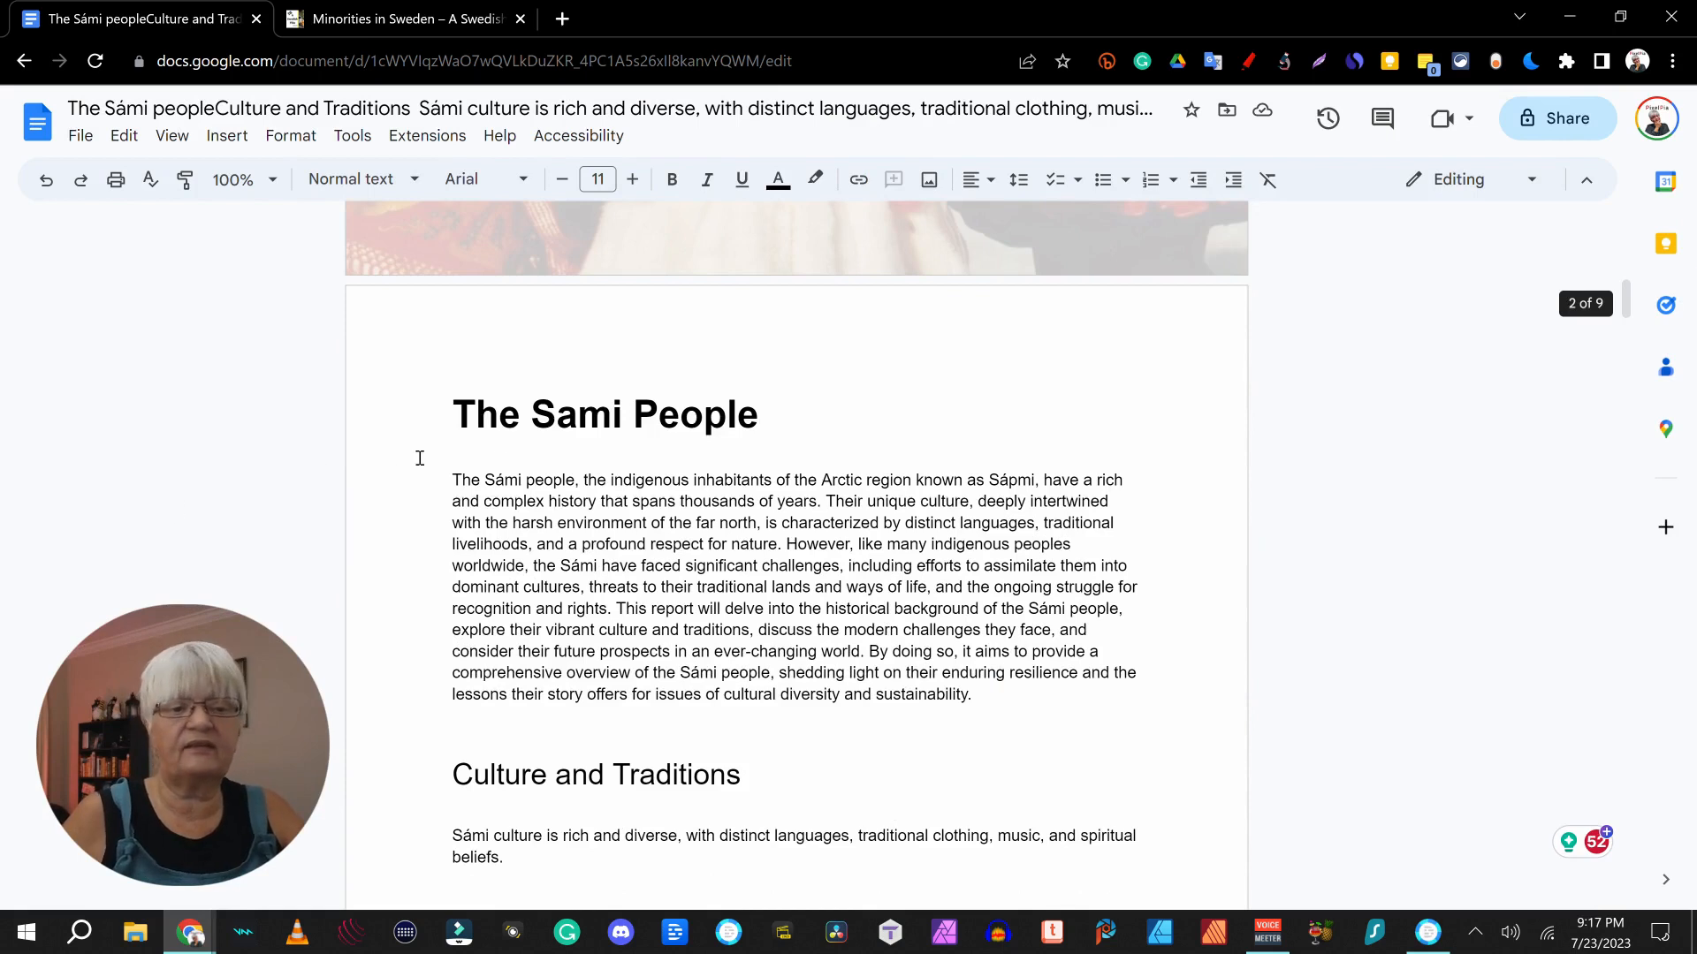
{"action": "left_click", "coordinate": [453, 413]}
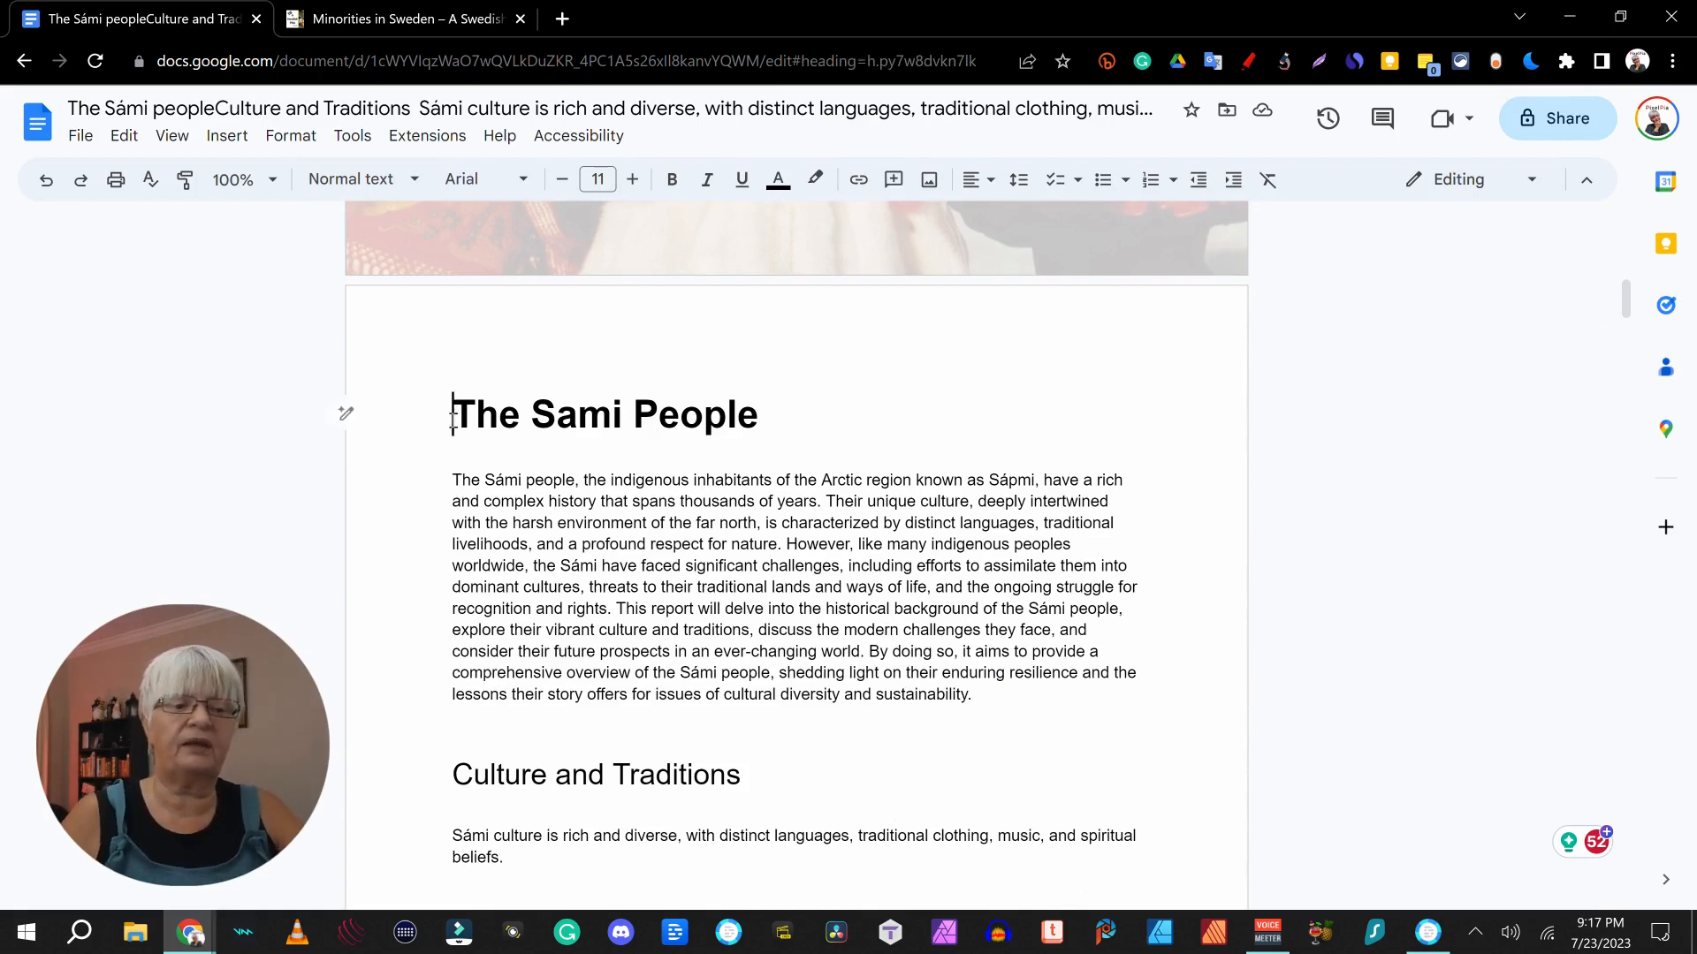
{"action": "left_click", "coordinate": [227, 141]}
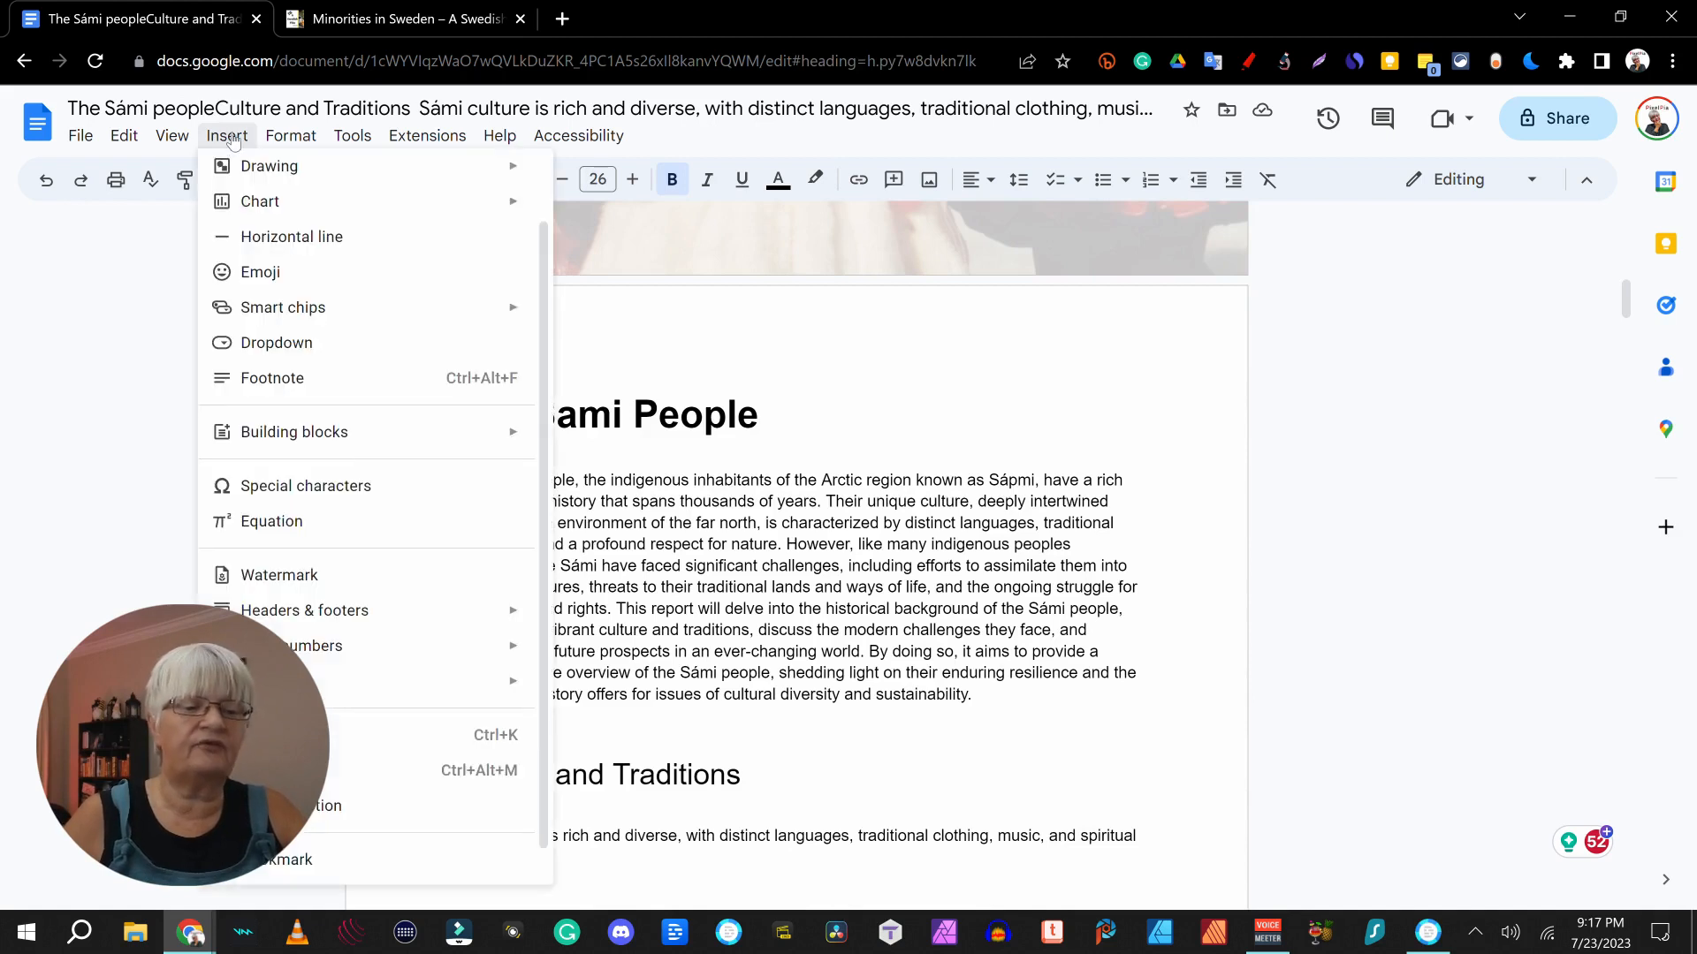
{"action": "mouse_move", "coordinate": [500, 861]}
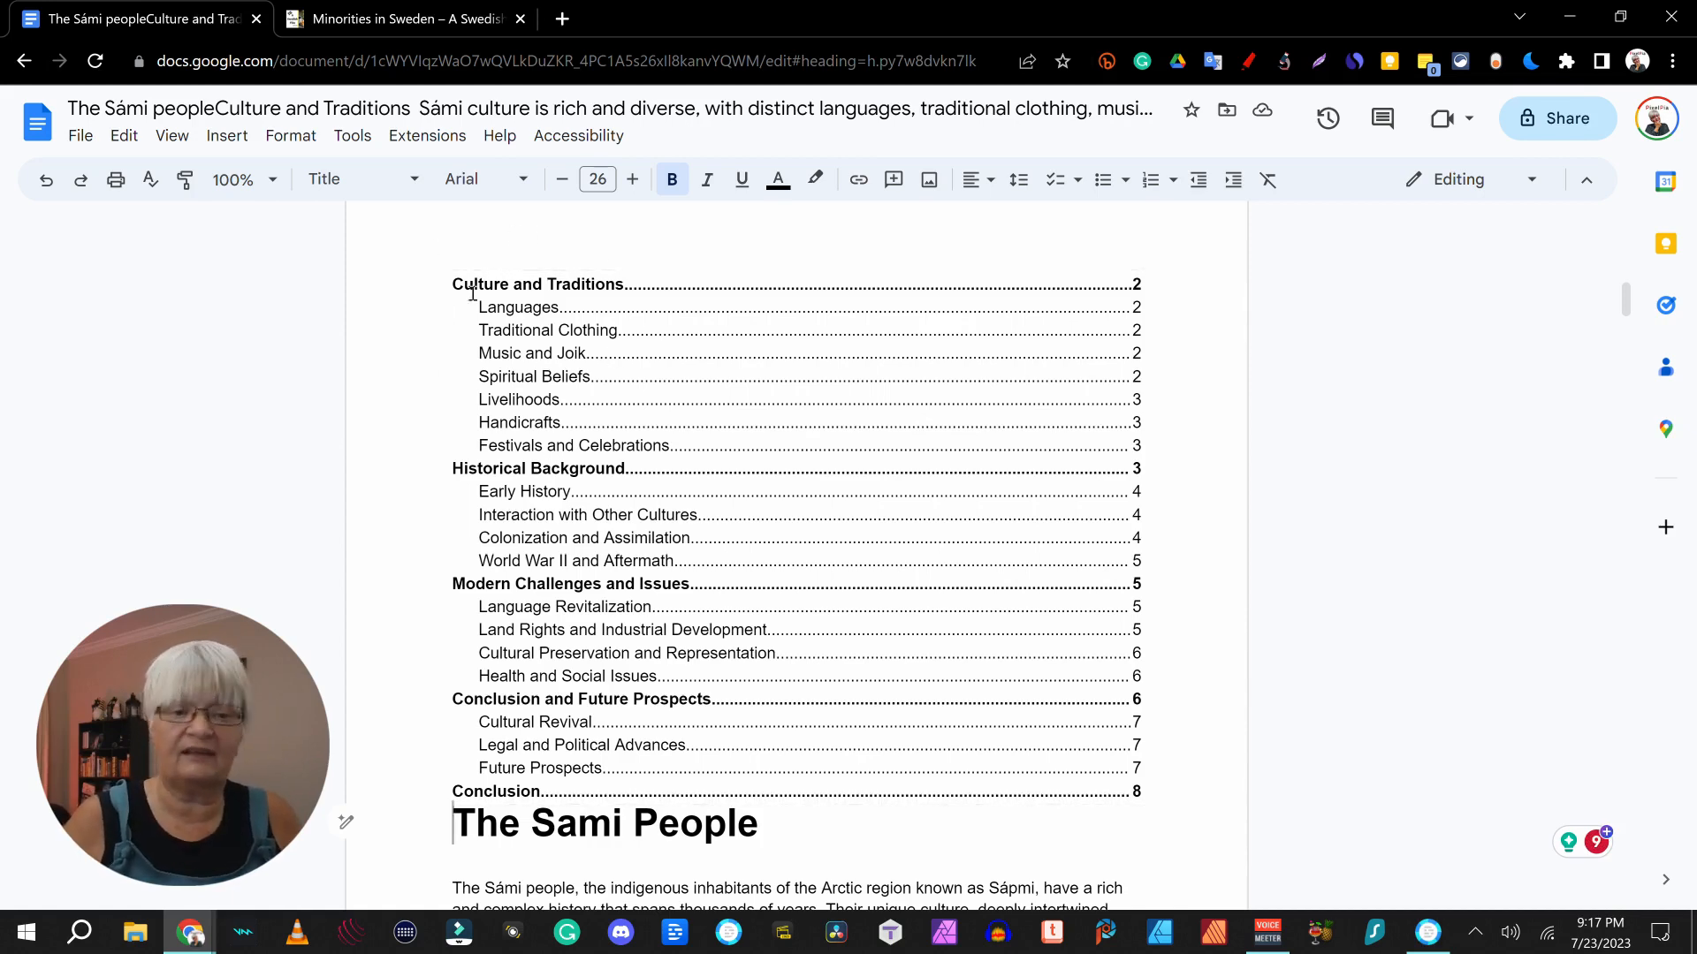
{"action": "scroll", "coordinate": [367, 215], "scroll_direction": "down", "scroll_amount": 7}
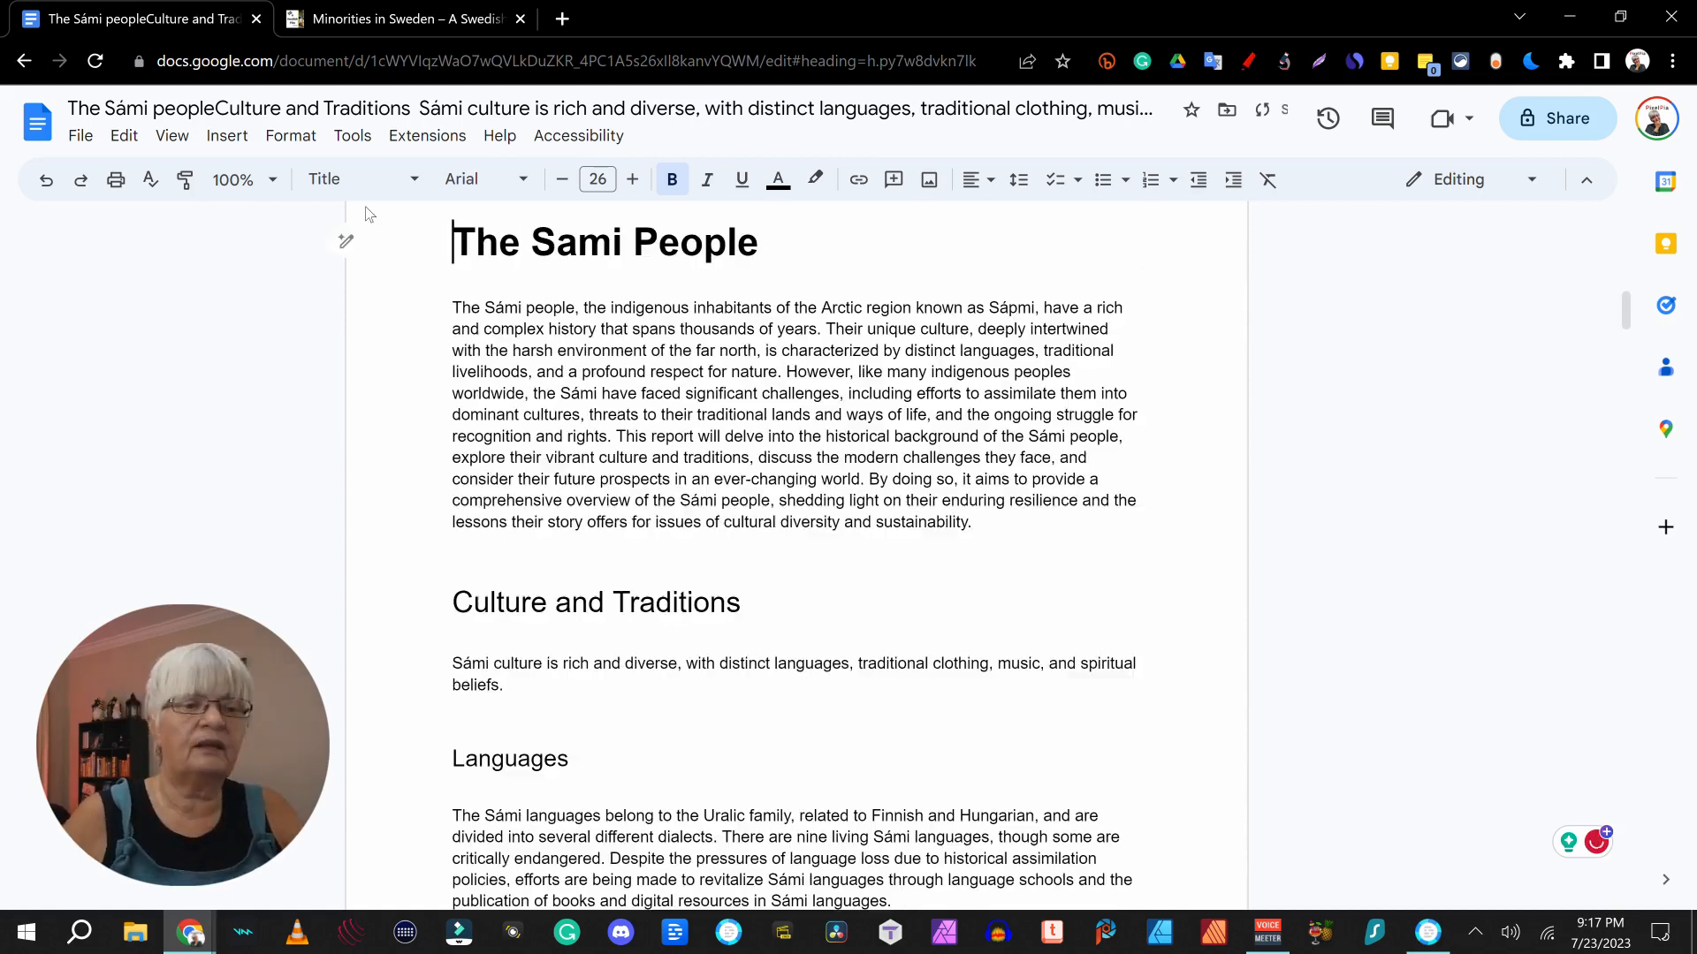
{"action": "left_click", "coordinate": [231, 137]}
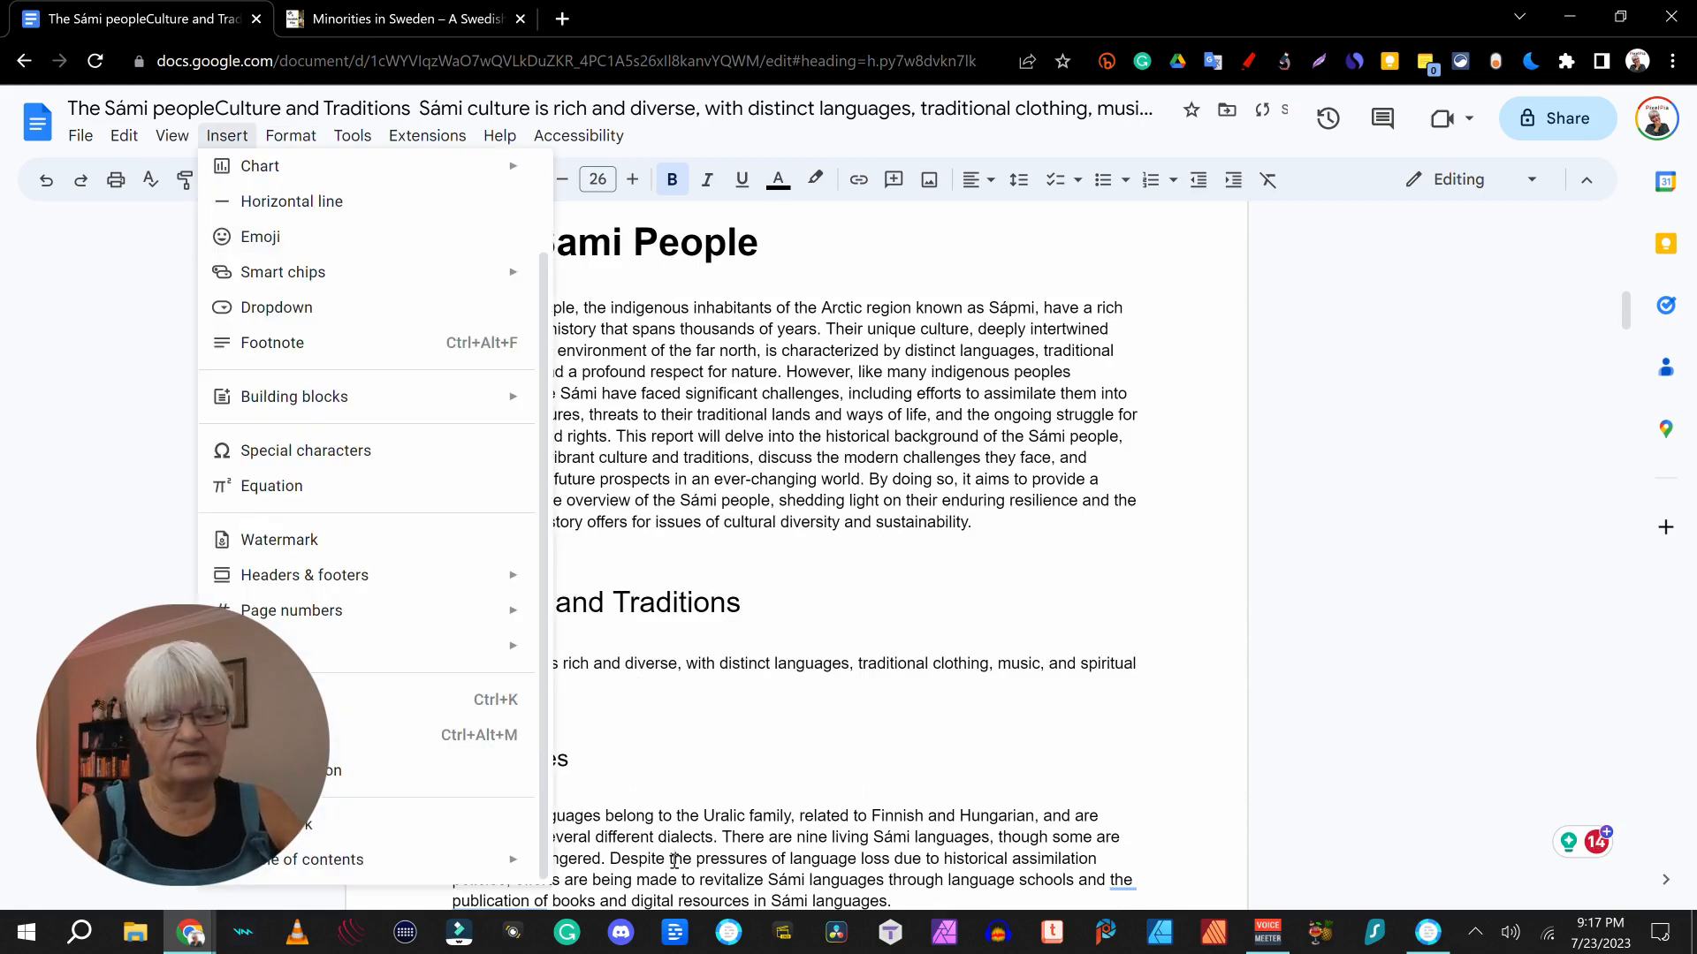
{"action": "mouse_move", "coordinate": [459, 861]}
{"action": "left_click", "coordinate": [584, 808]}
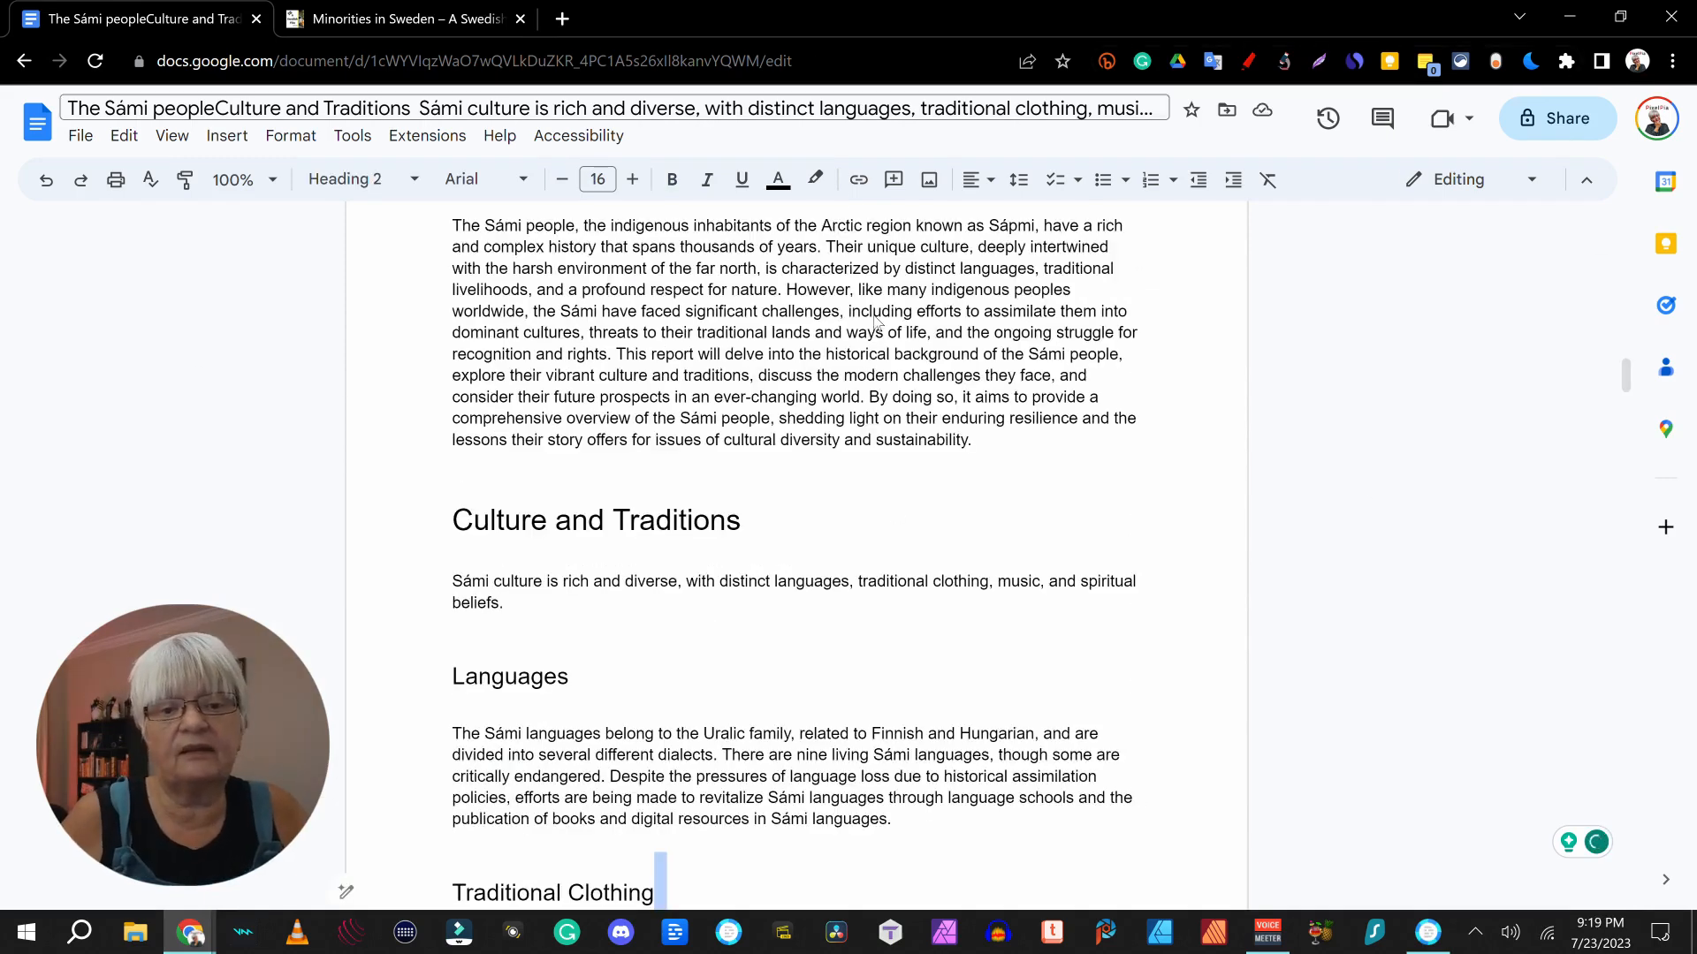
- Insert a footnote after "comprehensive overview" in the introductory paragraph with the text "Needs more explanation"
{"action": "left_click", "coordinate": [868, 397]}
{"action": "left_click_drag", "start_coordinate": [869, 398], "coordinate": [634, 419]}
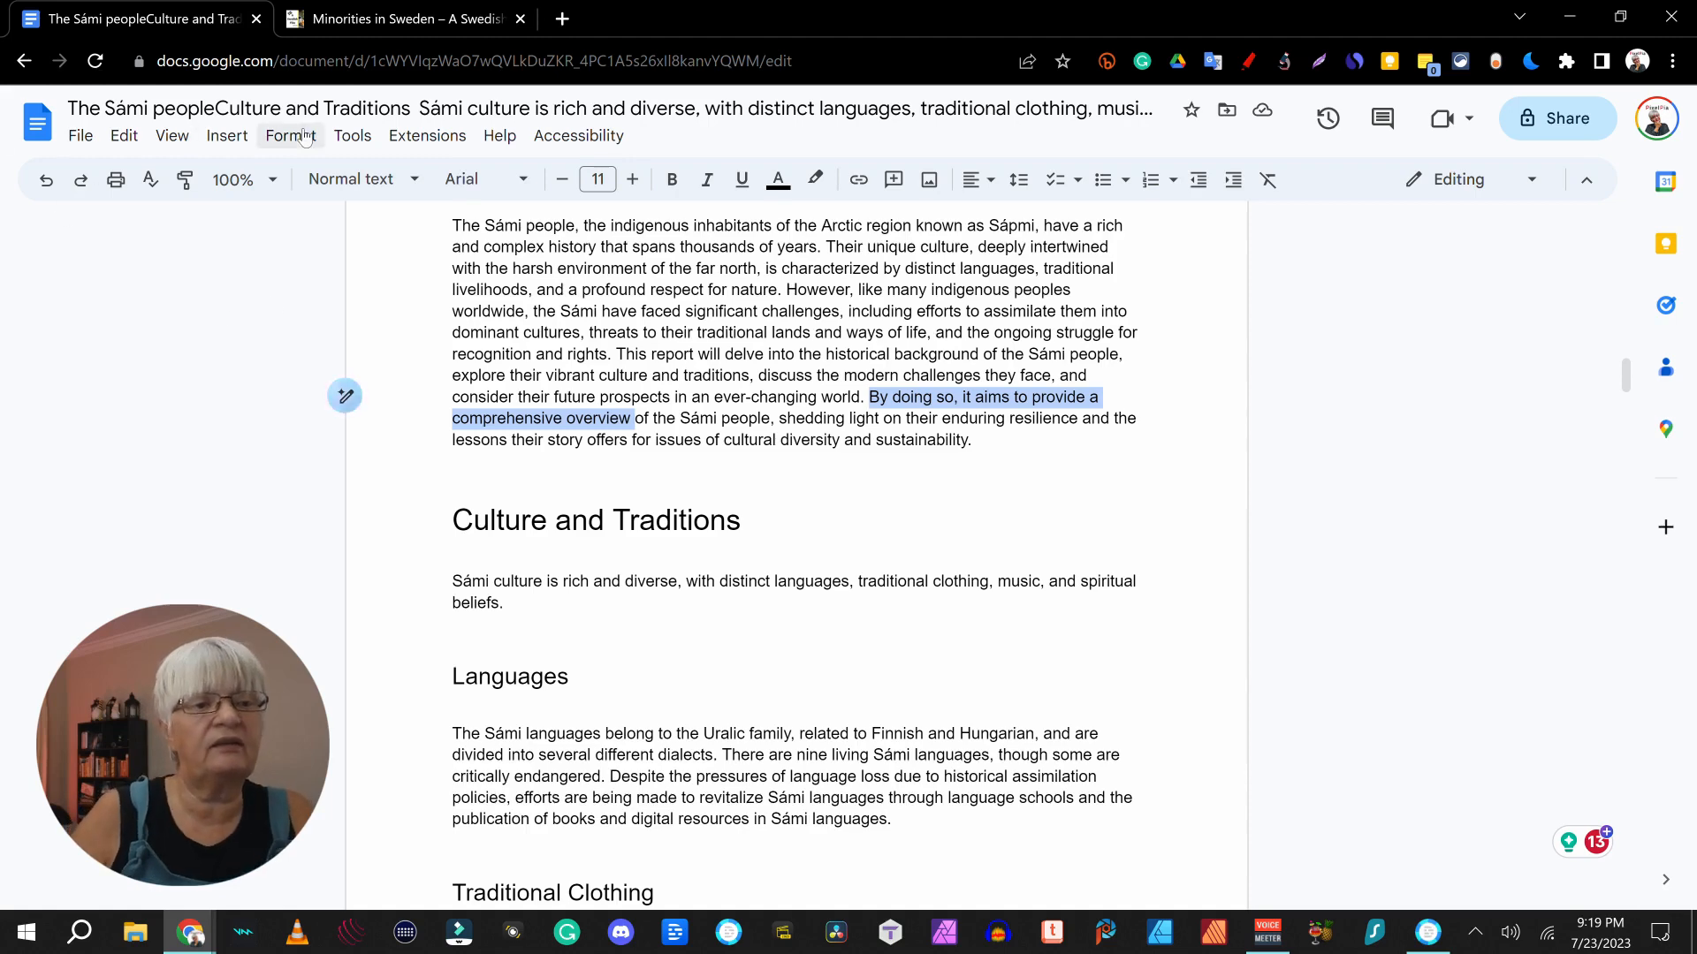
{"action": "left_click", "coordinate": [226, 143]}
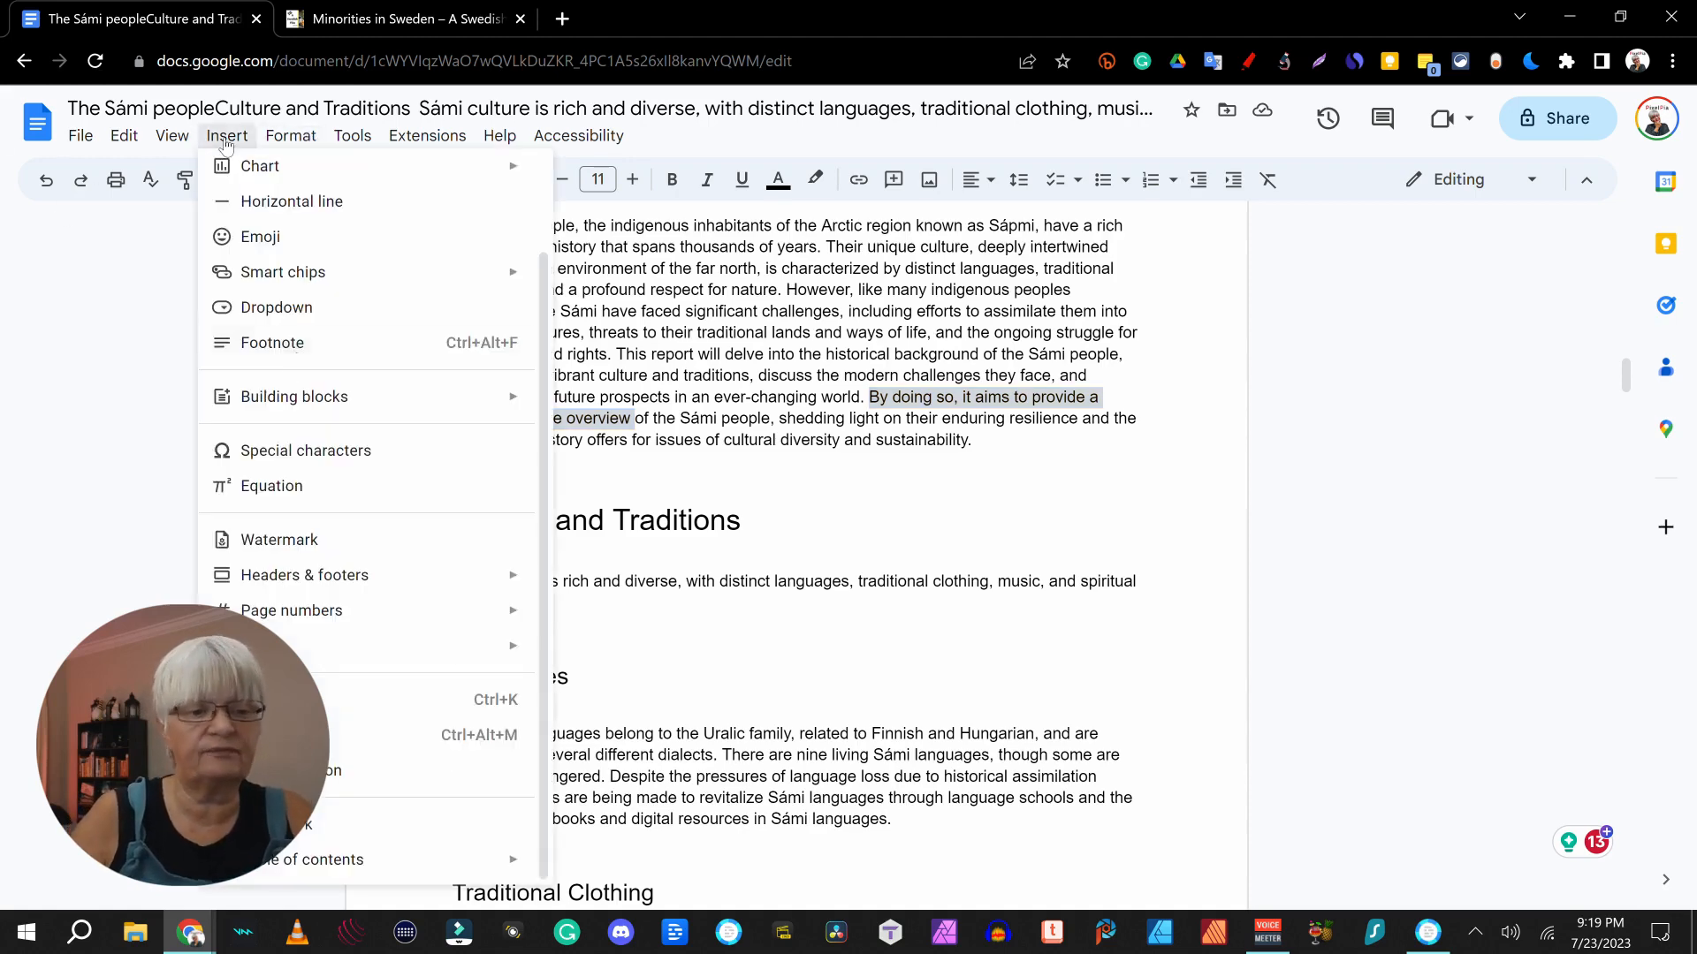
{"action": "left_click", "coordinate": [353, 357]}
{"action": "scroll", "coordinate": [720, 464], "scroll_direction": "up", "scroll_amount": 5}
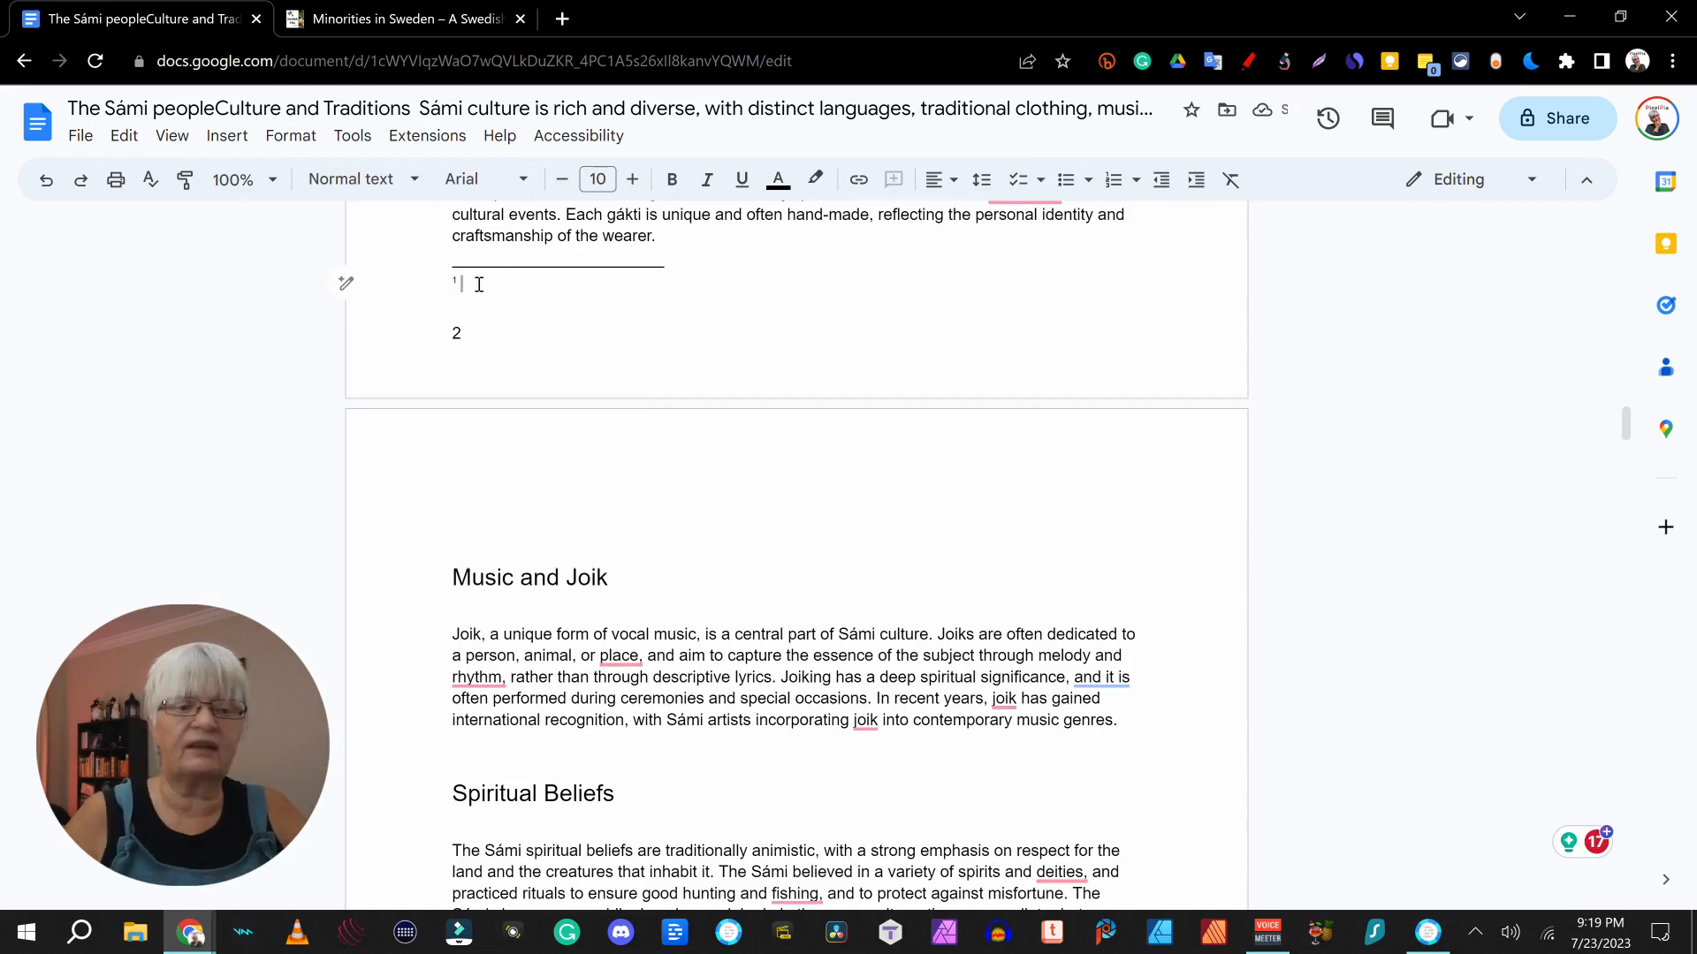
{"action": "type", "text": "Needs more explanation"}
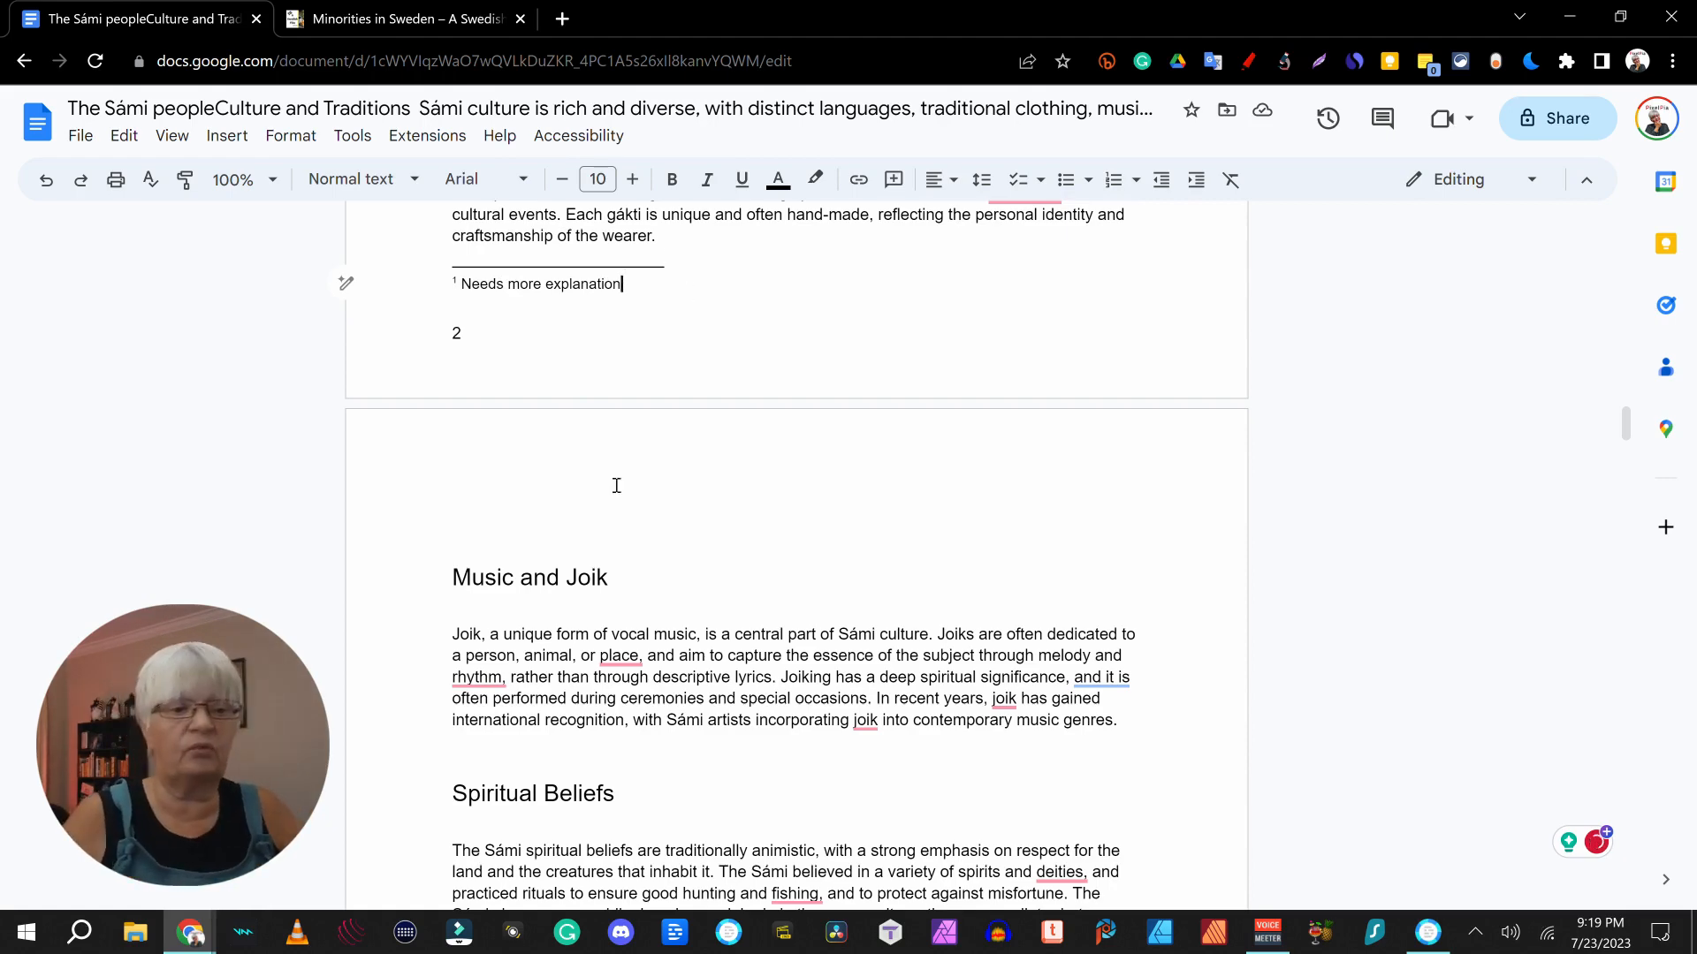
- Examine the footnote marker in the introductory paragraph and the matching note at the foot of the same page
{"action": "scroll", "coordinate": [682, 606], "scroll_direction": "up", "scroll_amount": 15}
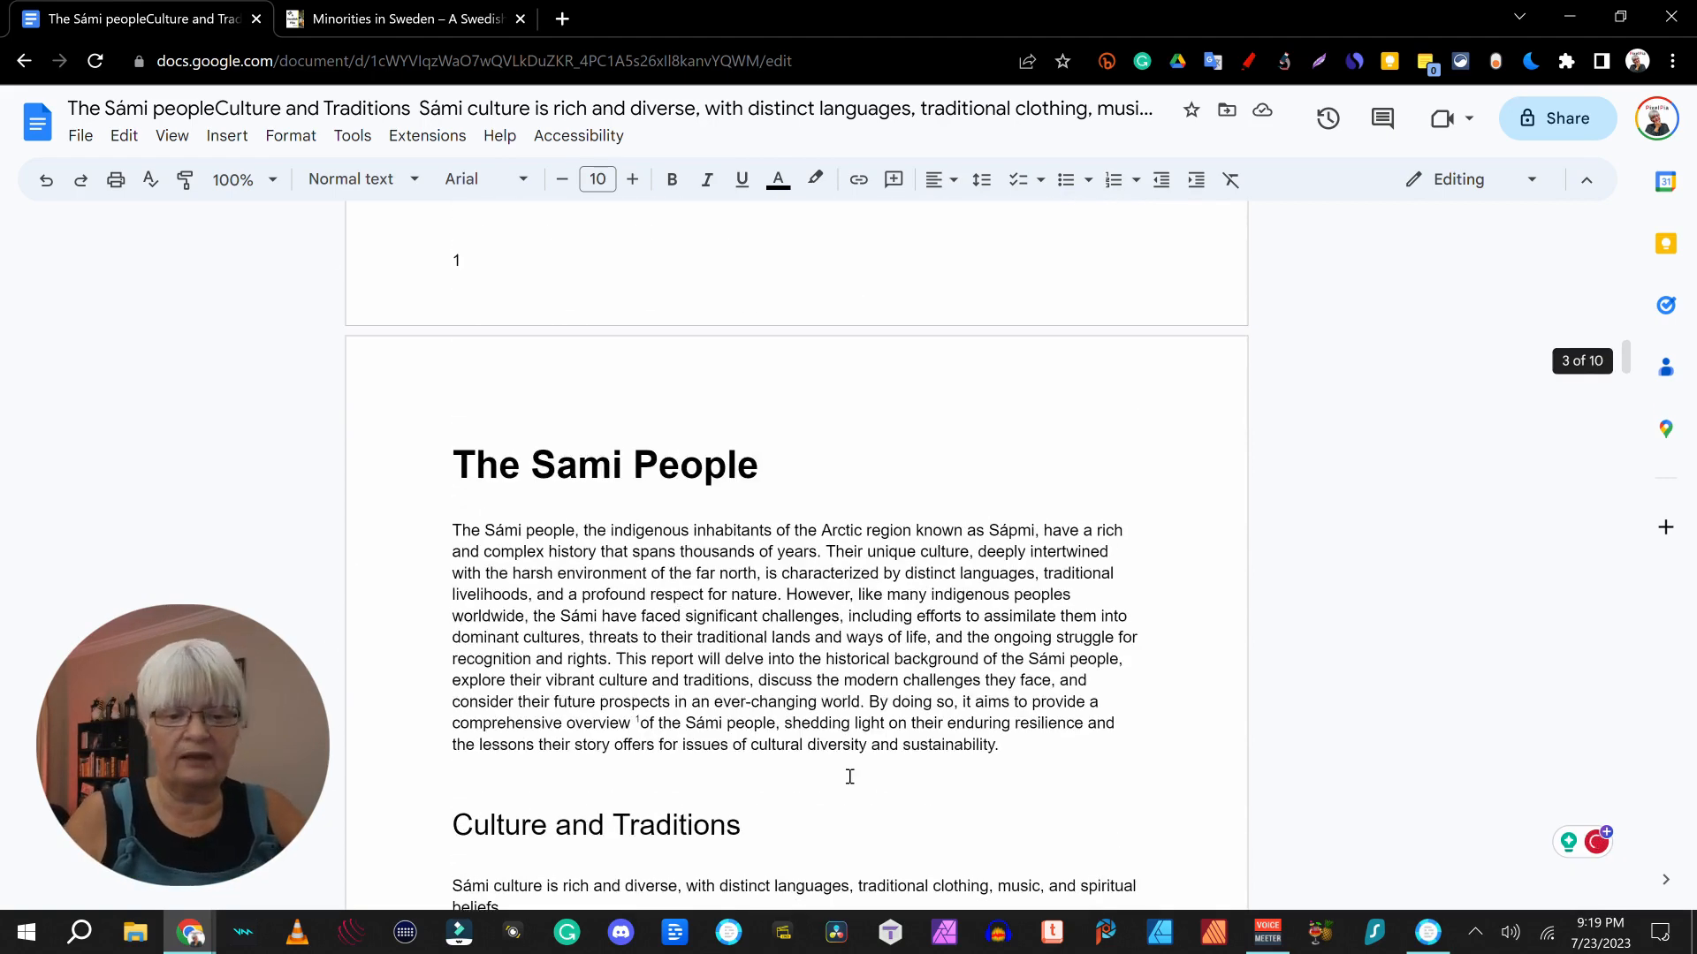
{"action": "scroll", "coordinate": [527, 557], "scroll_direction": "down", "scroll_amount": 3}
{"action": "scroll", "coordinate": [1048, 594], "scroll_direction": "up", "scroll_amount": 1}
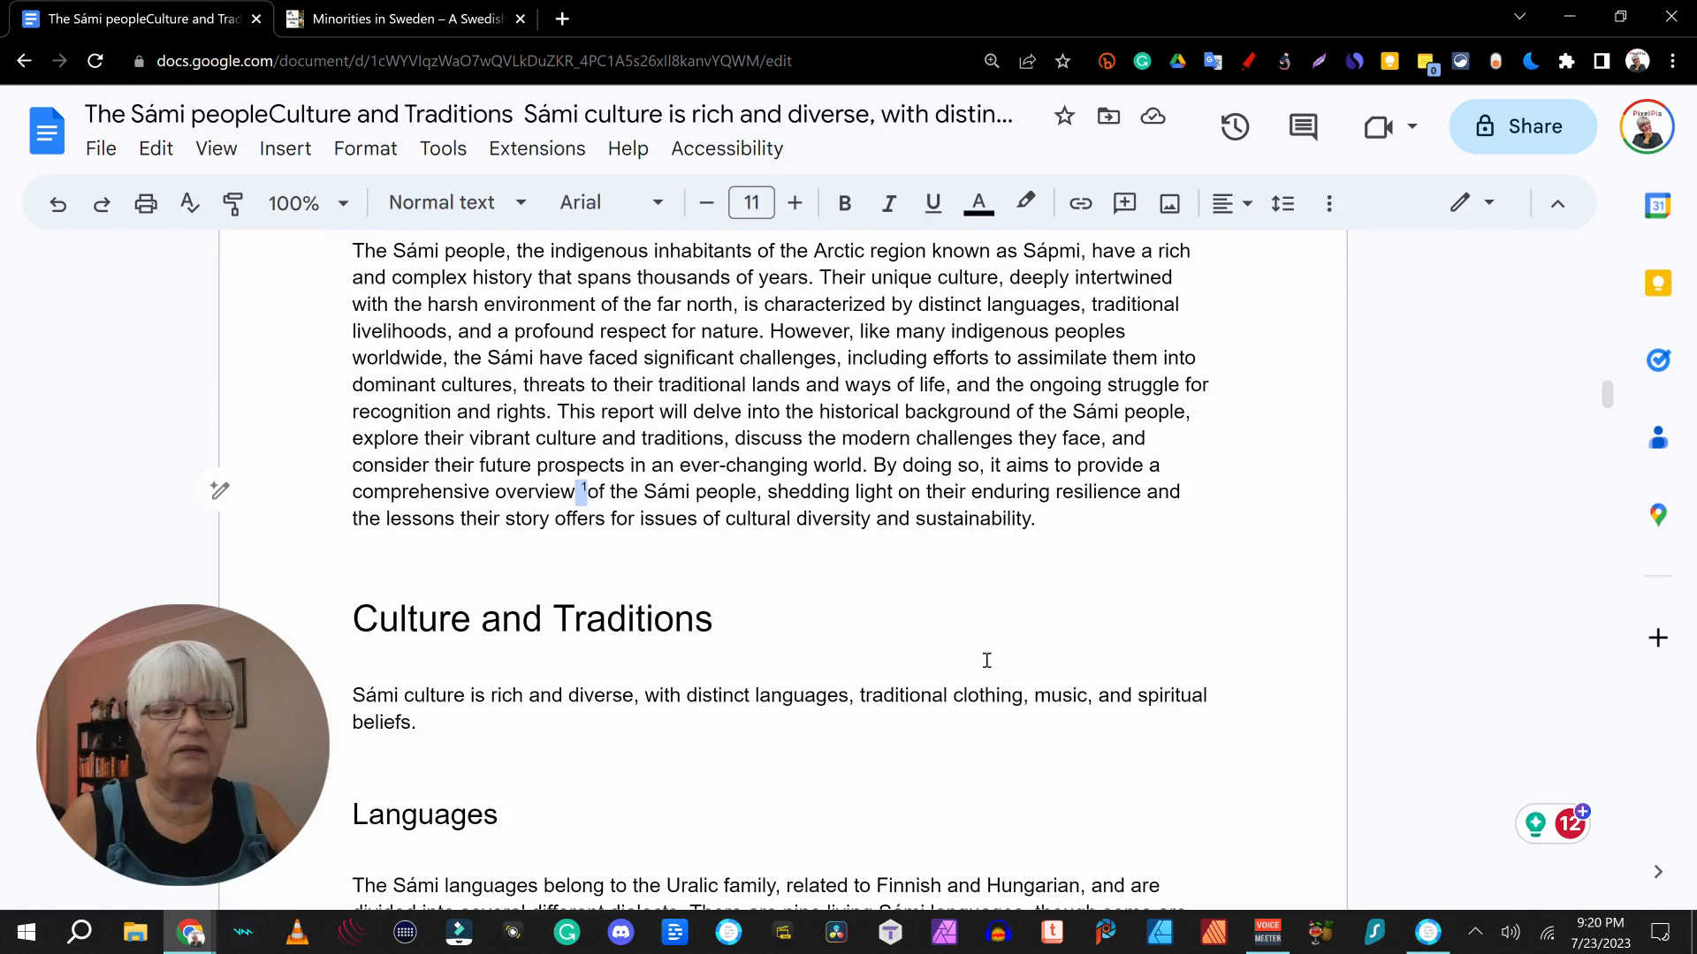
{"action": "scroll", "coordinate": [947, 634], "scroll_direction": "down", "scroll_amount": 10}
{"action": "scroll", "coordinate": [976, 530], "scroll_direction": "up", "scroll_amount": 3}
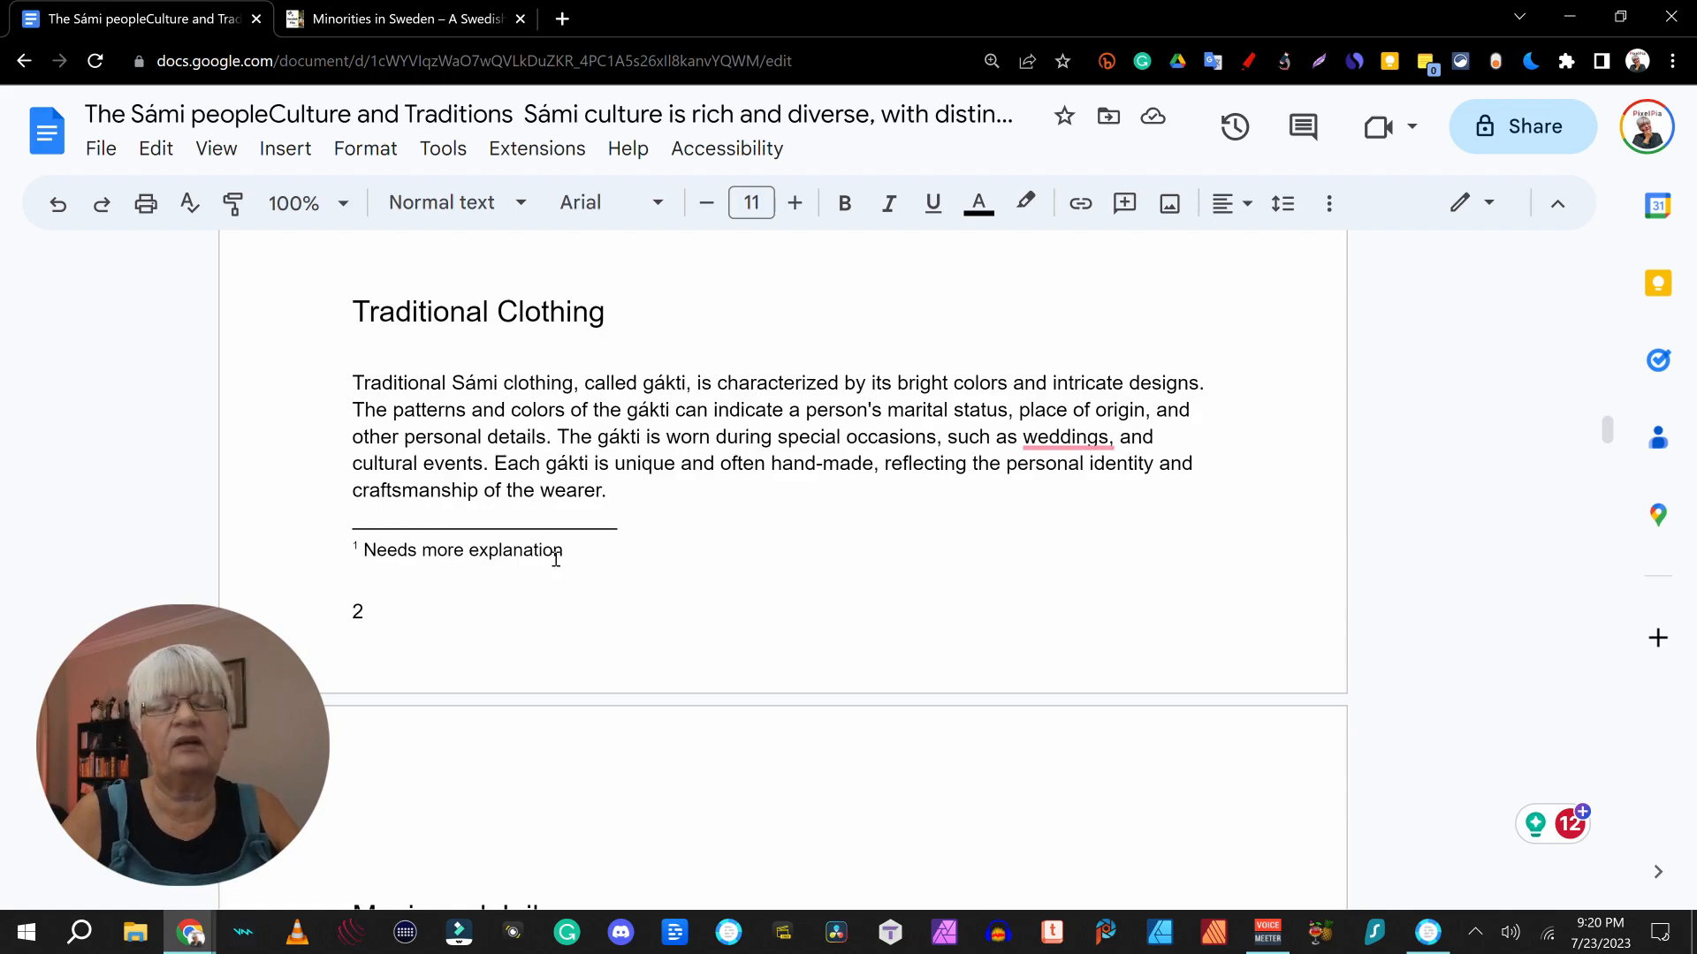
{"action": "scroll", "coordinate": [655, 539], "scroll_direction": "up", "scroll_amount": 12}
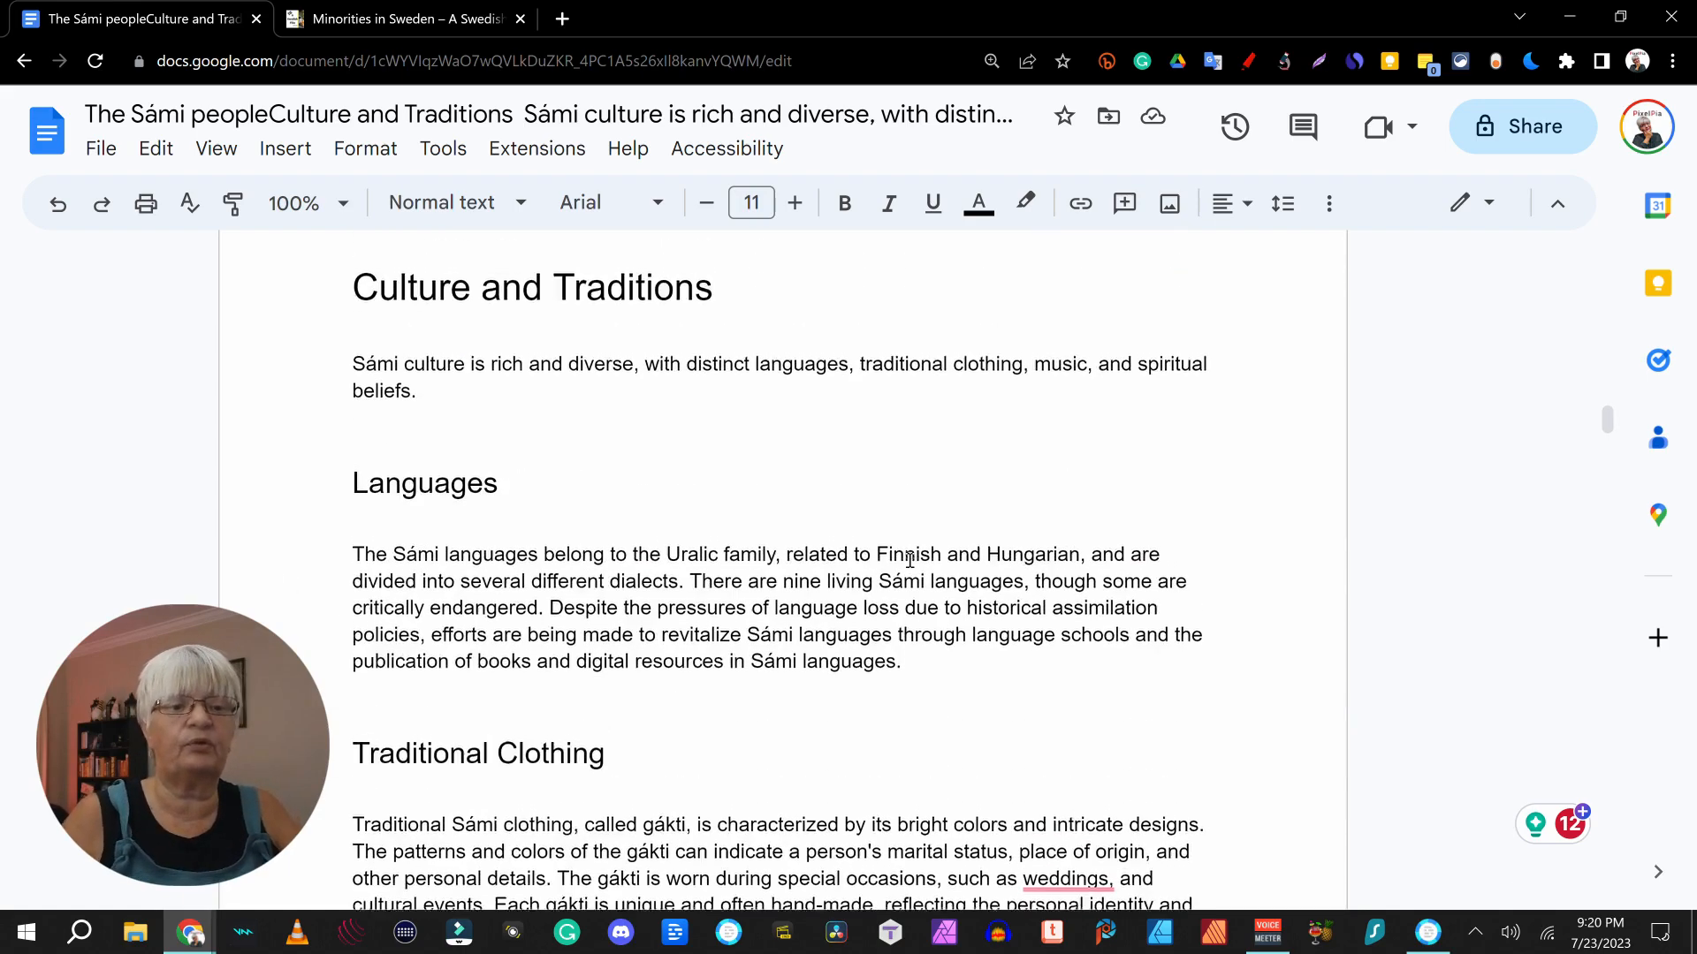
{"action": "scroll", "coordinate": [910, 560], "scroll_direction": "up", "scroll_amount": 5}
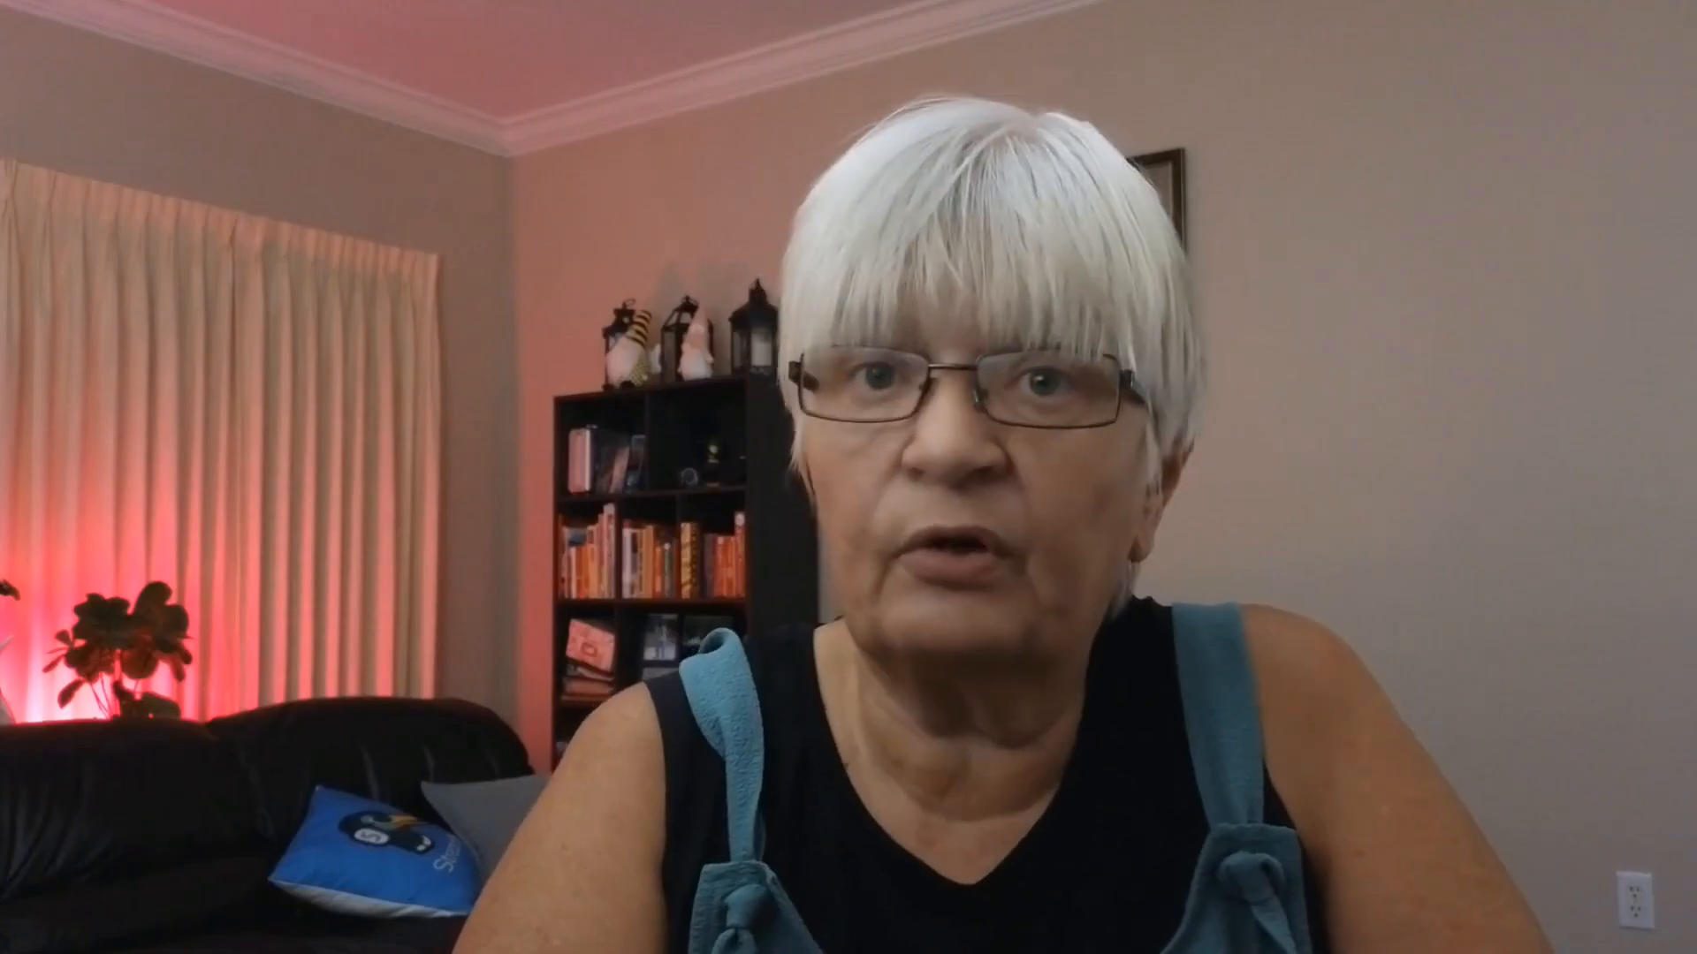